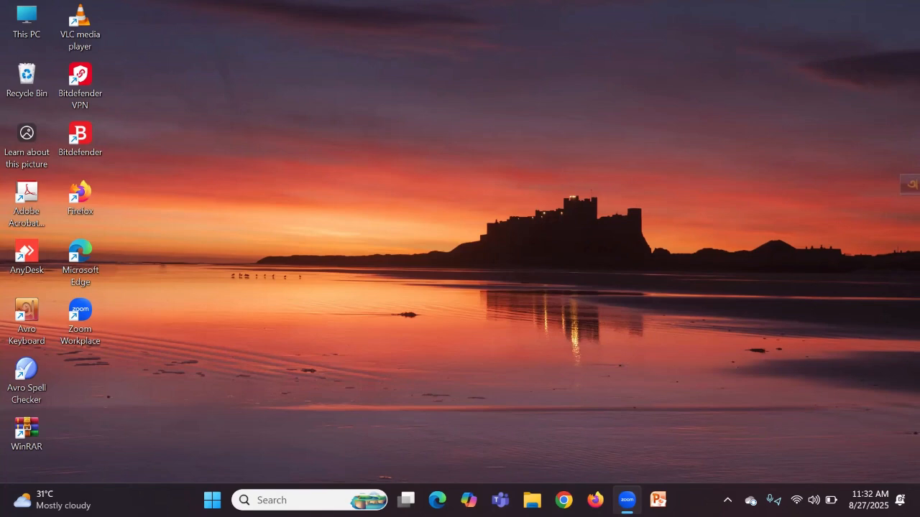
Step: Open the taskbar Search panel to show recent apps such as Word 2010
{"action": "left_click", "coordinate": [268, 501]}
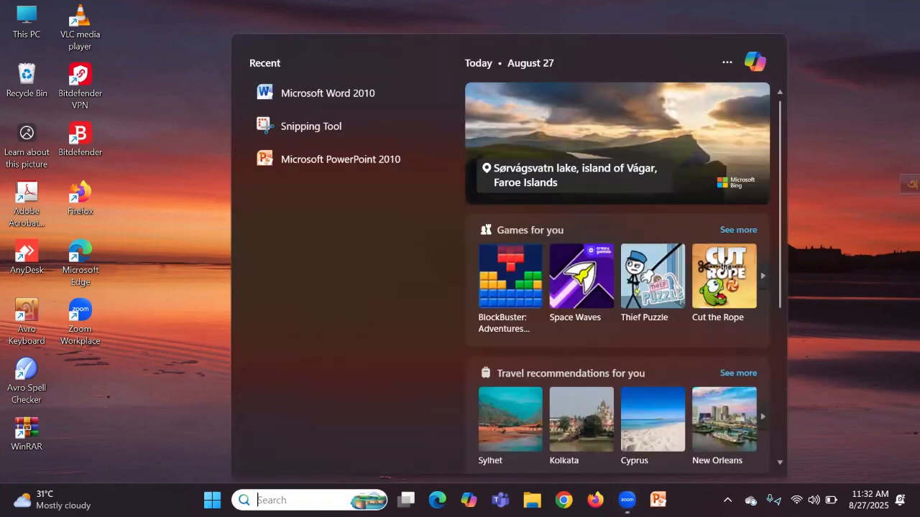
Step: Search Windows for 'word' to find Microsoft Word 2010
{"action": "type", "text": "offi"}
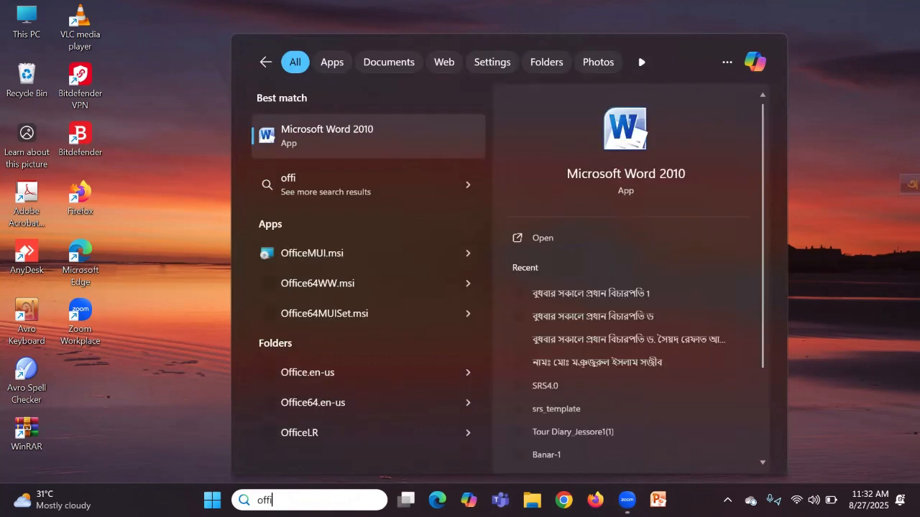
{"action": "type", "text": "ce word"}
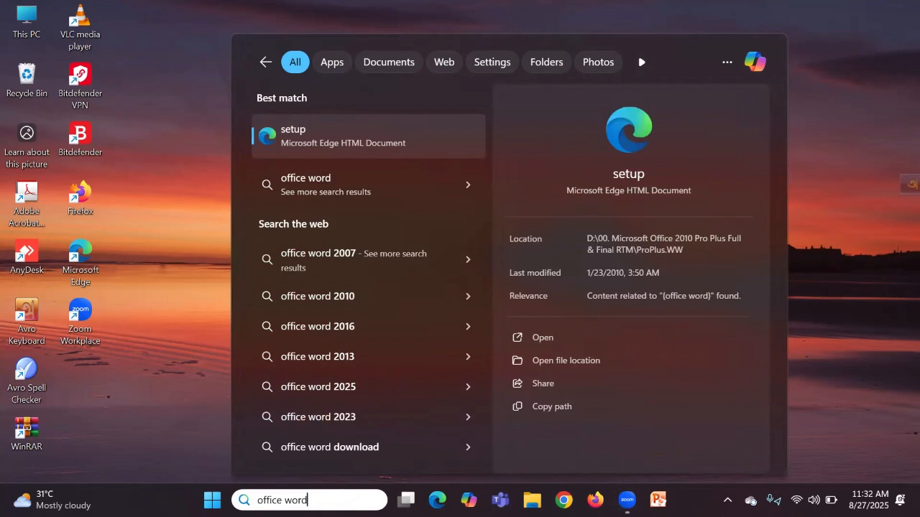
{"action": "key", "text": "BackSpace"}
{"action": "key", "text": "BackSpace"}
{"action": "key", "text": "BackSpace"}
{"action": "key", "text": "BackSpace"}
{"action": "key", "text": "BackSpace"}
{"action": "key", "text": "BackSpace"}
{"action": "key", "text": "BackSpace"}
{"action": "key", "text": "BackSpace"}
{"action": "key", "text": "BackSpace"}
{"action": "key", "text": "BackSpace"}
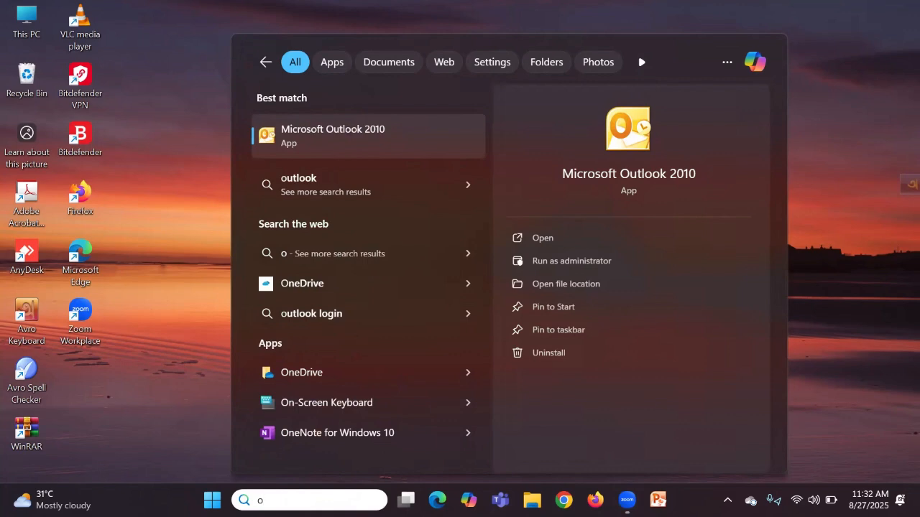
{"action": "key", "text": "BackSpace"}
{"action": "type", "text": "word"}
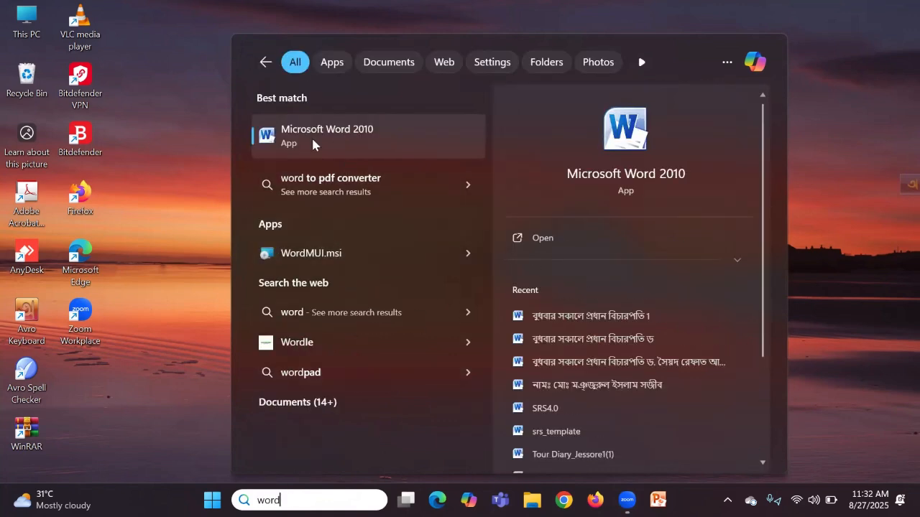
{"action": "left_click", "coordinate": [365, 133]}
Step: Pin Word 2010 to Start and to the taskbar, then launch it
{"action": "right_click", "coordinate": [357, 134]}
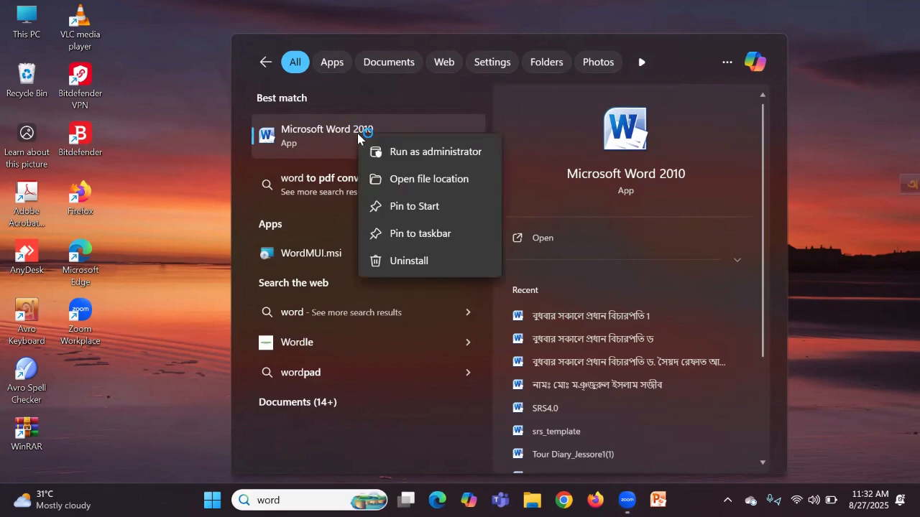
{"action": "left_click", "coordinate": [417, 208]}
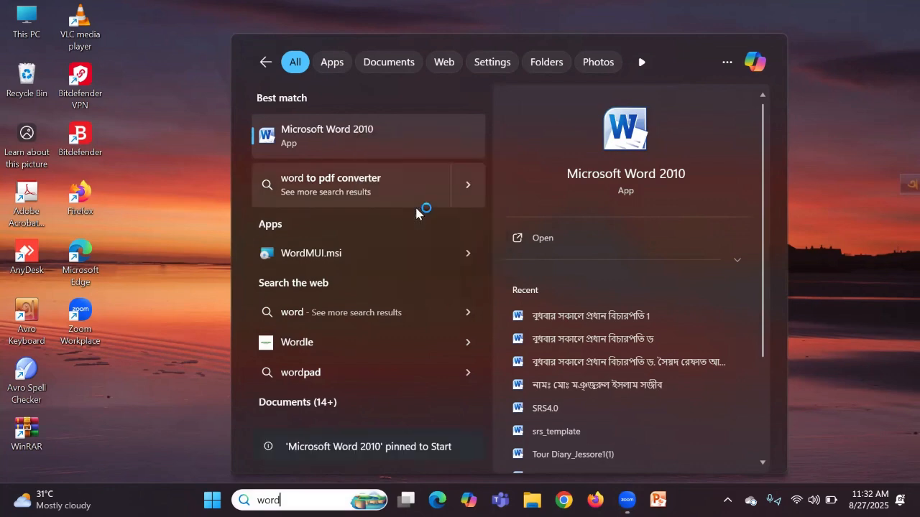
{"action": "right_click", "coordinate": [359, 135]}
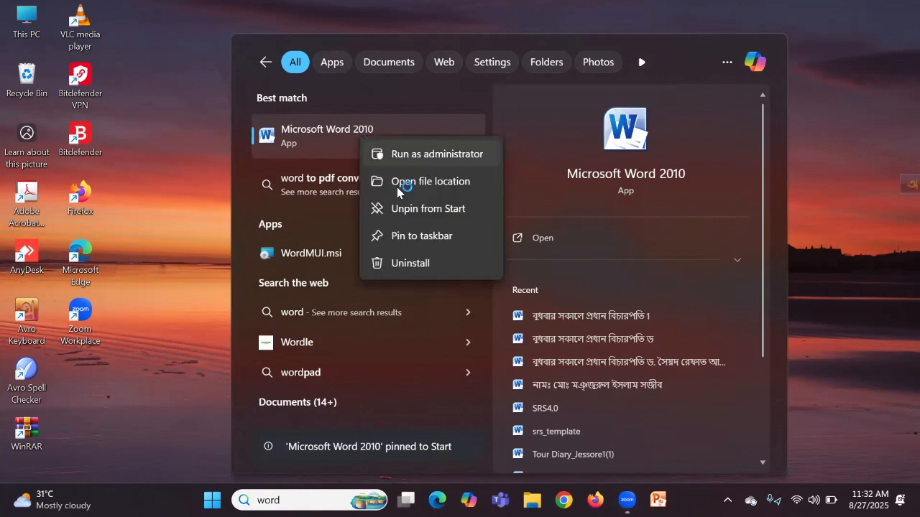
{"action": "left_click", "coordinate": [417, 236]}
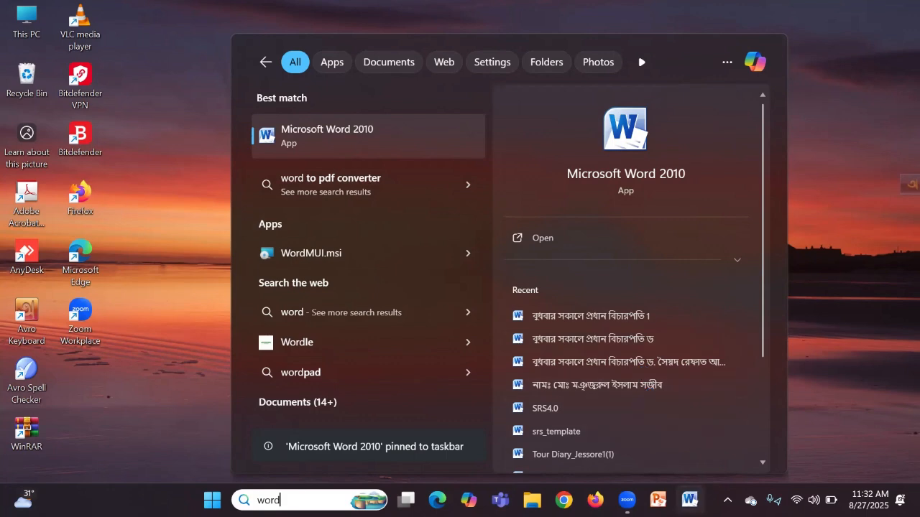
{"action": "key", "text": "Return"}
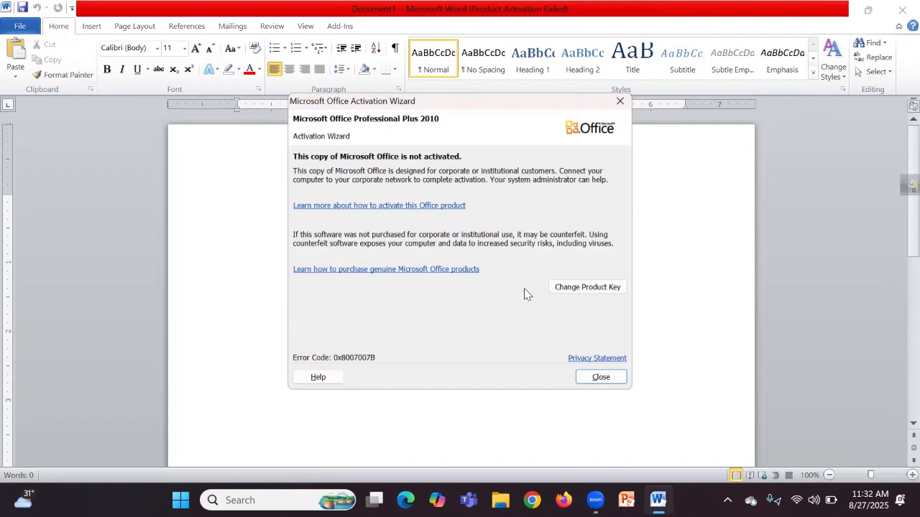
Step: Dismiss the Activation Wizard, create a Blank document via File > New, then close that window
{"action": "left_click", "coordinate": [605, 383]}
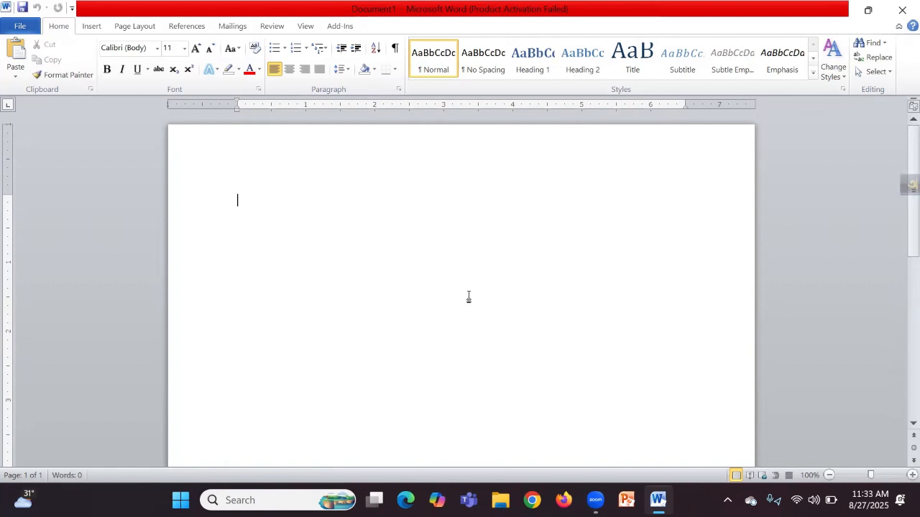
{"action": "left_click", "coordinate": [20, 26]}
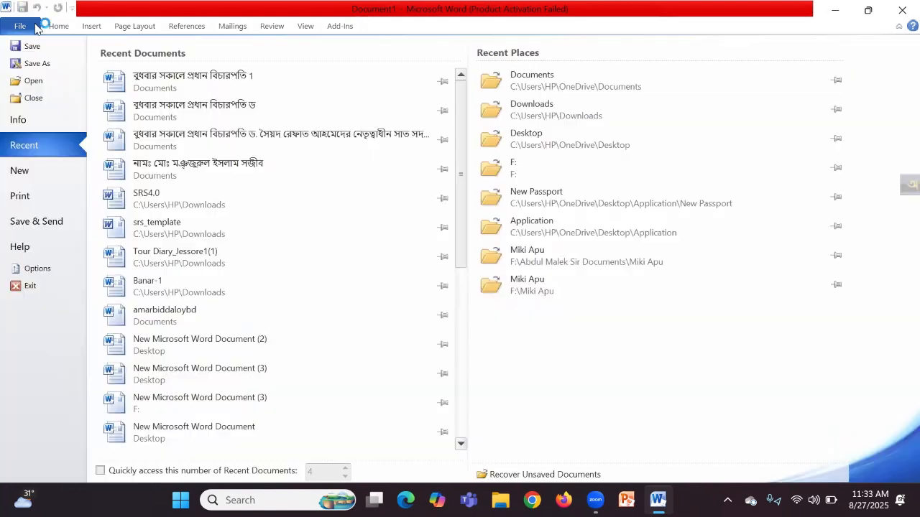
{"action": "left_click", "coordinate": [26, 176]}
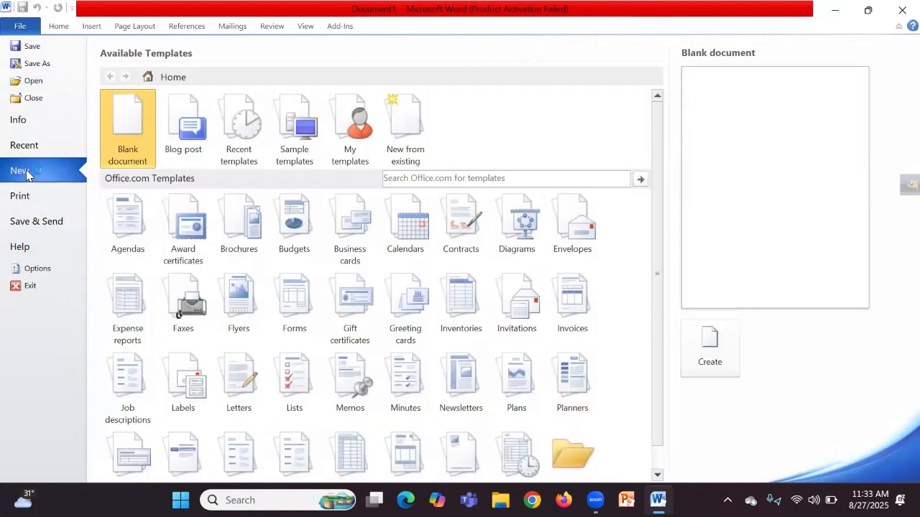
{"action": "double_click", "coordinate": [132, 142]}
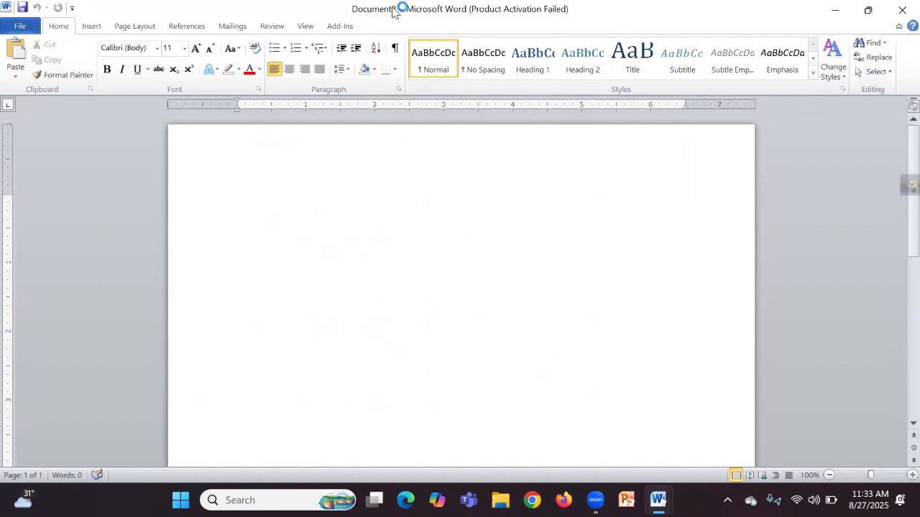
{"action": "left_click", "coordinate": [902, 10]}
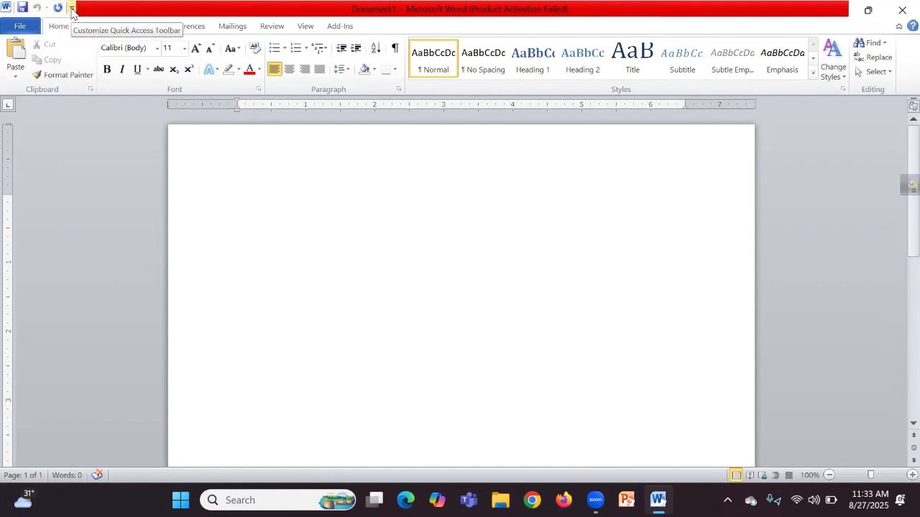
Step: Check the Quick Access Toolbar options without changes, then view the File backstage's Recent Documents
{"action": "left_click", "coordinate": [71, 10]}
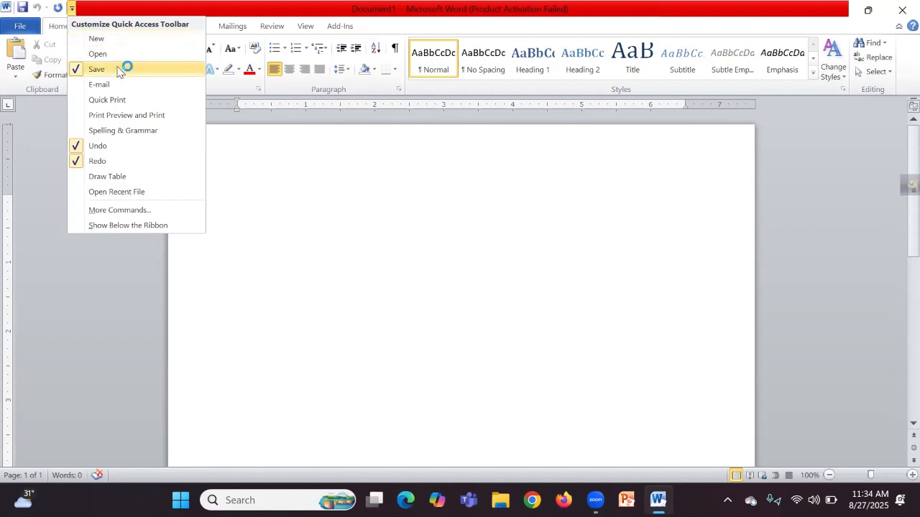
{"action": "left_click", "coordinate": [321, 277]}
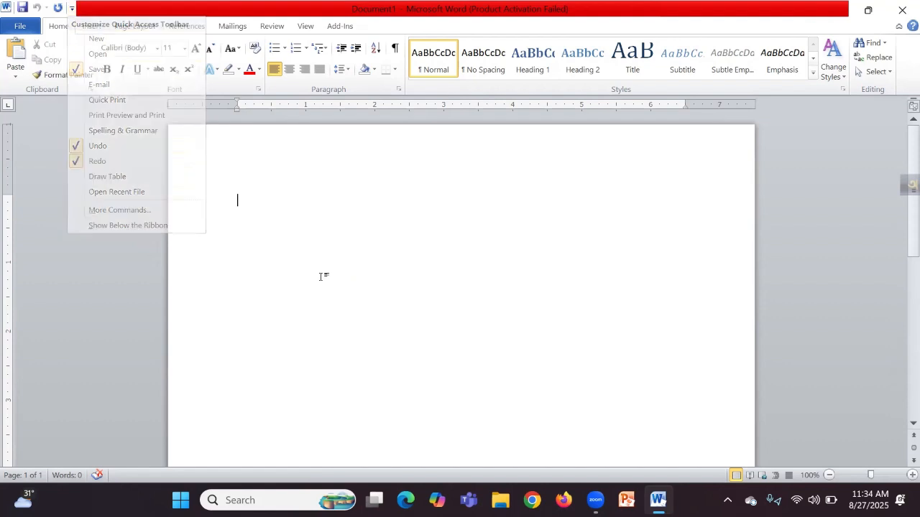
{"action": "left_click", "coordinate": [23, 26]}
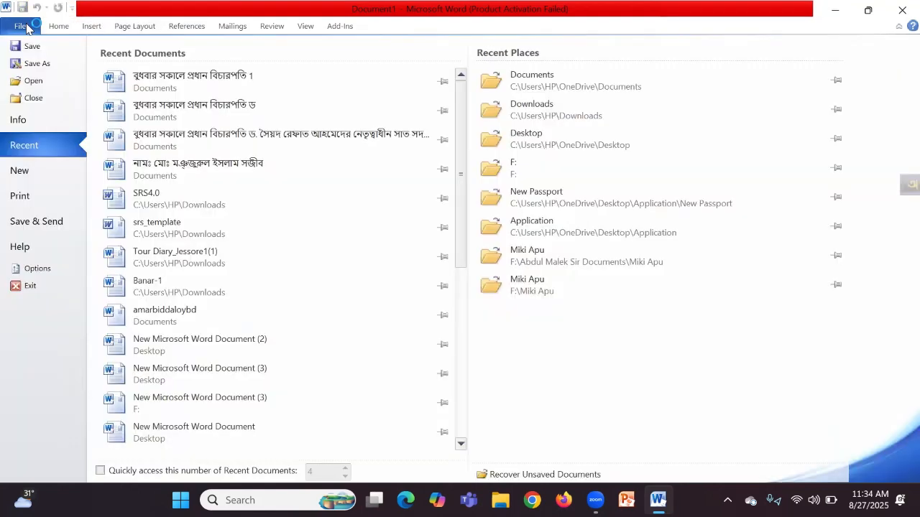
Step: Look over Open and Close in the backstage, then return to the blank Document1 on Home
{"action": "left_click", "coordinate": [34, 81]}
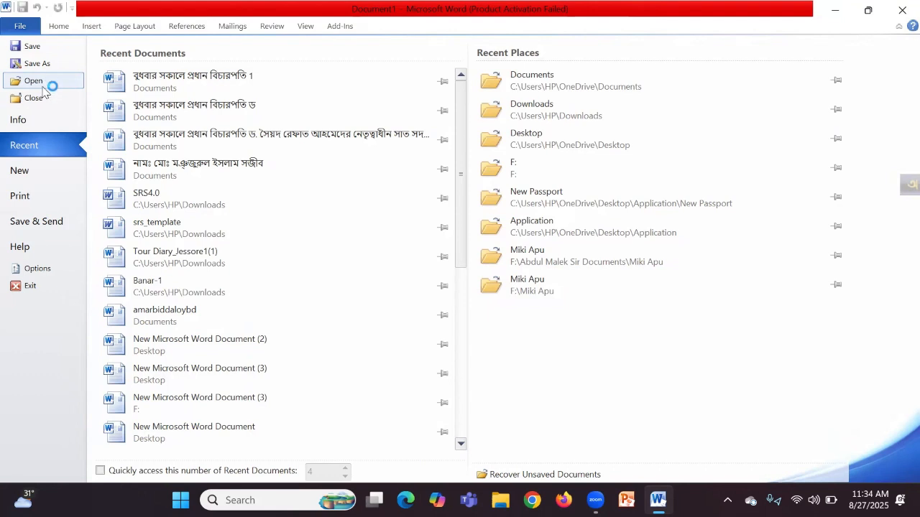
{"action": "left_click", "coordinate": [36, 99]}
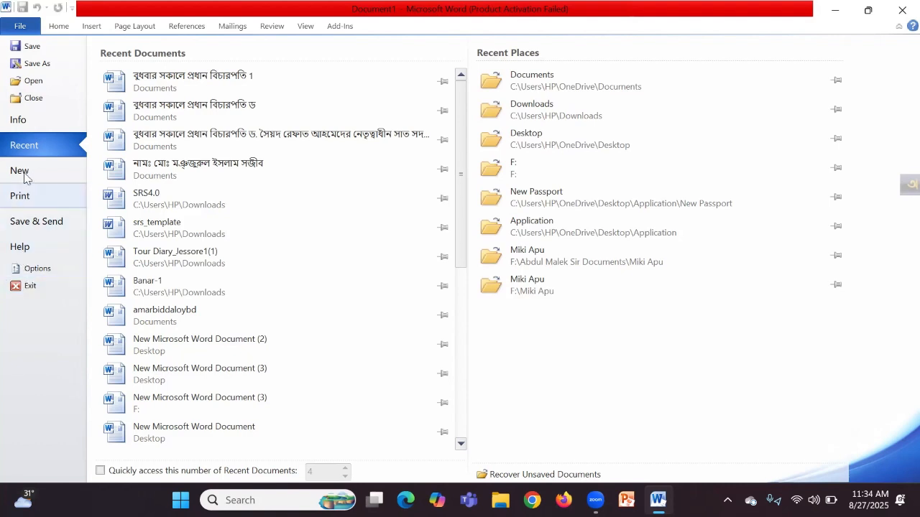
{"action": "left_click", "coordinate": [59, 27]}
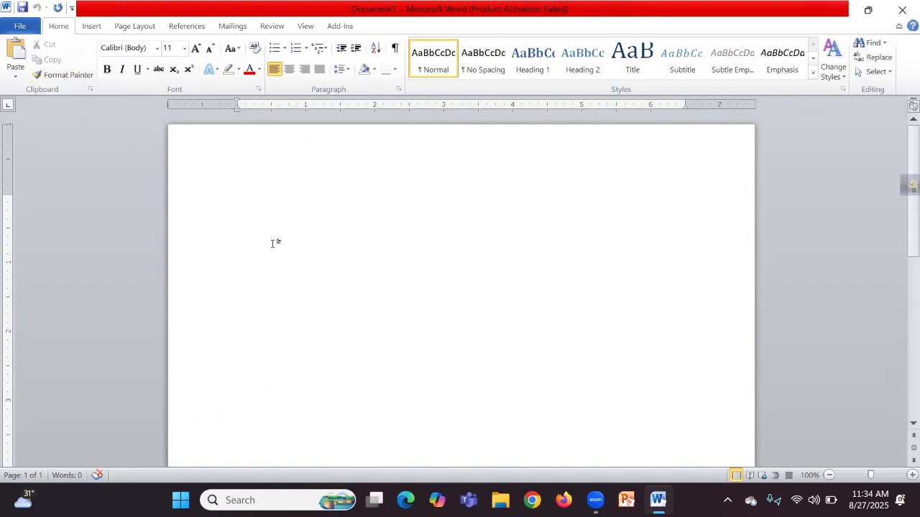
{"action": "left_click", "coordinate": [157, 48]}
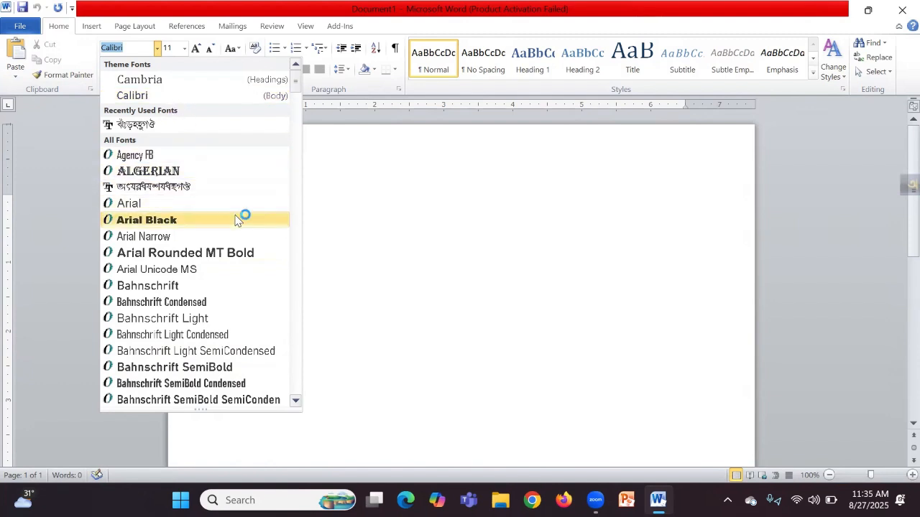
{"action": "left_click", "coordinate": [352, 234]}
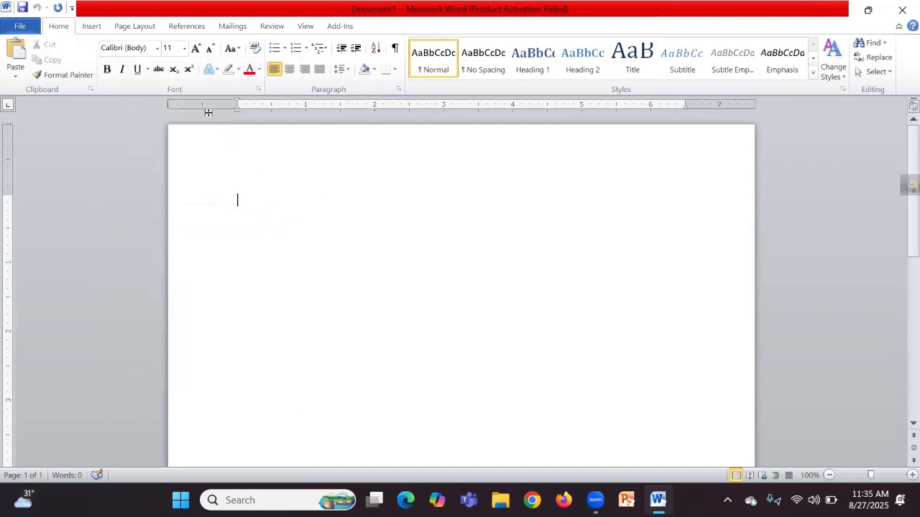
{"action": "left_click", "coordinate": [185, 49]}
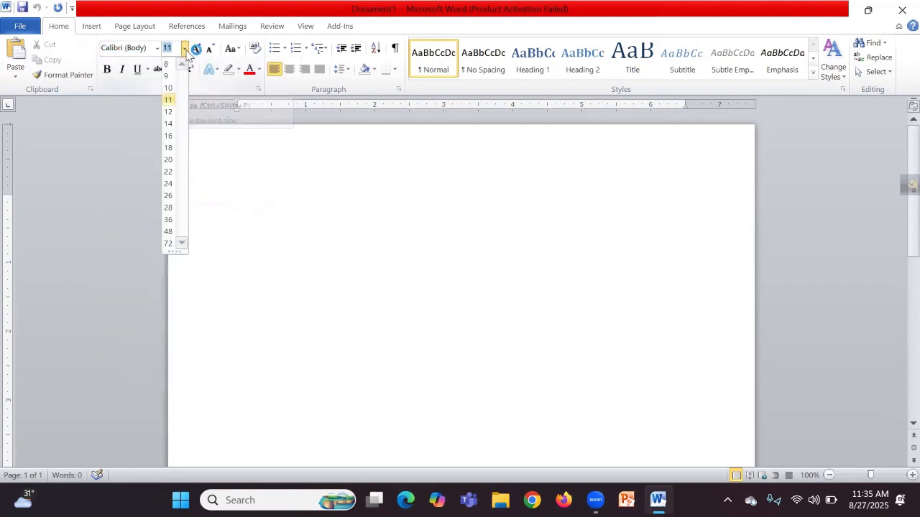
{"action": "left_click", "coordinate": [346, 306]}
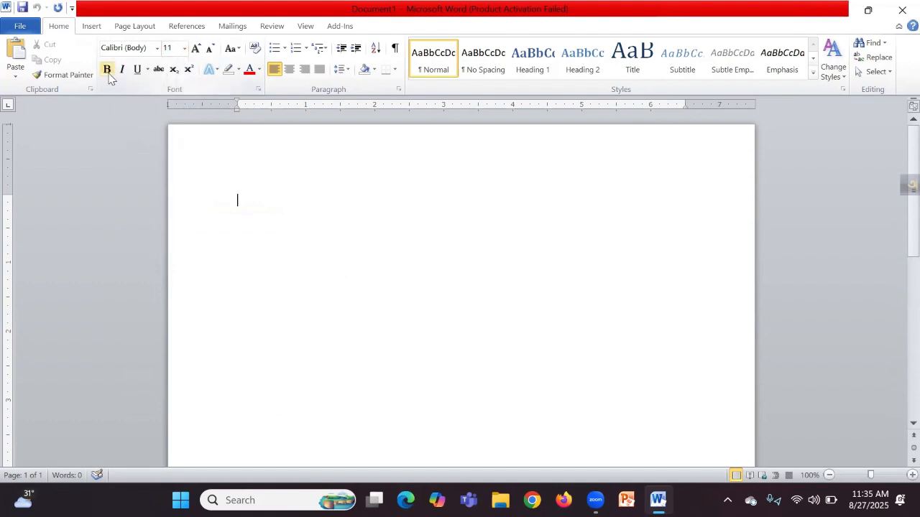
{"action": "left_click", "coordinate": [188, 72]}
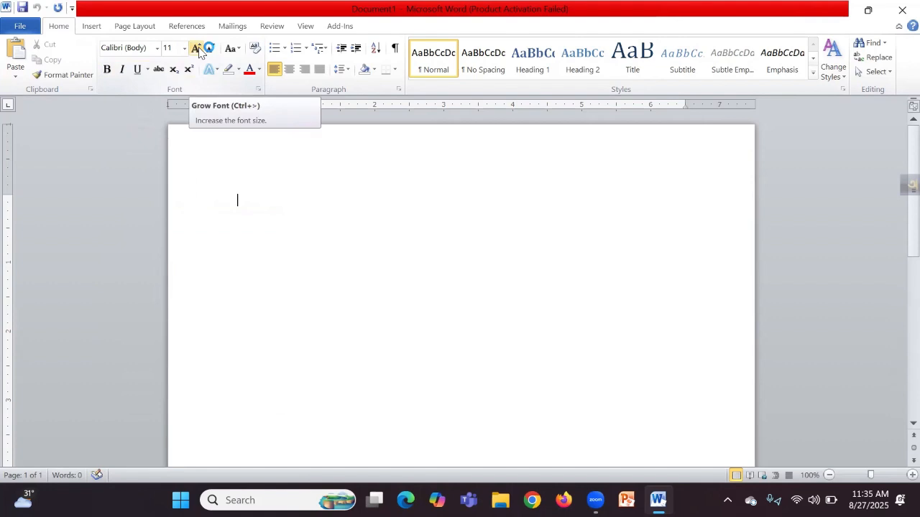
{"action": "left_click", "coordinate": [240, 51]}
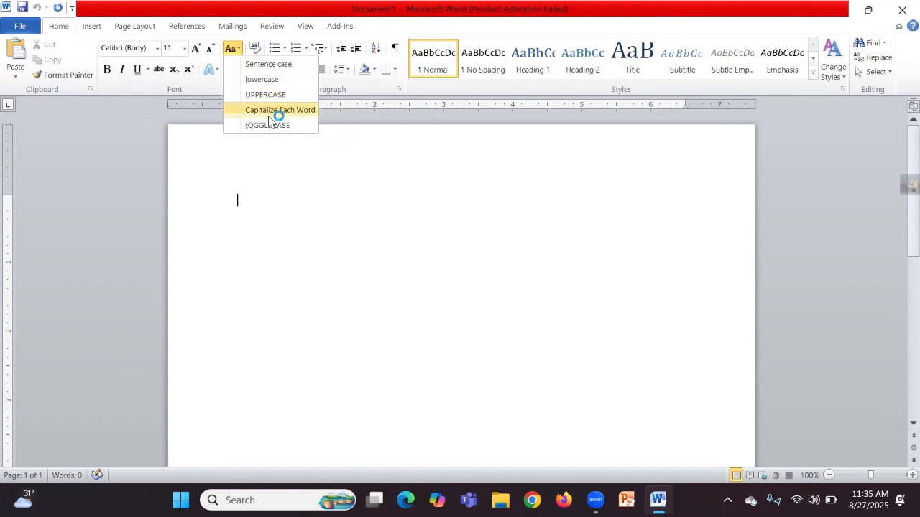
{"action": "left_click", "coordinate": [258, 195]}
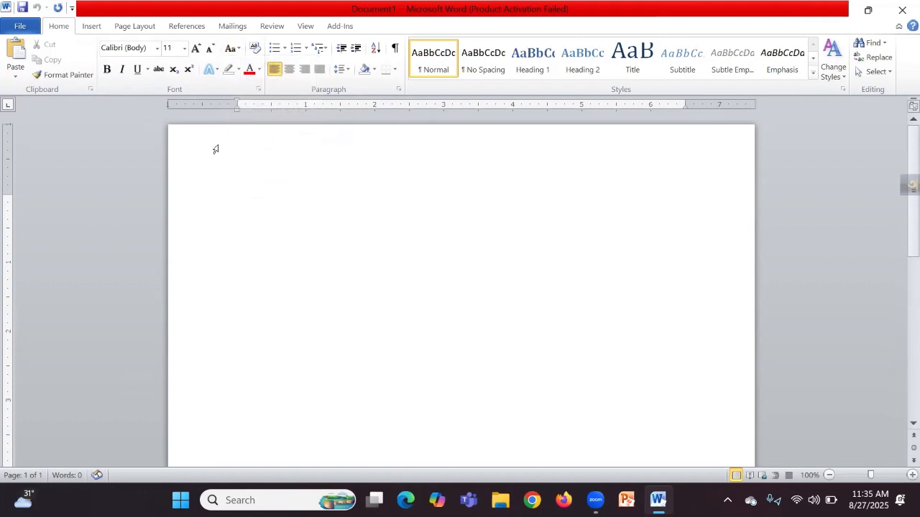
{"action": "left_click", "coordinate": [261, 70]}
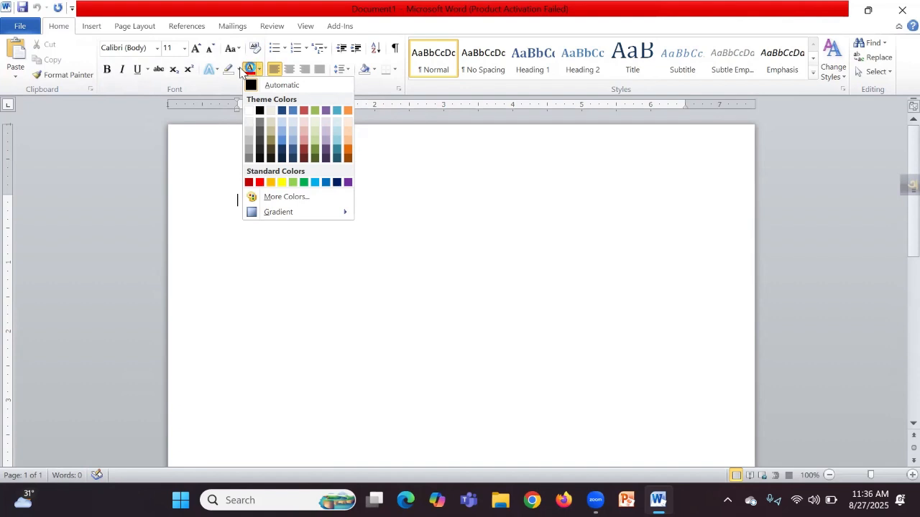
{"action": "left_click", "coordinate": [316, 314]}
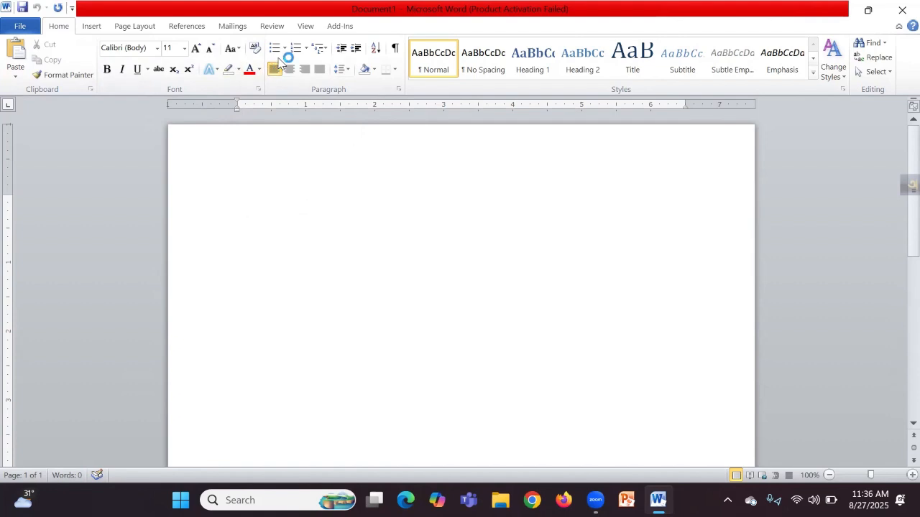
{"action": "left_click", "coordinate": [285, 51]}
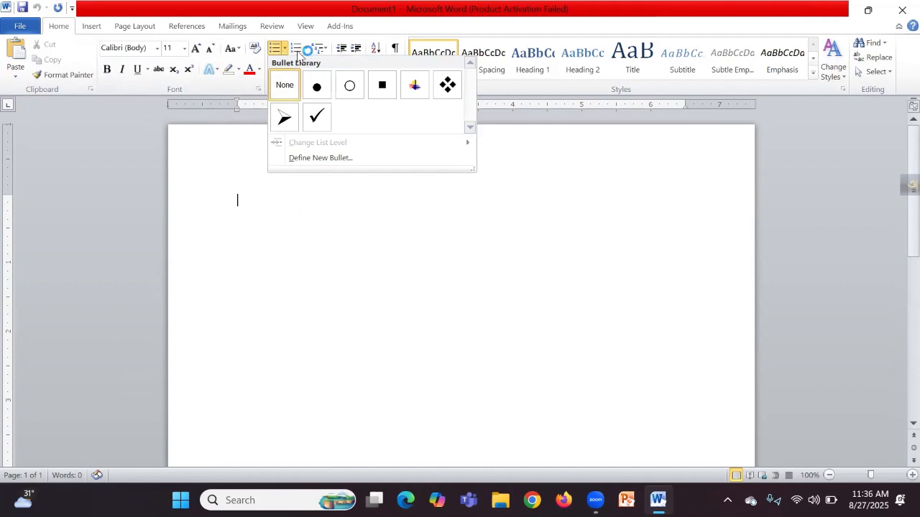
{"action": "left_click", "coordinate": [306, 49]}
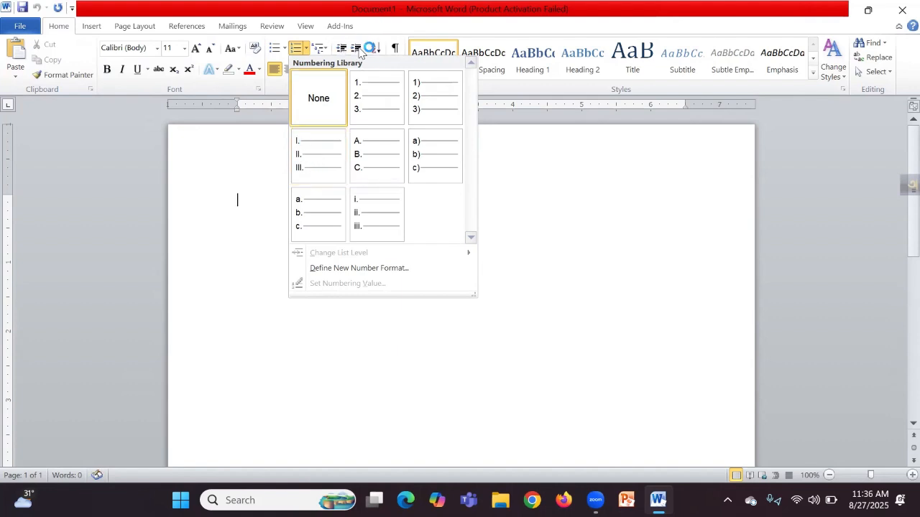
{"action": "left_click", "coordinate": [379, 27]}
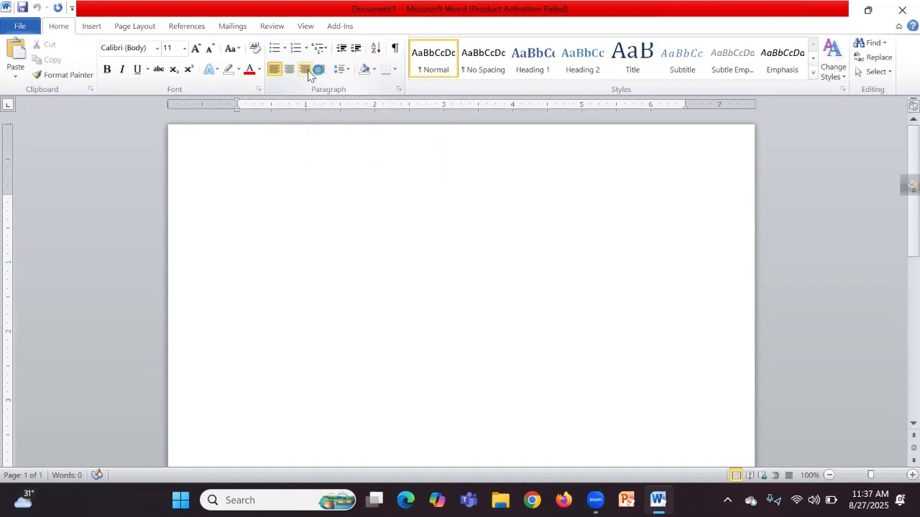
Step: Preview the Line Spacing and Select dropdowns without changes, then switch to Insert
{"action": "left_click", "coordinate": [344, 70]}
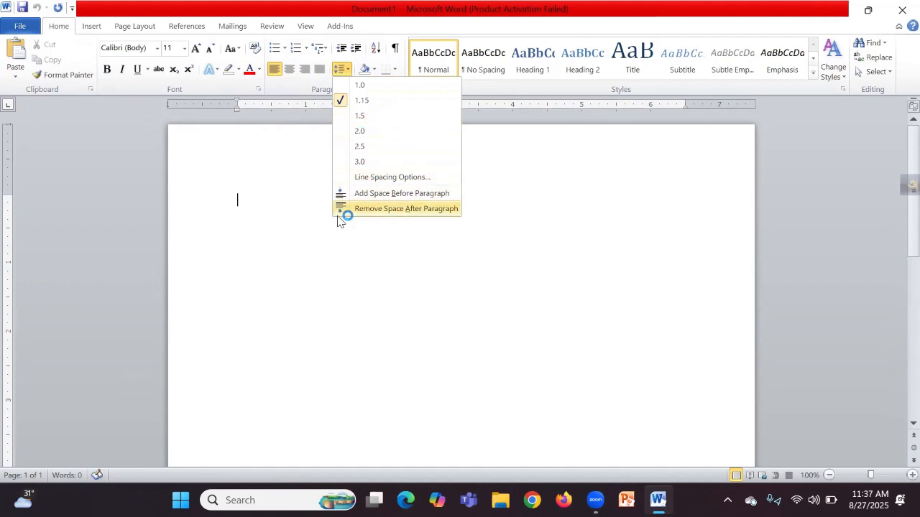
{"action": "left_click", "coordinate": [302, 267]}
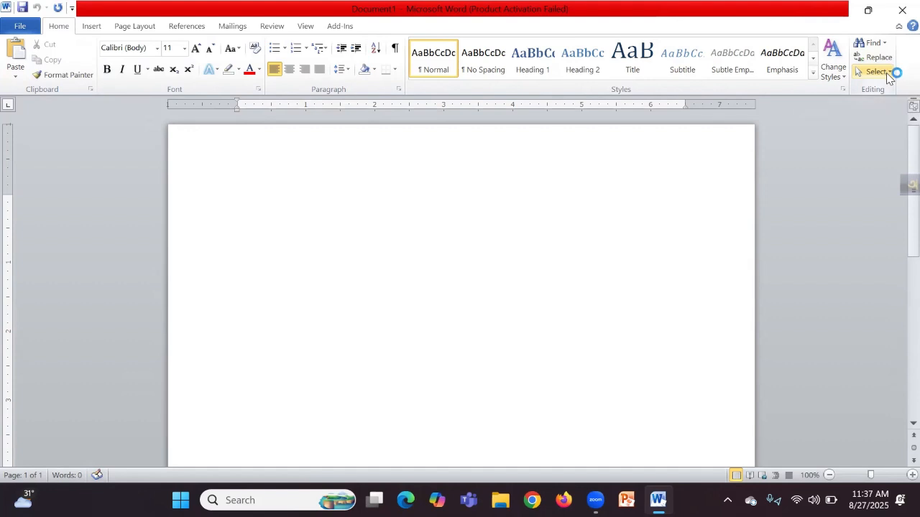
{"action": "left_click", "coordinate": [886, 73]}
{"action": "left_click", "coordinate": [888, 73]}
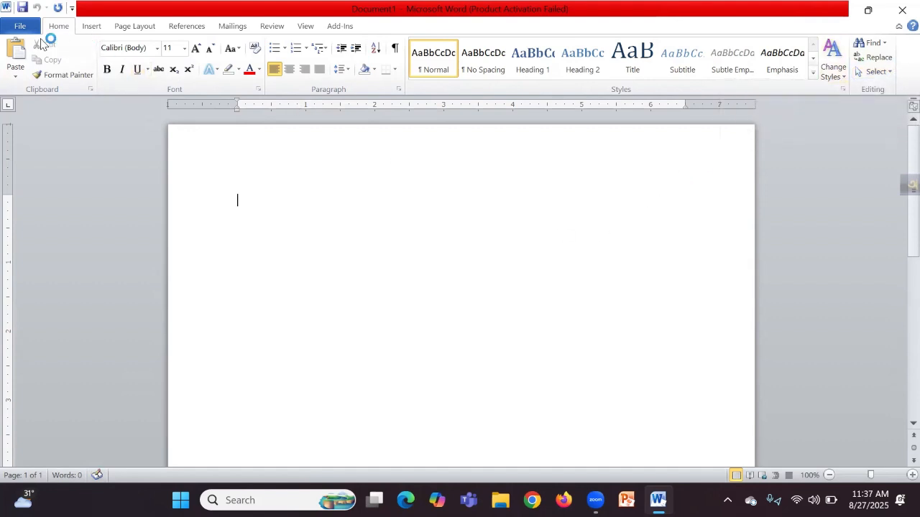
{"action": "left_click", "coordinate": [92, 27]}
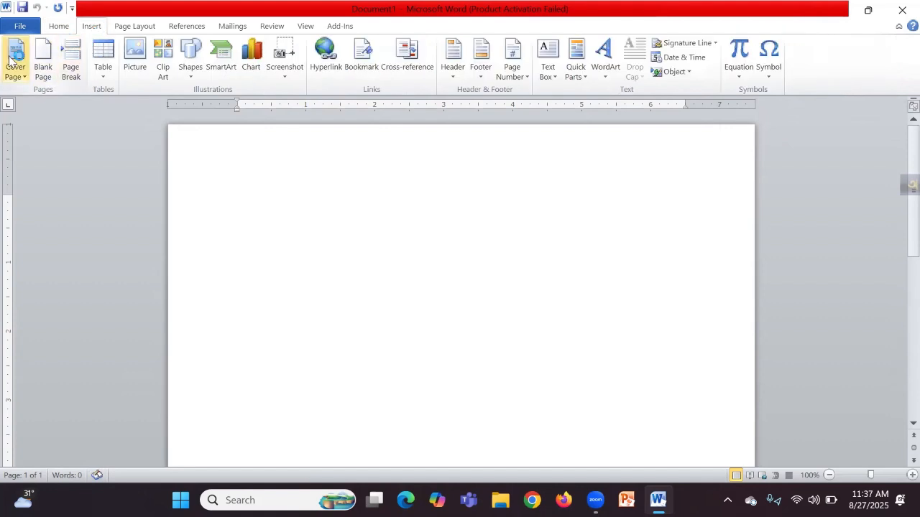
Step: Browse the Table grid and Shapes gallery on Insert without inserting anything
{"action": "left_click", "coordinate": [104, 75]}
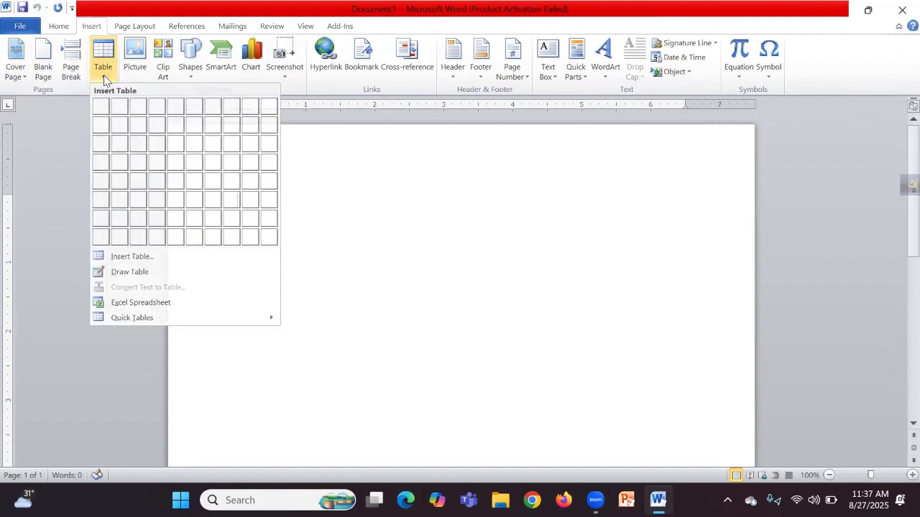
{"action": "left_click", "coordinate": [103, 72]}
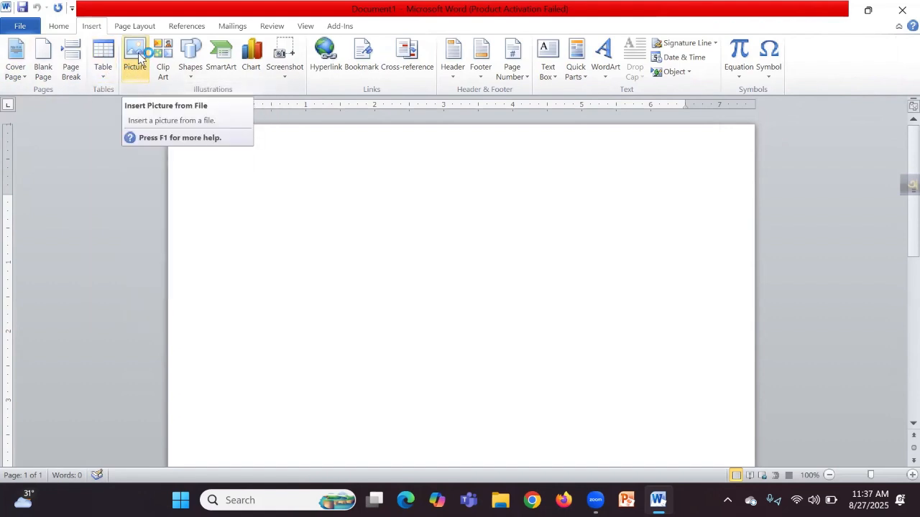
{"action": "left_click", "coordinate": [192, 76]}
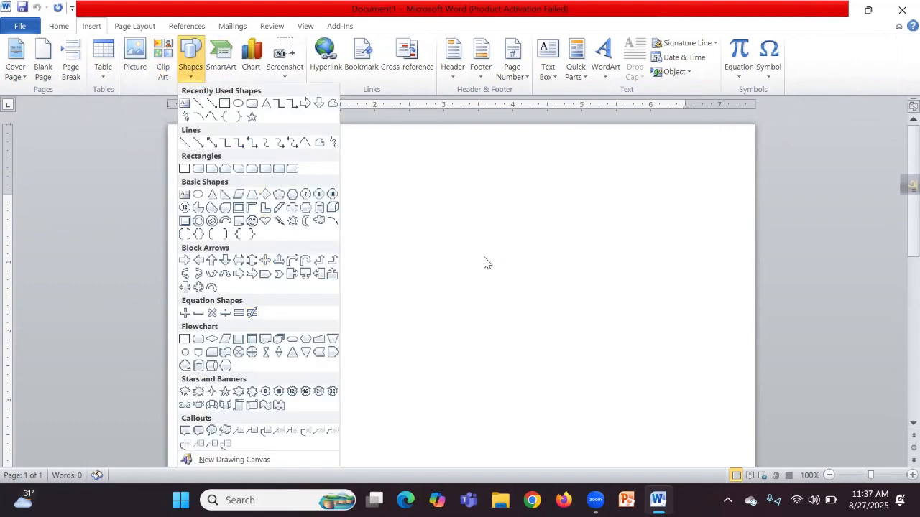
{"action": "left_click", "coordinate": [452, 256]}
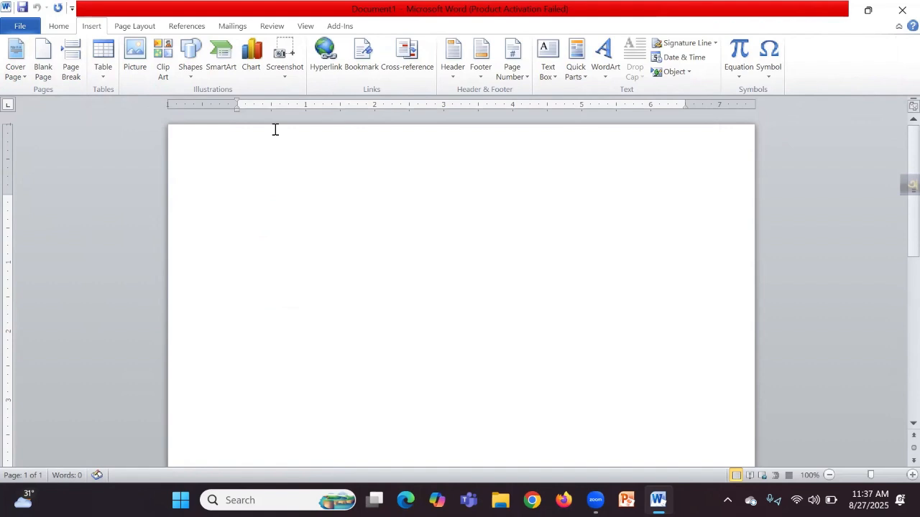
{"action": "left_click", "coordinate": [286, 77]}
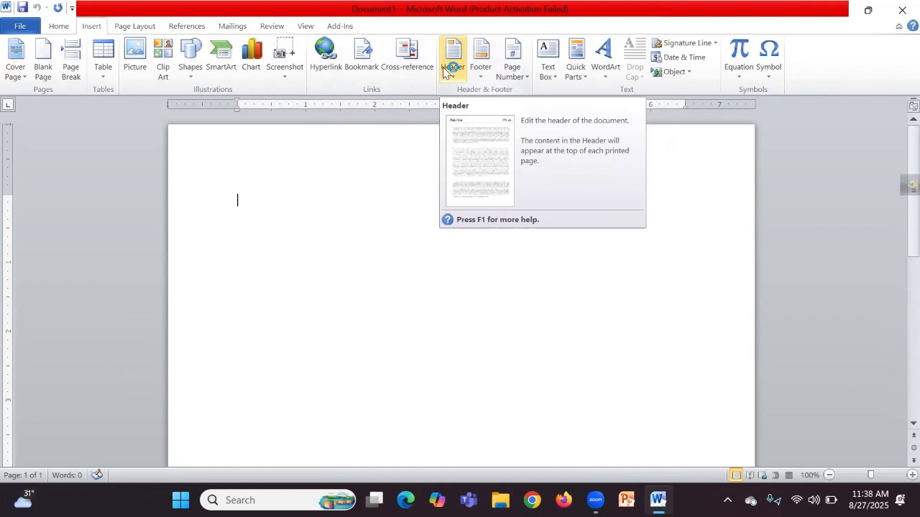
Step: Browse the Page Number, Equation and Symbol galleries without inserting, then go to Page Layout
{"action": "left_click", "coordinate": [525, 77]}
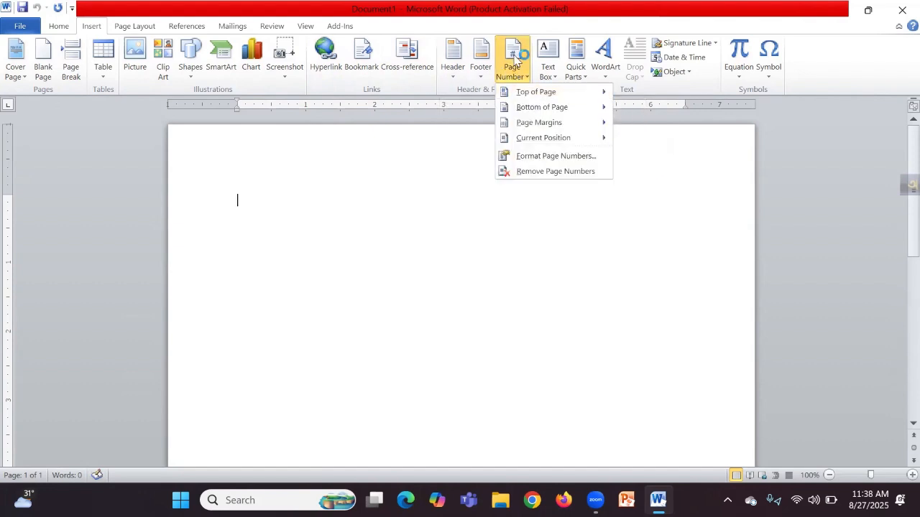
{"action": "left_click", "coordinate": [462, 214]}
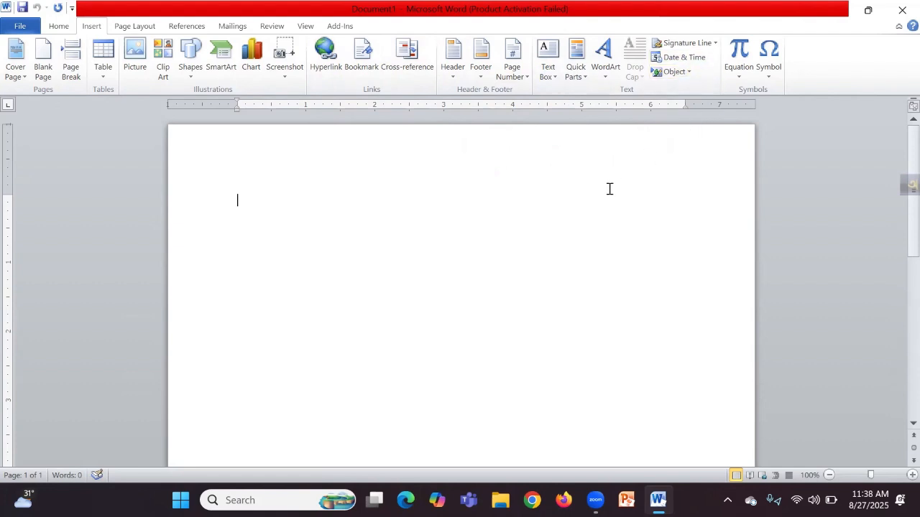
{"action": "left_click", "coordinate": [739, 72]}
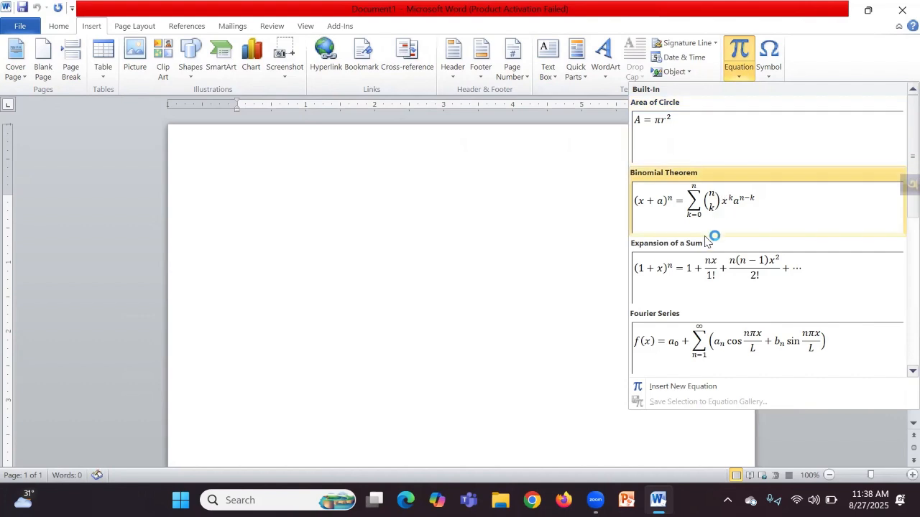
{"action": "left_click", "coordinate": [554, 228]}
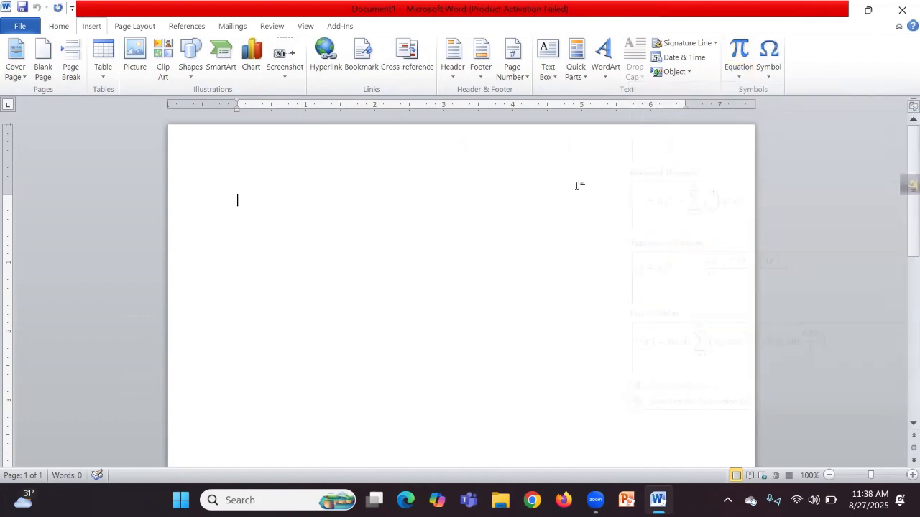
{"action": "left_click", "coordinate": [777, 72]}
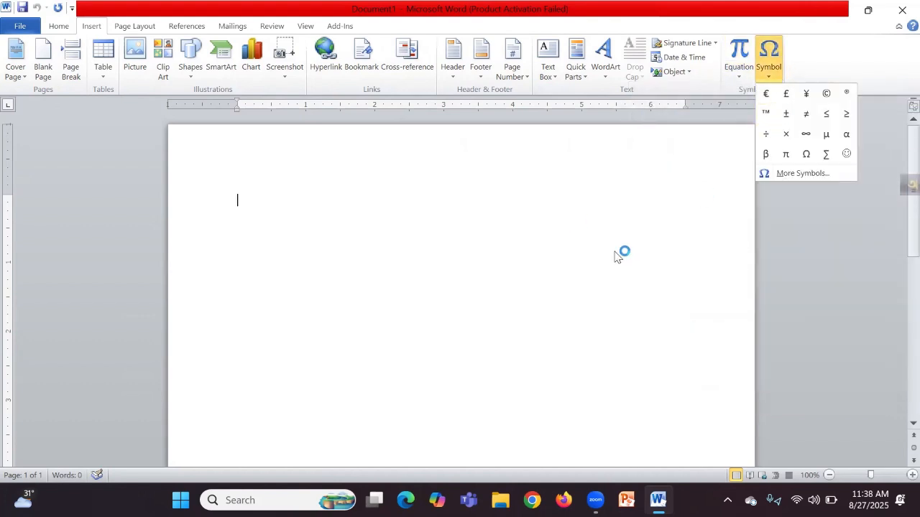
{"action": "left_click", "coordinate": [509, 285]}
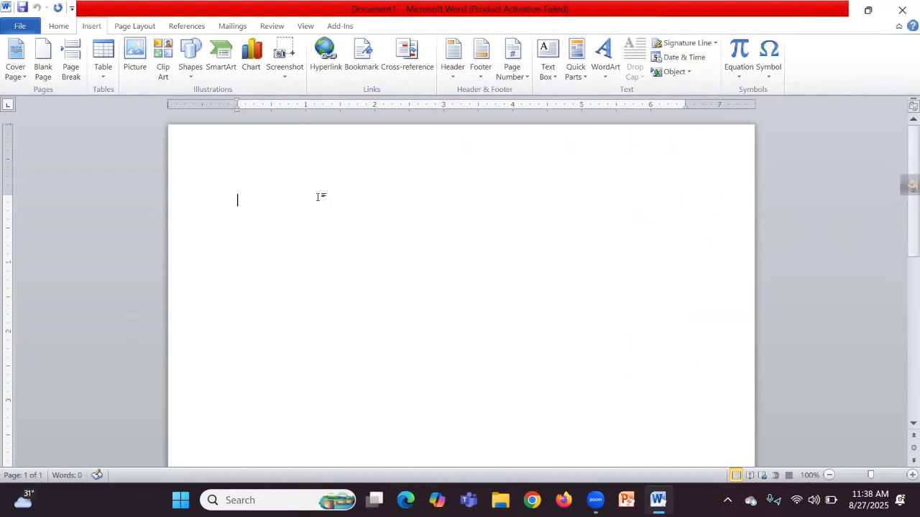
{"action": "left_click", "coordinate": [146, 27]}
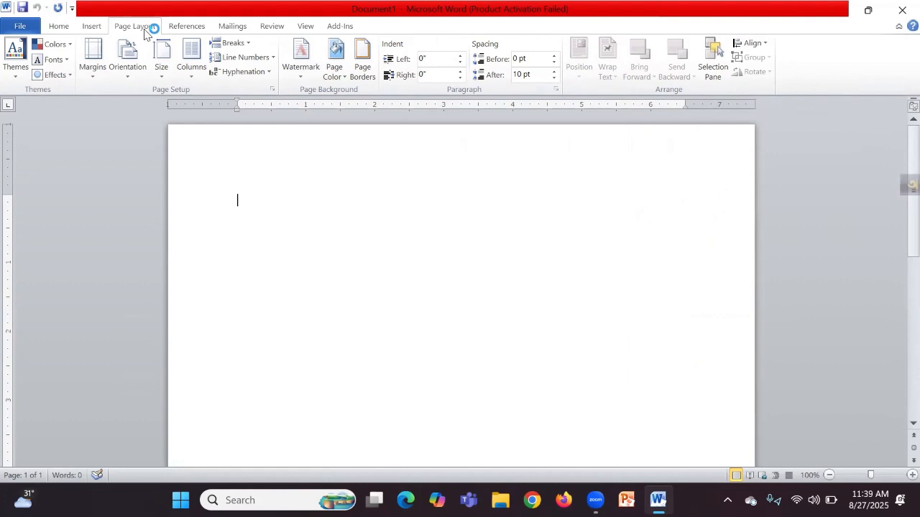
{"action": "left_click", "coordinate": [97, 80]}
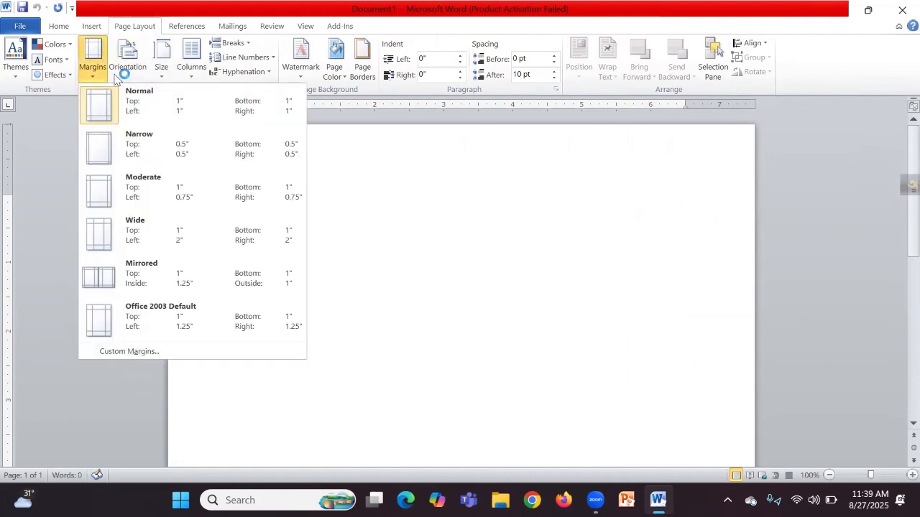
{"action": "left_click", "coordinate": [130, 74]}
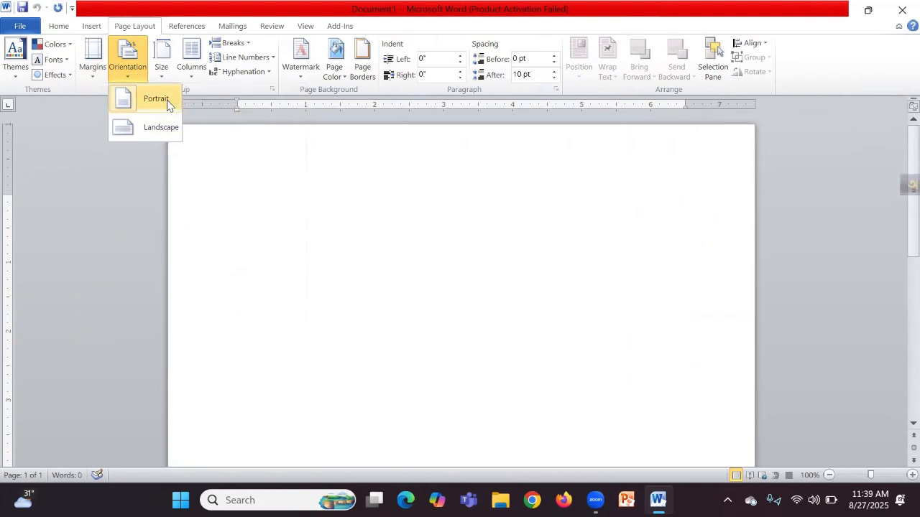
{"action": "left_click", "coordinate": [161, 80]}
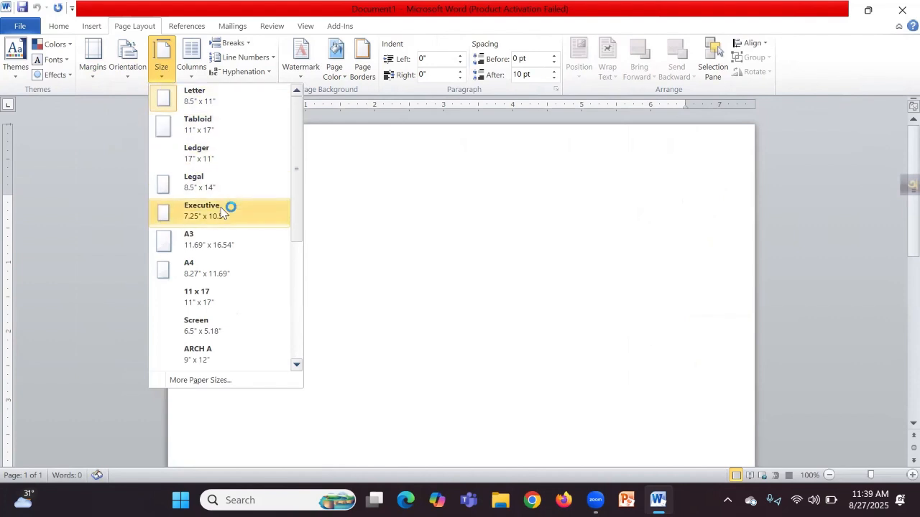
{"action": "left_click", "coordinate": [221, 299]}
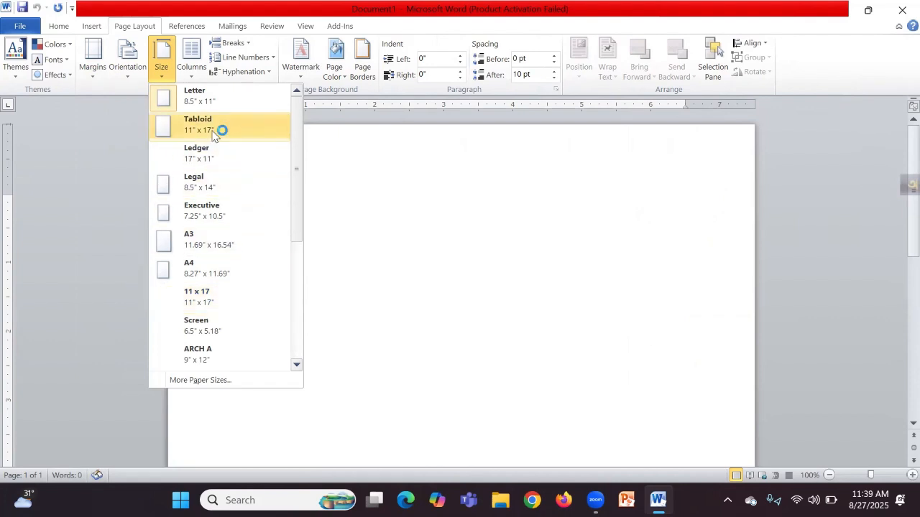
{"action": "left_click", "coordinate": [388, 221]}
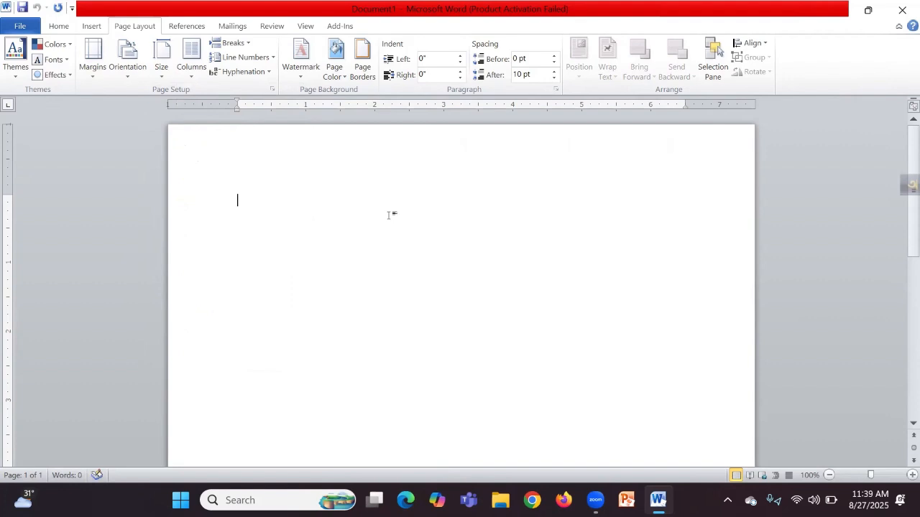
{"action": "left_click", "coordinate": [199, 76]}
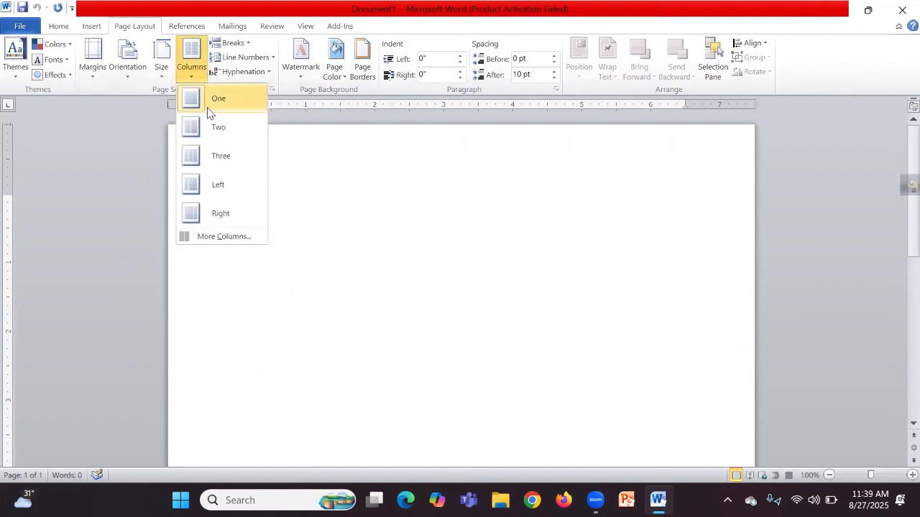
{"action": "left_click", "coordinate": [350, 276]}
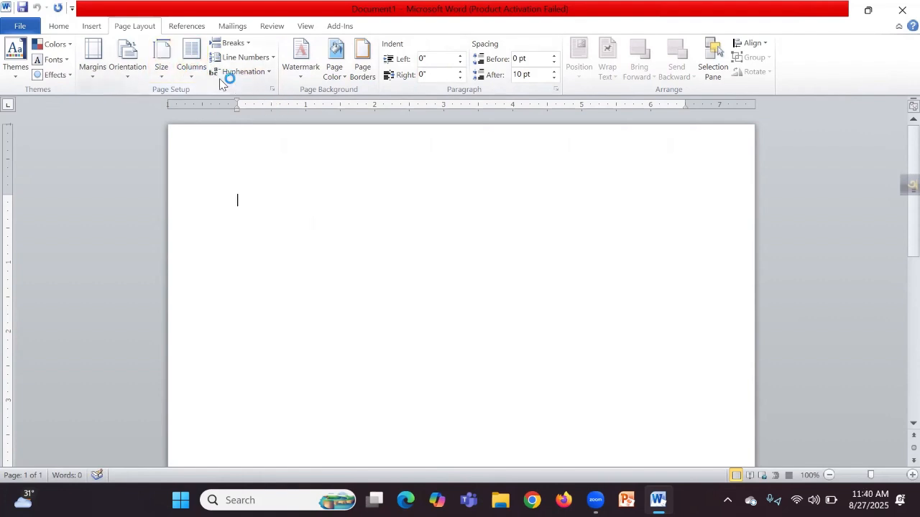
{"action": "left_click", "coordinate": [195, 27]}
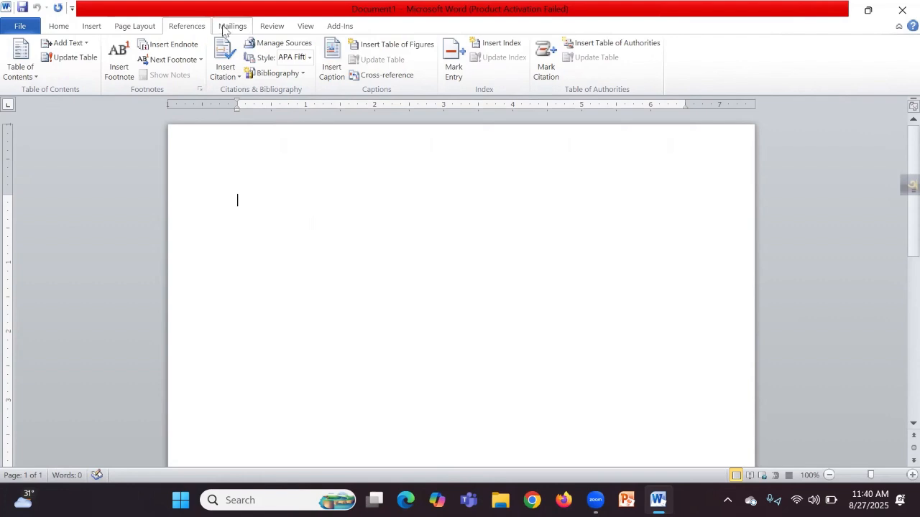
{"action": "left_click", "coordinate": [228, 26]}
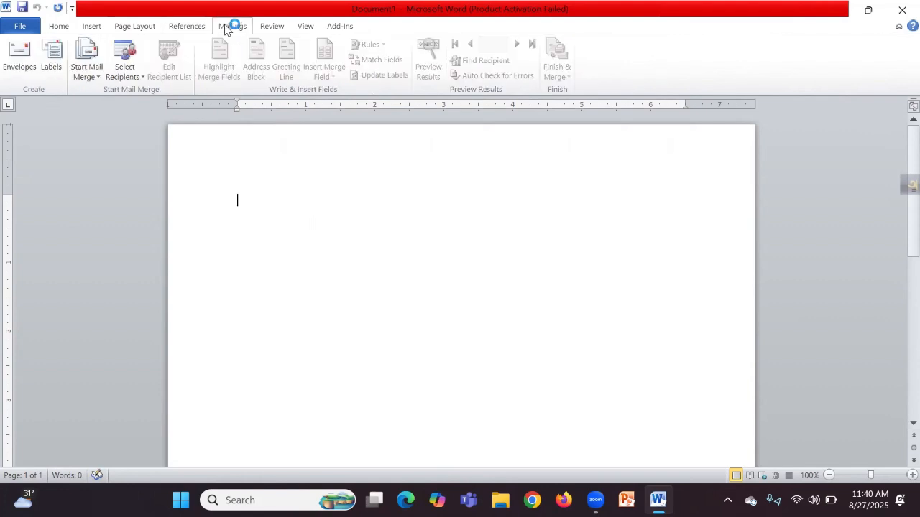
{"action": "left_click", "coordinate": [273, 26]}
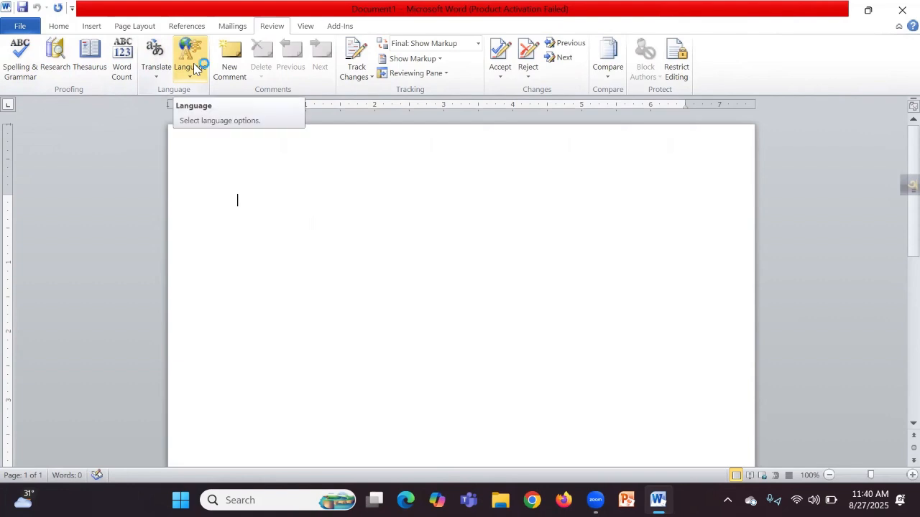
{"action": "left_click", "coordinate": [303, 29]}
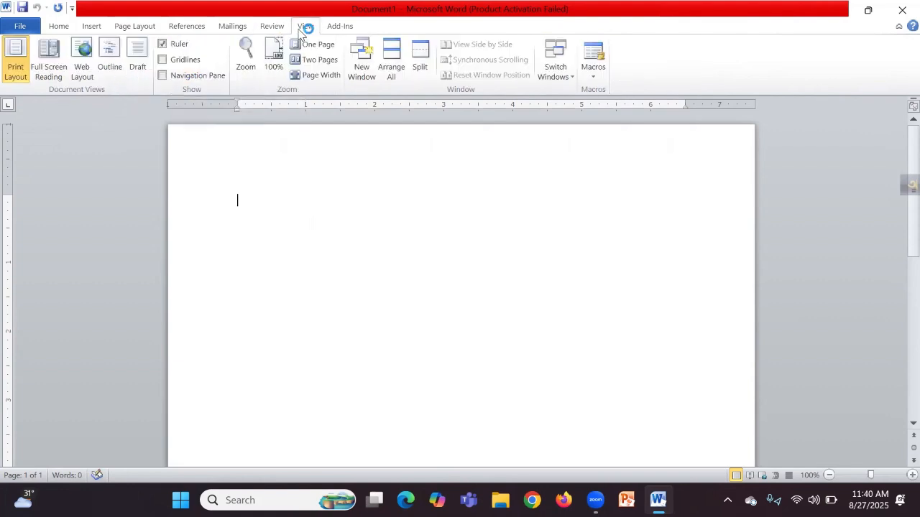
{"action": "left_click", "coordinate": [342, 29]}
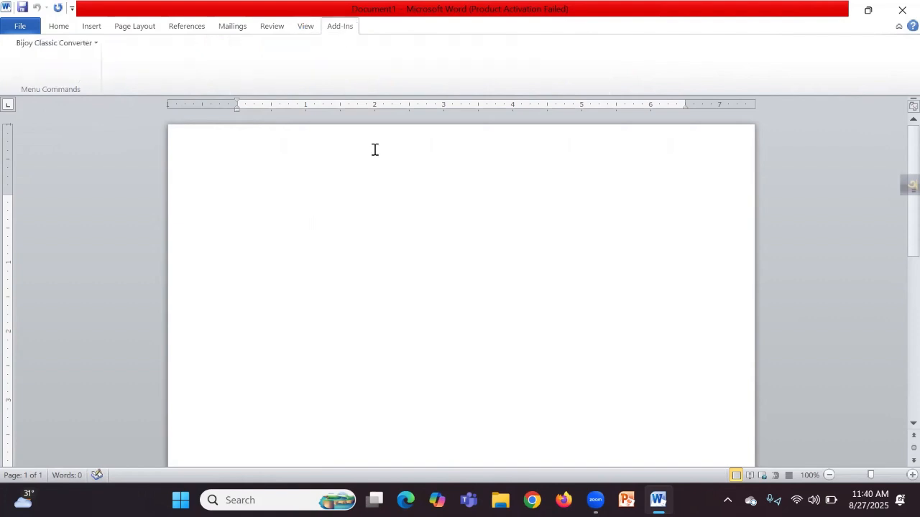
{"action": "left_click", "coordinate": [59, 28]}
{"action": "left_click", "coordinate": [94, 27]}
{"action": "left_click", "coordinate": [142, 27]}
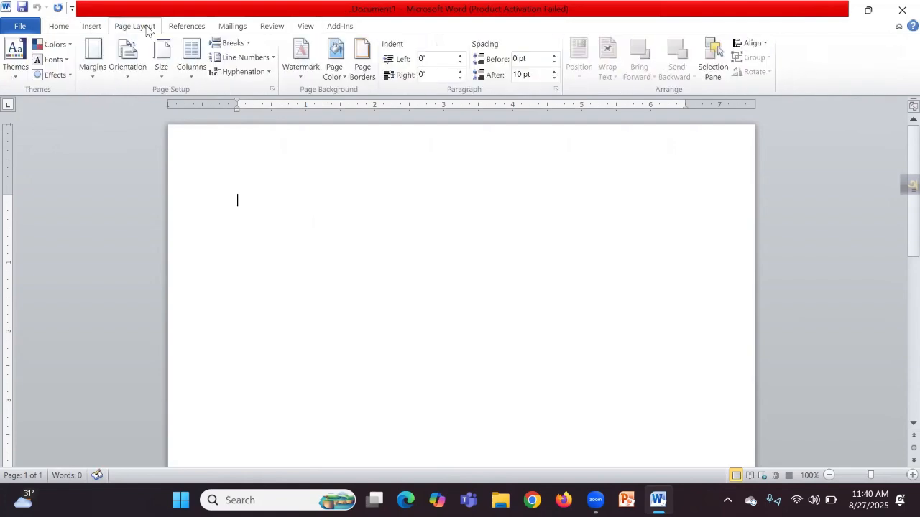
{"action": "left_click", "coordinate": [59, 26]}
{"action": "left_click", "coordinate": [99, 27]}
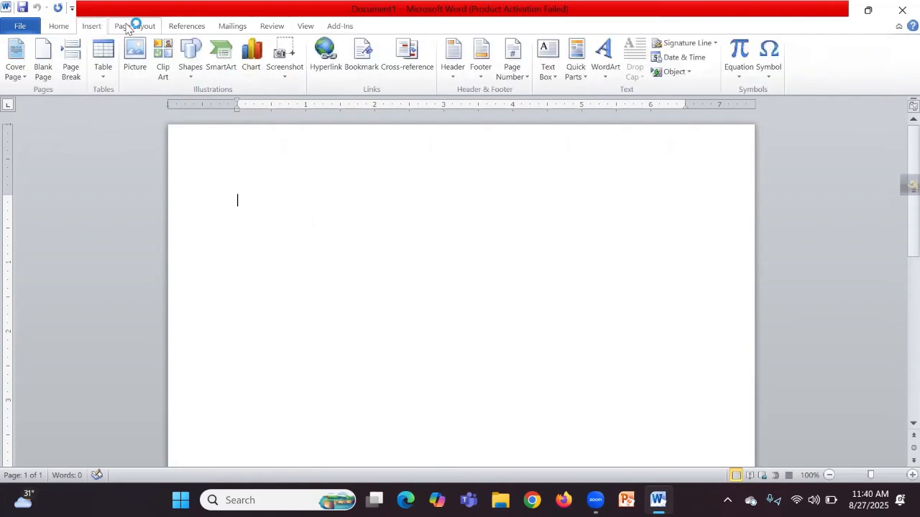
{"action": "left_click", "coordinate": [134, 26]}
{"action": "left_click", "coordinate": [92, 25]}
{"action": "left_click", "coordinate": [61, 27]}
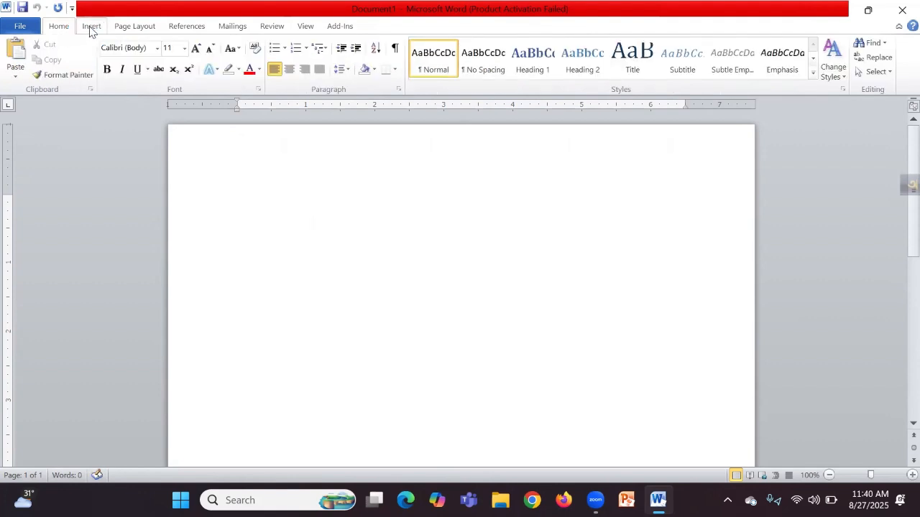
{"action": "left_click", "coordinate": [91, 29]}
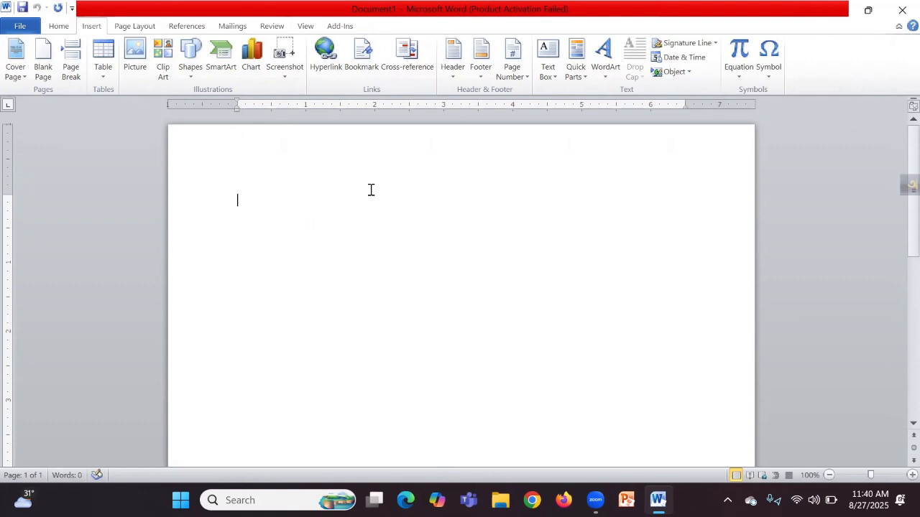
Step: Paste the copied Bengali news text (243 words) and place the cursor after the first paragraph
{"action": "key", "text": "ctrl+v"}
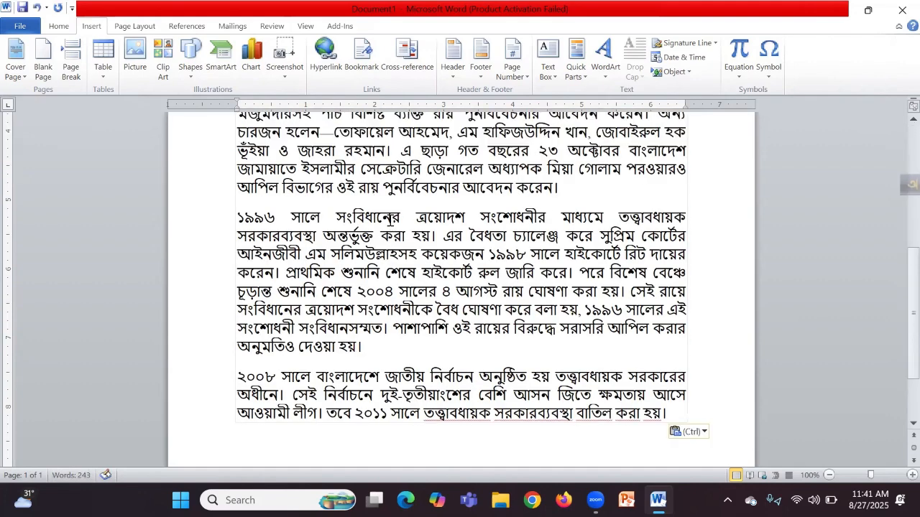
{"action": "scroll", "coordinate": [392, 216], "scroll_direction": "up", "scroll_amount": 10}
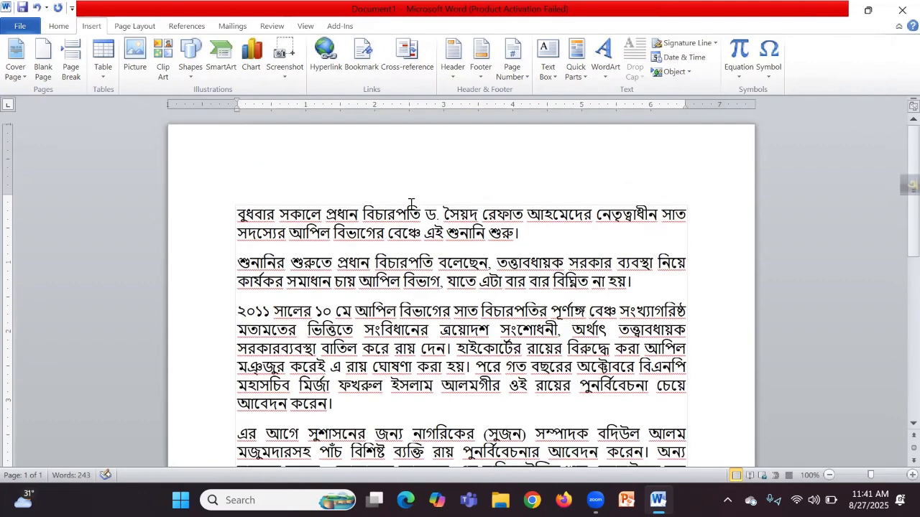
{"action": "left_click", "coordinate": [535, 234]}
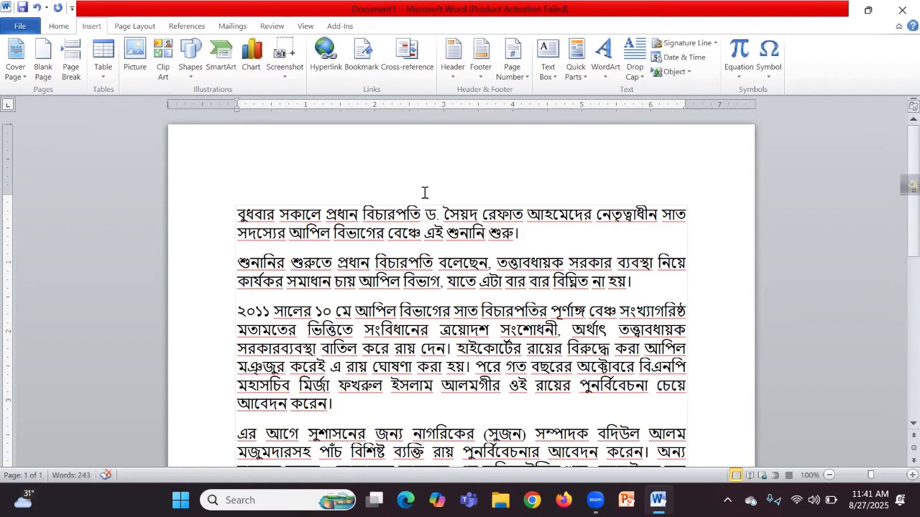
Step: Apply Normal margins, Portrait orientation and A4 paper (8.27" × 11.69") to Document1
{"action": "left_click", "coordinate": [136, 27]}
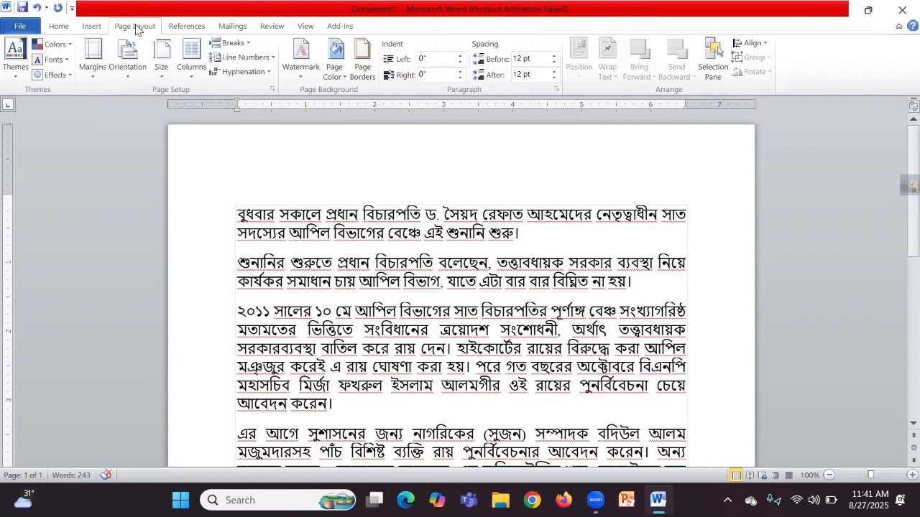
{"action": "left_click", "coordinate": [93, 75]}
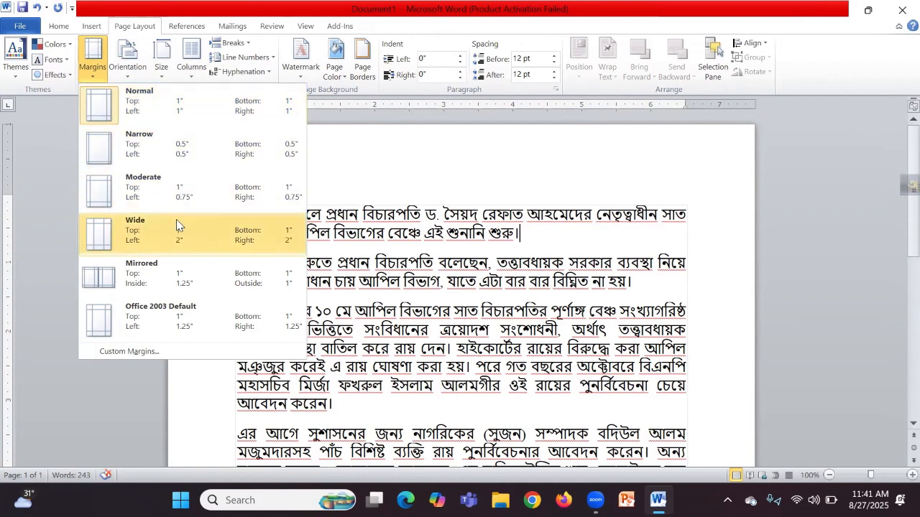
{"action": "left_click", "coordinate": [152, 106]}
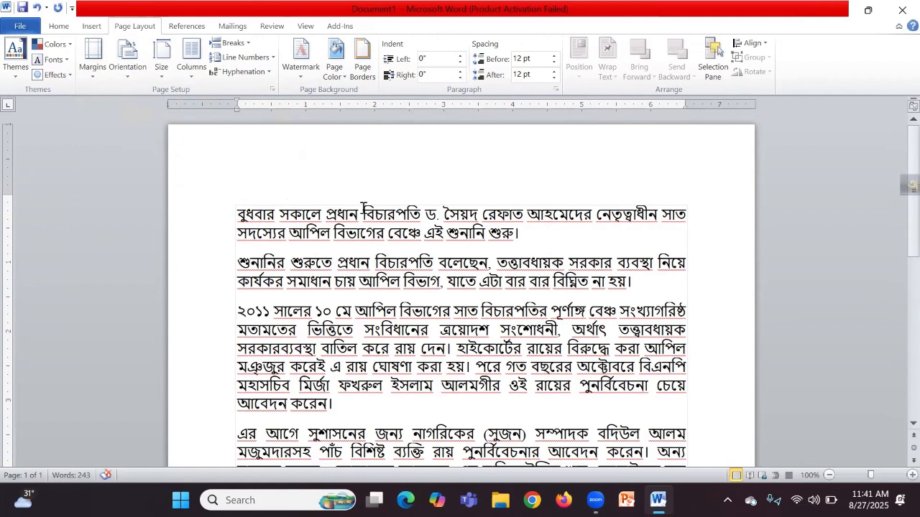
{"action": "left_click", "coordinate": [127, 81]}
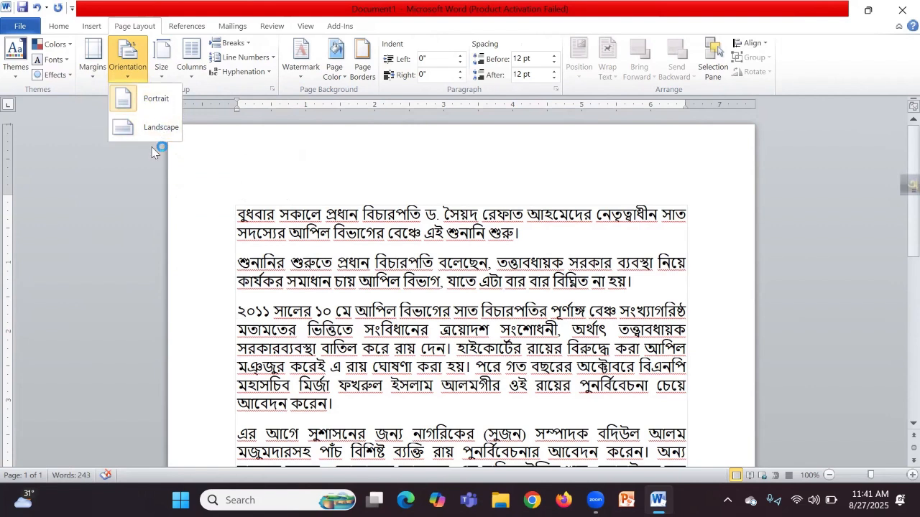
{"action": "left_click", "coordinate": [150, 104]}
{"action": "left_click", "coordinate": [161, 78]}
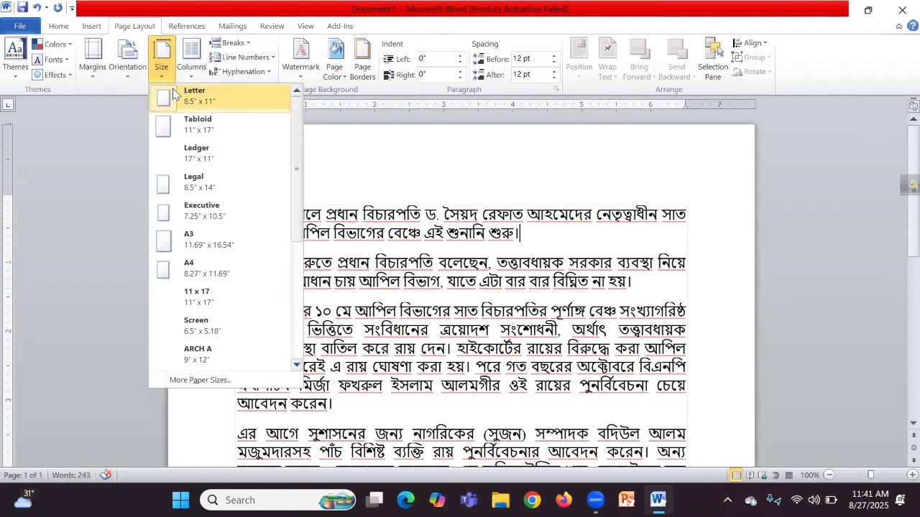
{"action": "left_click", "coordinate": [202, 268]}
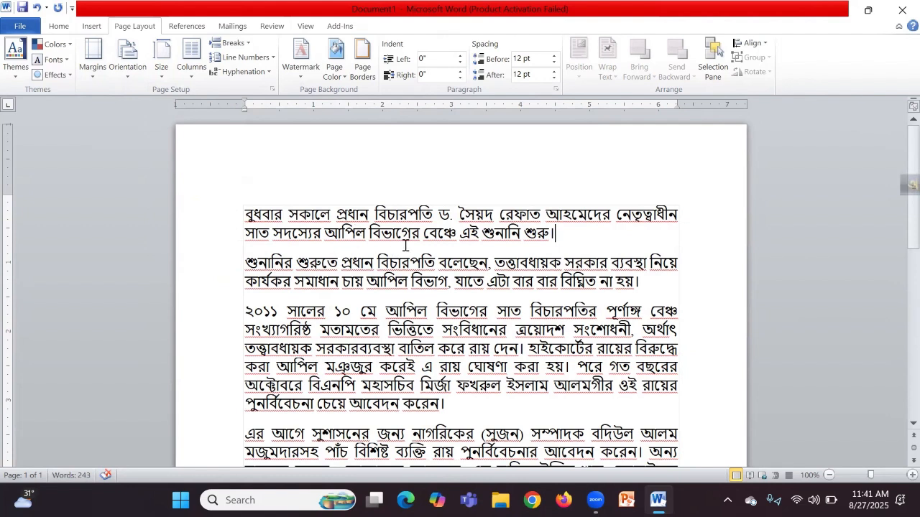
{"action": "left_click", "coordinate": [59, 27]}
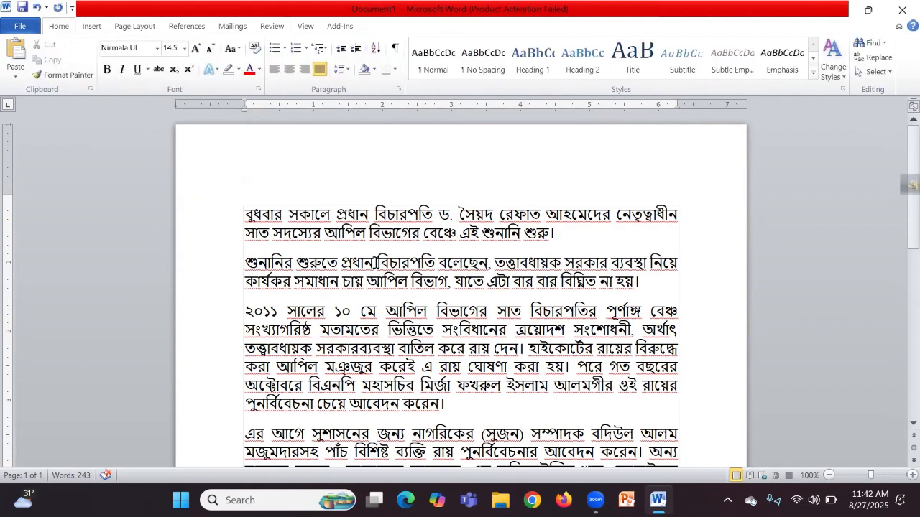
Step: Make the first Bengali paragraph bold
{"action": "scroll", "coordinate": [379, 262], "scroll_direction": "down", "scroll_amount": 2}
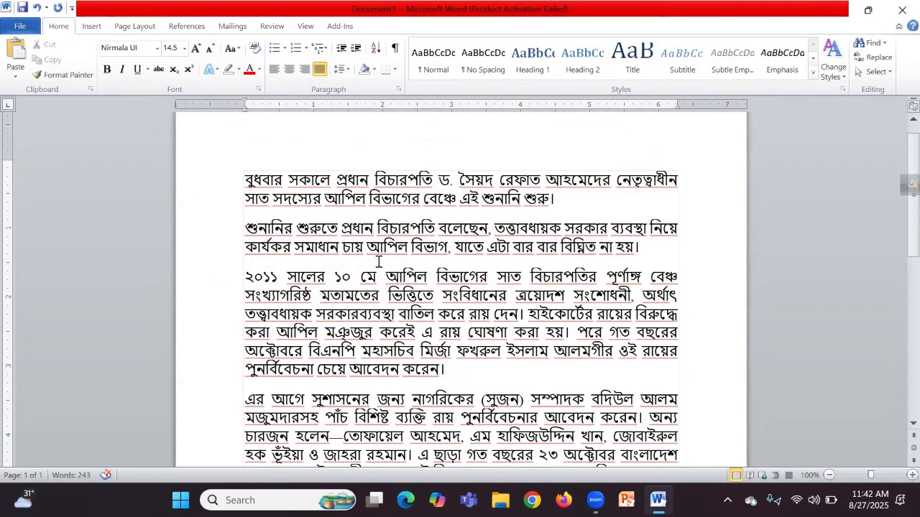
{"action": "scroll", "coordinate": [381, 261], "scroll_direction": "up", "scroll_amount": 2}
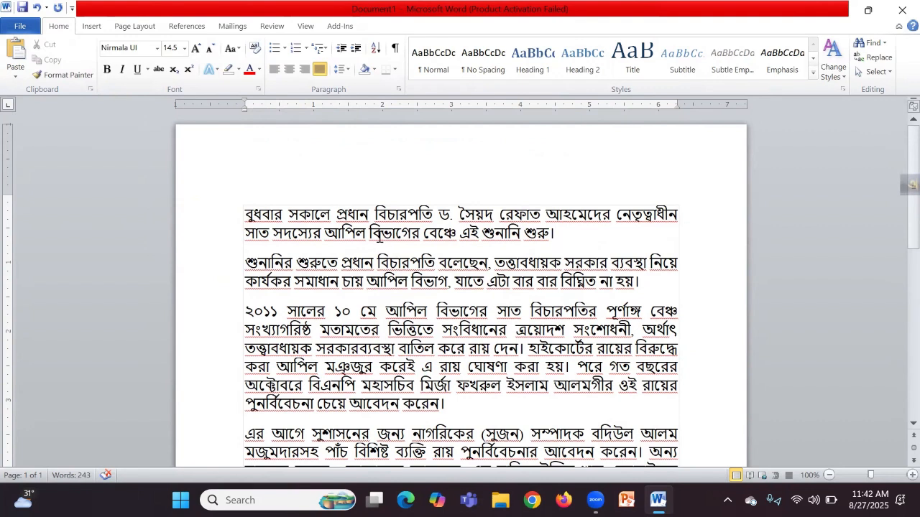
{"action": "scroll", "coordinate": [373, 238], "scroll_direction": "down", "scroll_amount": 2}
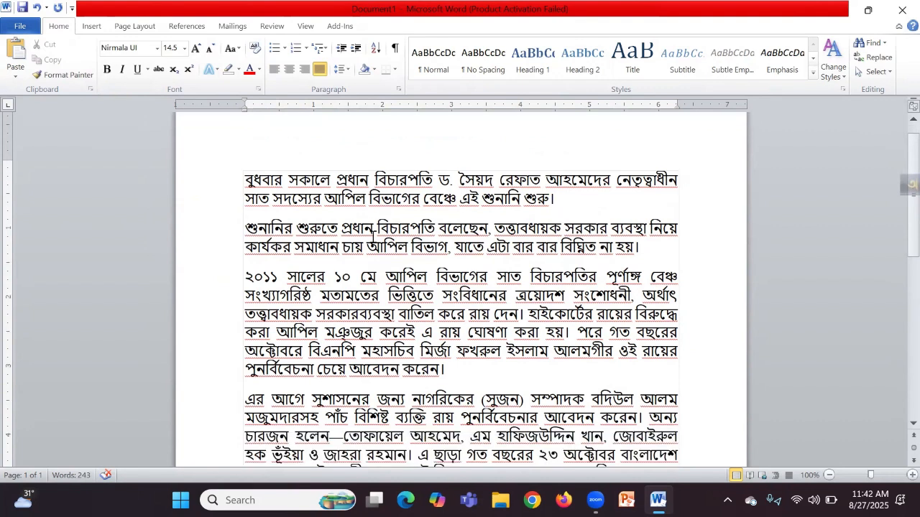
{"action": "scroll", "coordinate": [373, 237], "scroll_direction": "up", "scroll_amount": 2}
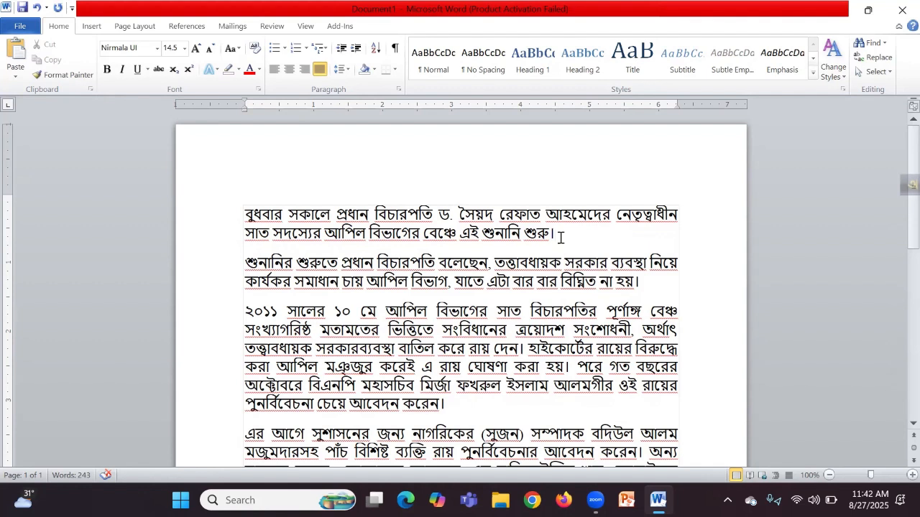
{"action": "left_click_drag", "start_coordinate": [557, 234], "coordinate": [253, 217]}
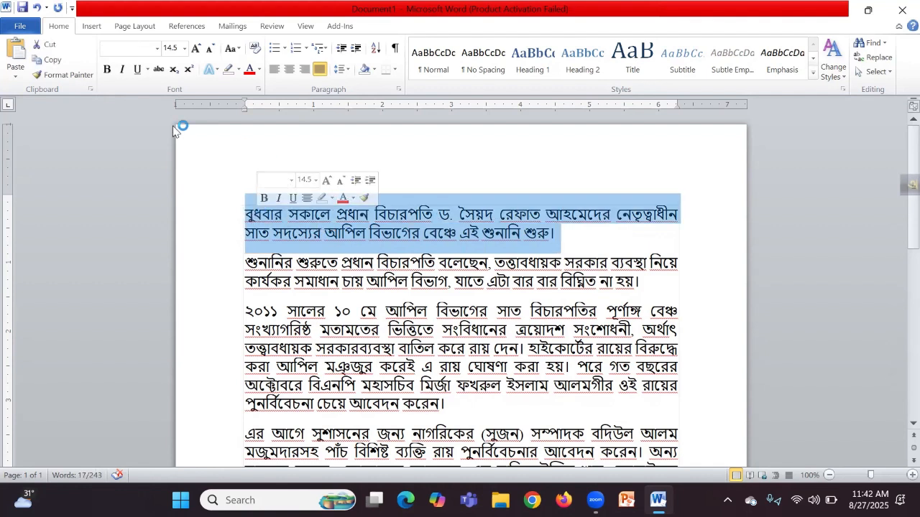
{"action": "left_click", "coordinate": [108, 70]}
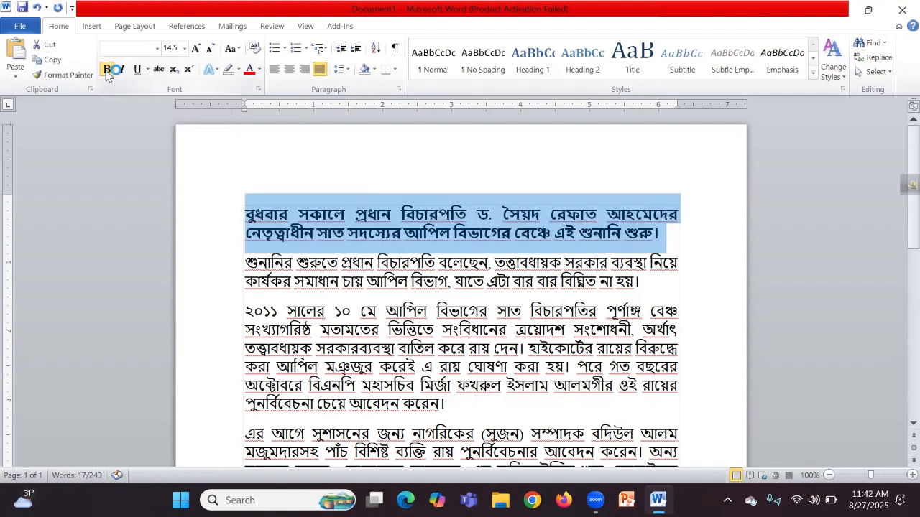
{"action": "left_click", "coordinate": [601, 264]}
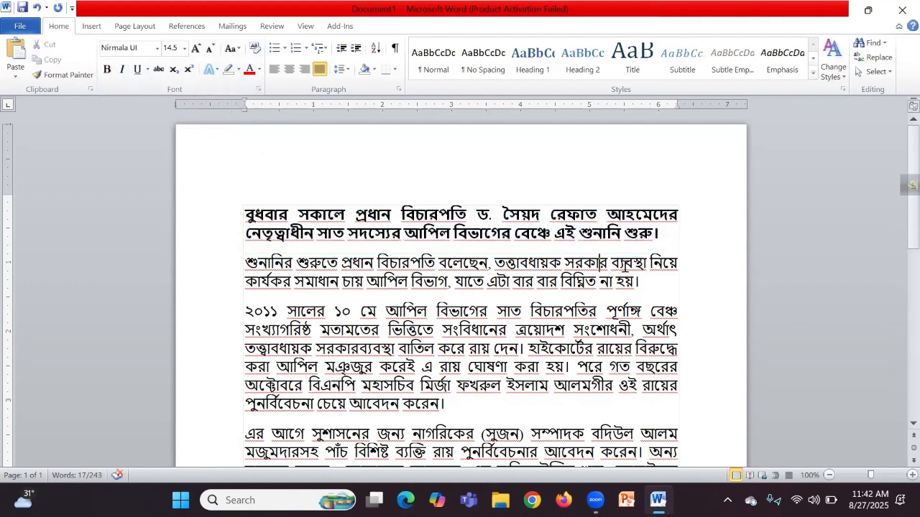
Step: Italicize the second paragraph and underline the third
{"action": "left_click_drag", "start_coordinate": [643, 282], "coordinate": [268, 265]}
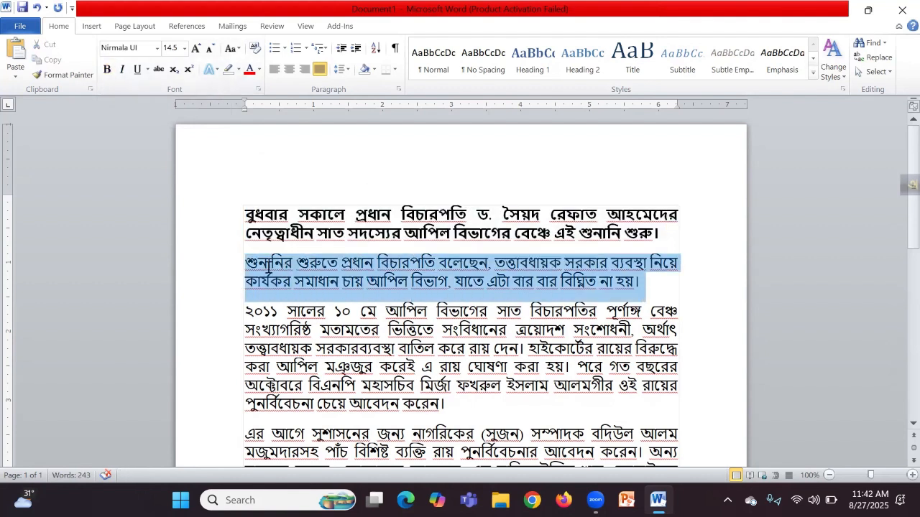
{"action": "left_click", "coordinate": [120, 70]}
{"action": "left_click", "coordinate": [440, 282]}
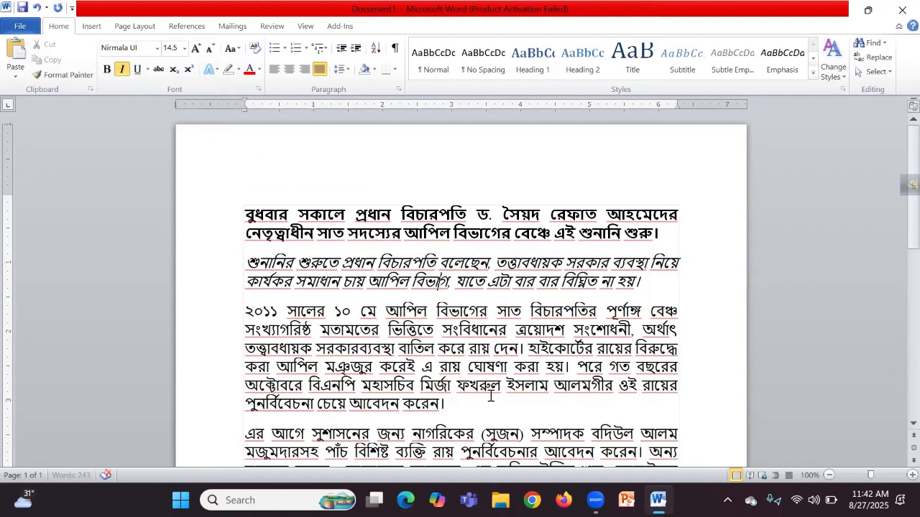
{"action": "left_click_drag", "start_coordinate": [451, 404], "coordinate": [266, 317]}
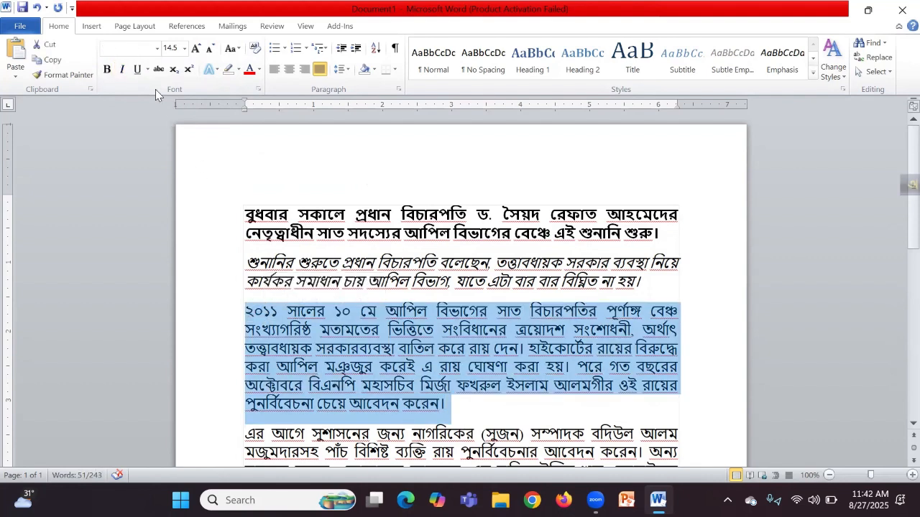
{"action": "left_click", "coordinate": [137, 69]}
{"action": "left_click", "coordinate": [471, 346]}
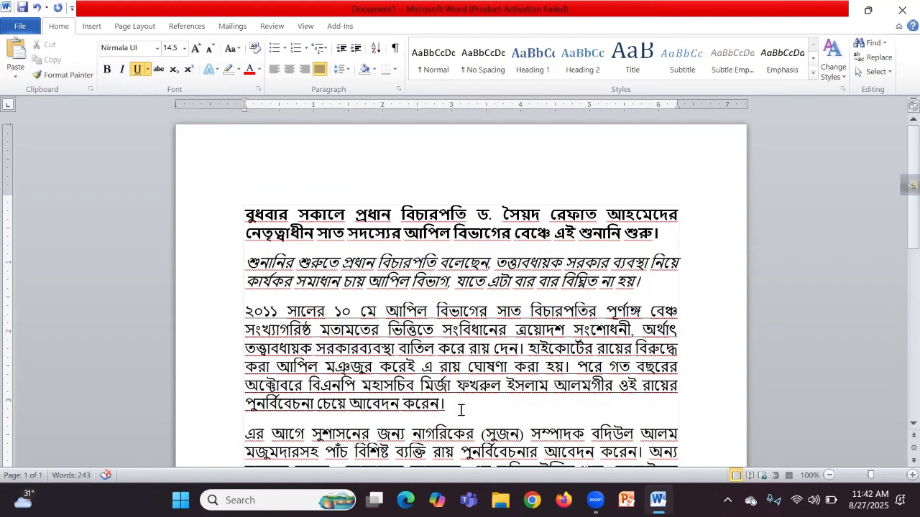
{"action": "left_click_drag", "start_coordinate": [460, 408], "coordinate": [239, 218]}
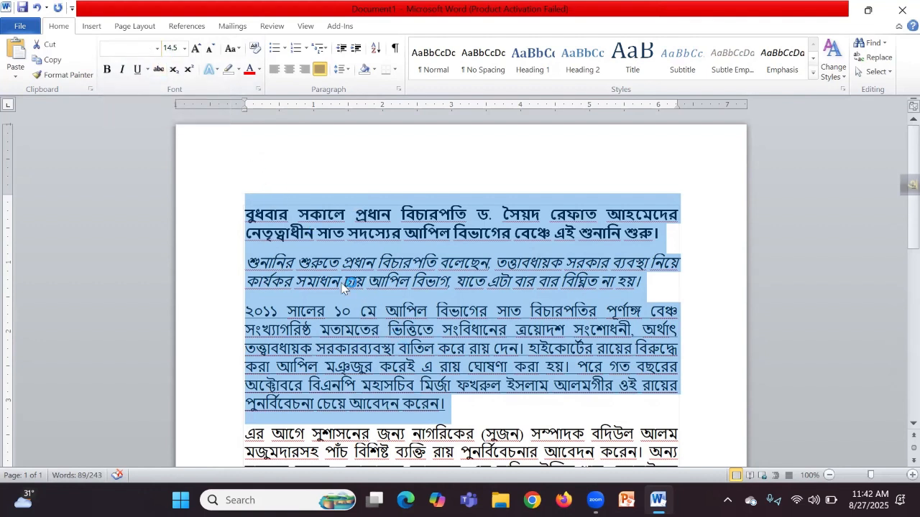
Step: Apply the Nikosh font to the selected Bengali text
{"action": "left_click", "coordinate": [158, 49]}
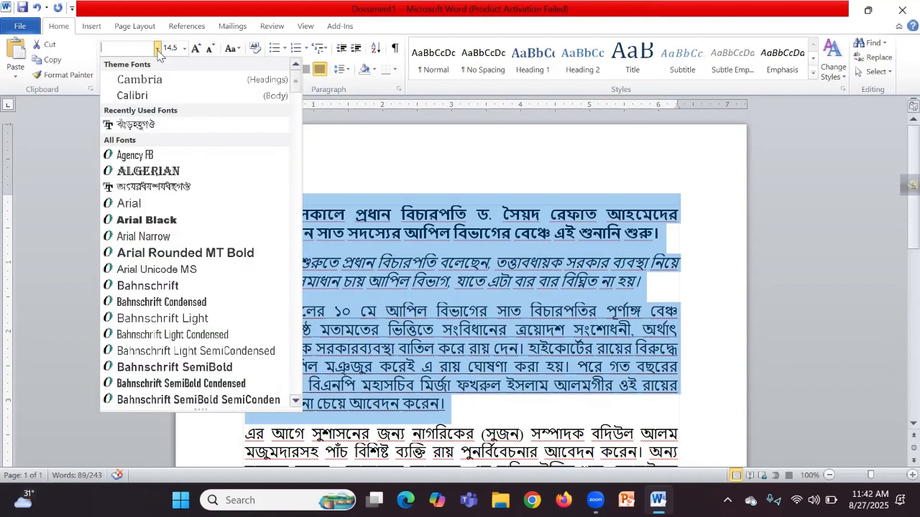
{"action": "type", "text": "n"}
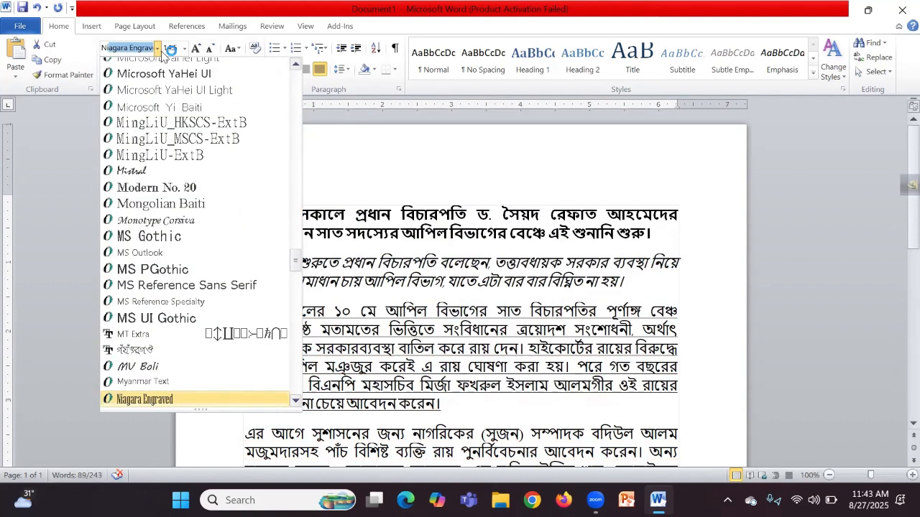
{"action": "type", "text": "ikosh"}
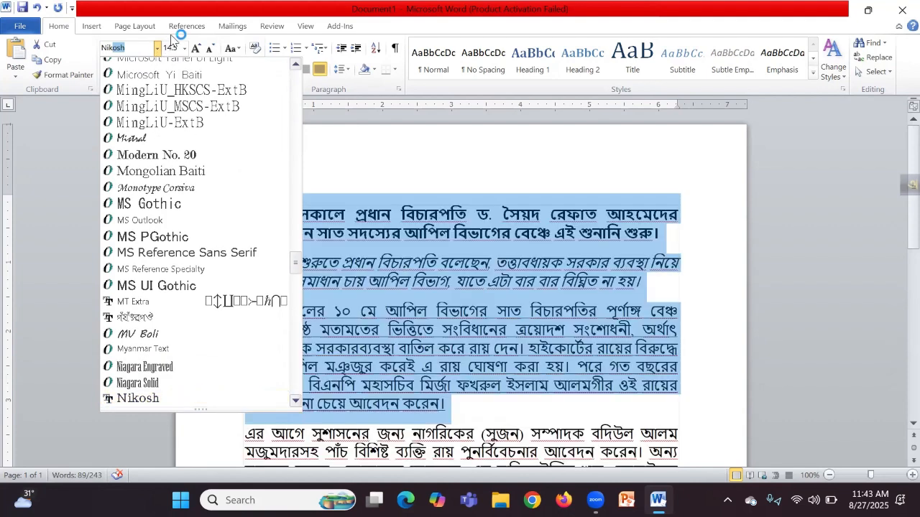
{"action": "key", "text": "Return"}
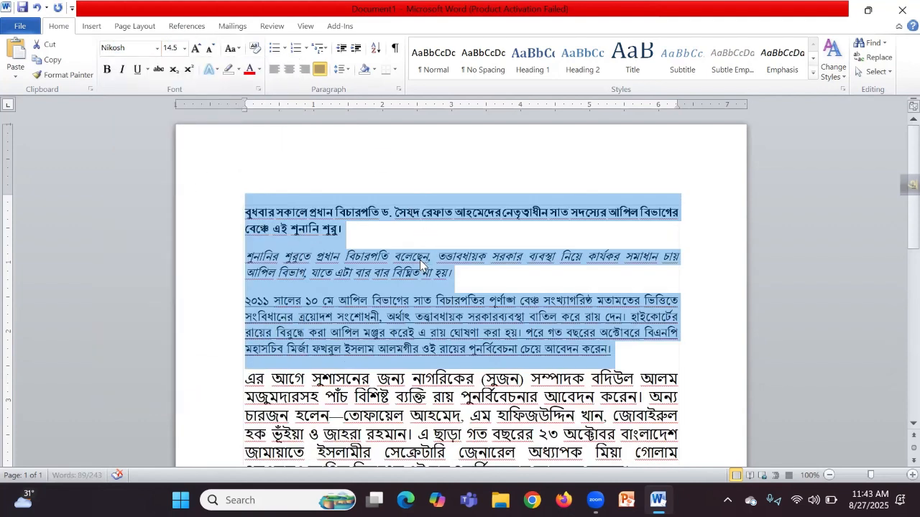
Step: Set the first three Bengali paragraphs to font size 20
{"action": "left_click", "coordinate": [420, 259]}
{"action": "left_click", "coordinate": [596, 347]}
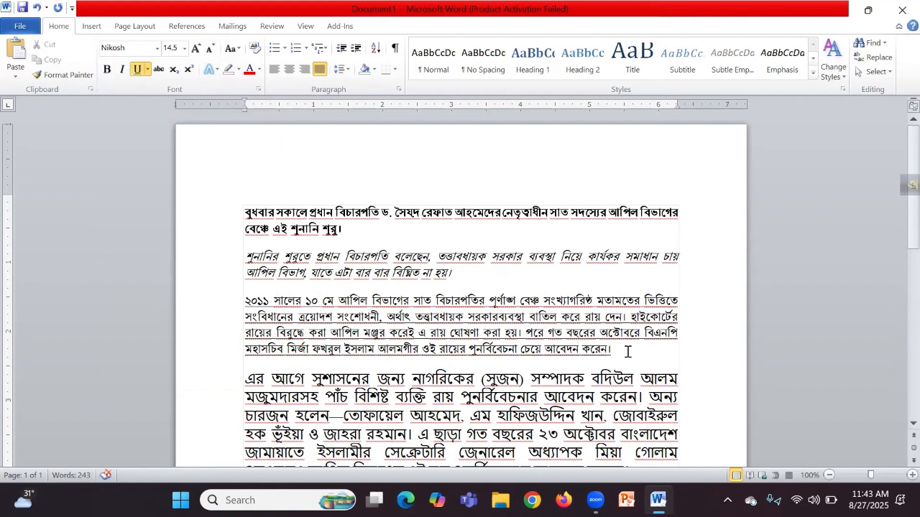
{"action": "left_click_drag", "start_coordinate": [613, 351], "coordinate": [194, 117]}
{"action": "left_click", "coordinate": [184, 48]}
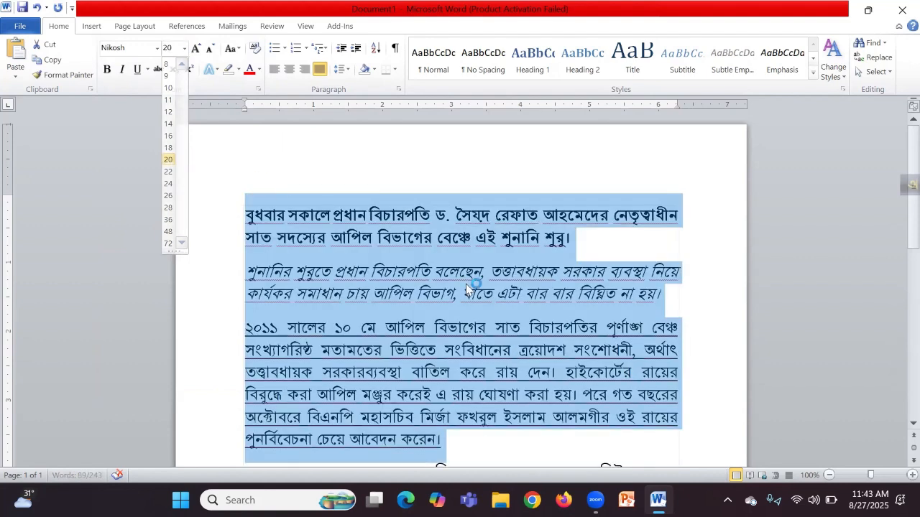
{"action": "left_click", "coordinate": [172, 160]}
{"action": "left_click", "coordinate": [494, 321]}
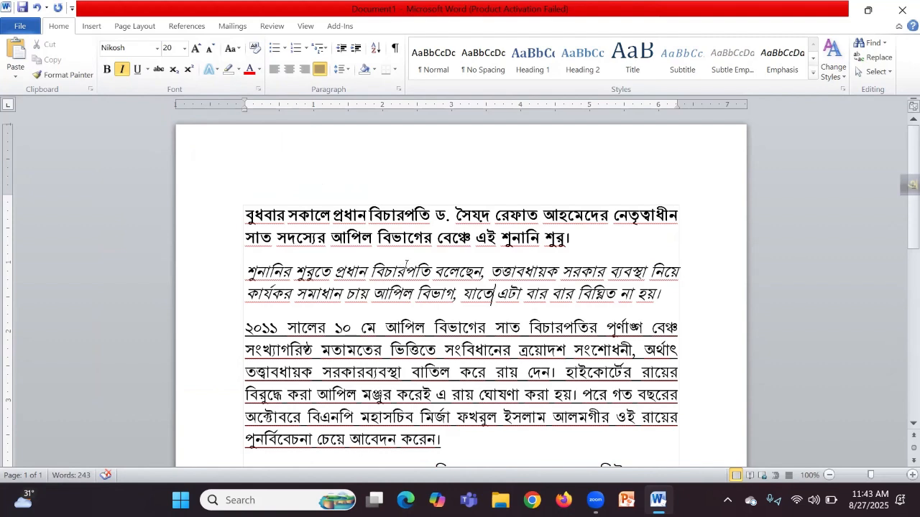
{"action": "scroll", "coordinate": [405, 264], "scroll_direction": "down", "scroll_amount": 1}
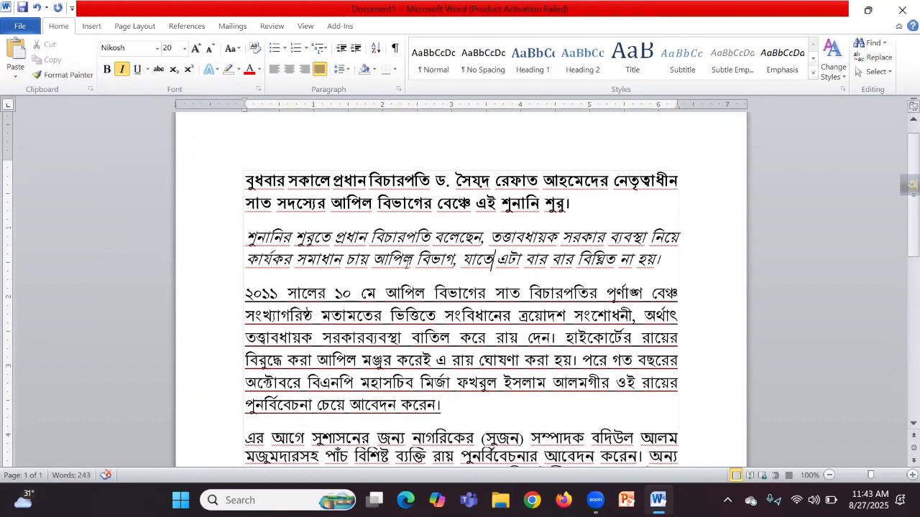
{"action": "left_click_drag", "start_coordinate": [450, 407], "coordinate": [202, 86]}
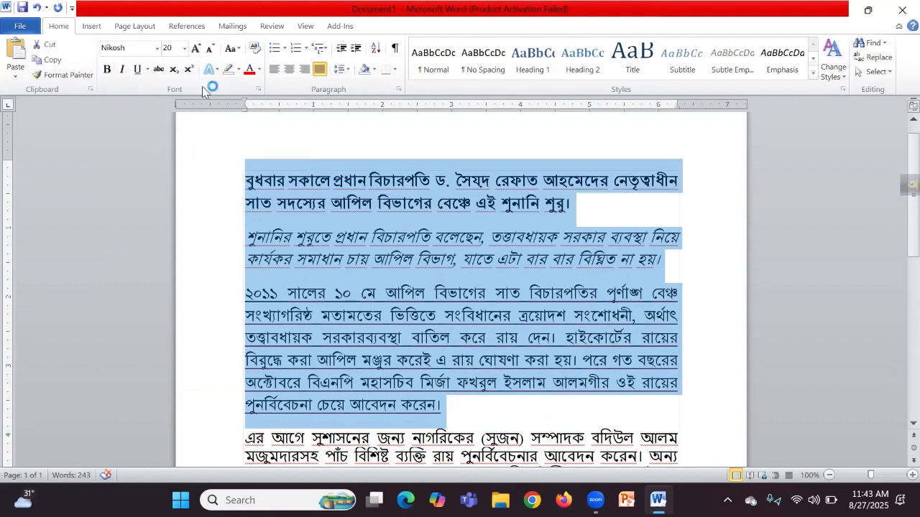
{"action": "left_click", "coordinate": [197, 48]}
{"action": "left_click", "coordinate": [198, 48]}
{"action": "left_click", "coordinate": [198, 48]}
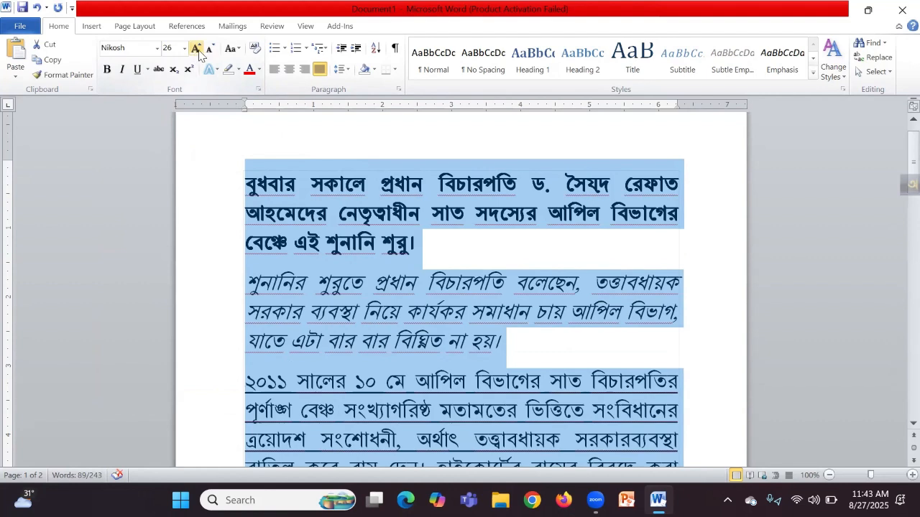
{"action": "left_click", "coordinate": [209, 49]}
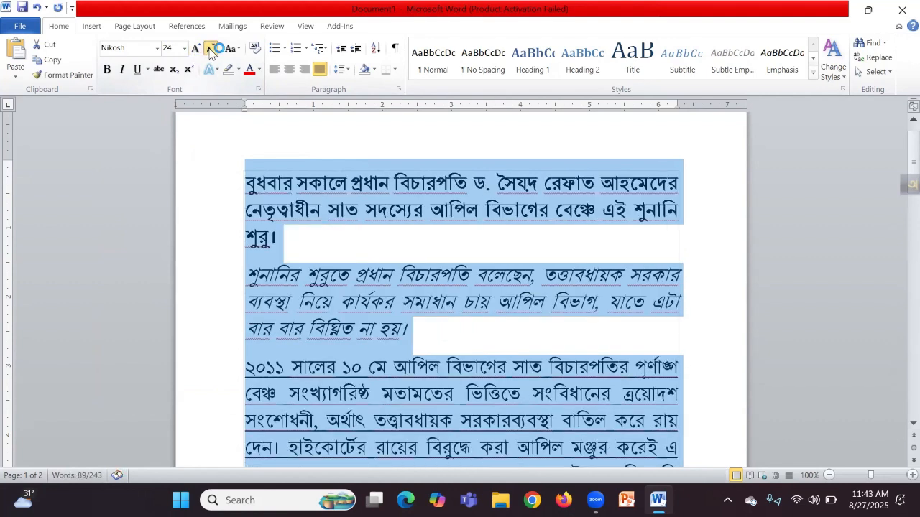
{"action": "left_click", "coordinate": [209, 48]}
{"action": "left_click", "coordinate": [209, 49]}
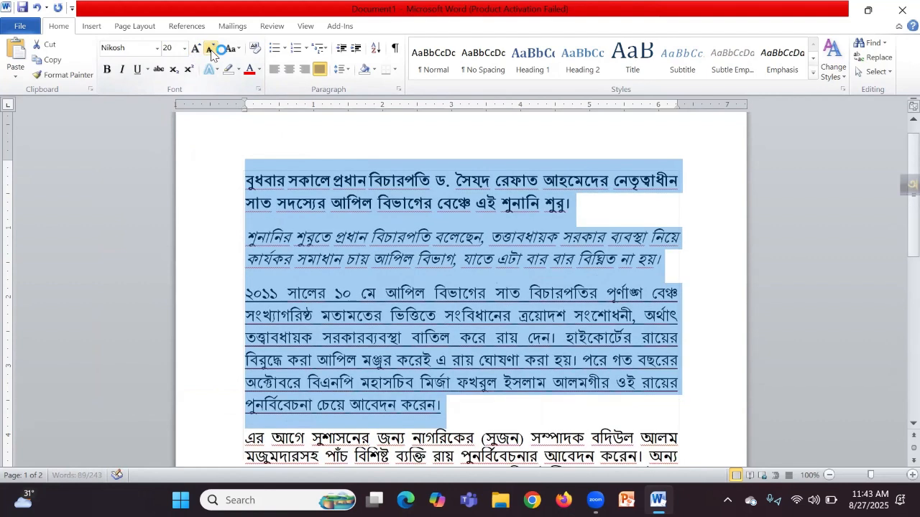
{"action": "left_click", "coordinate": [239, 50]}
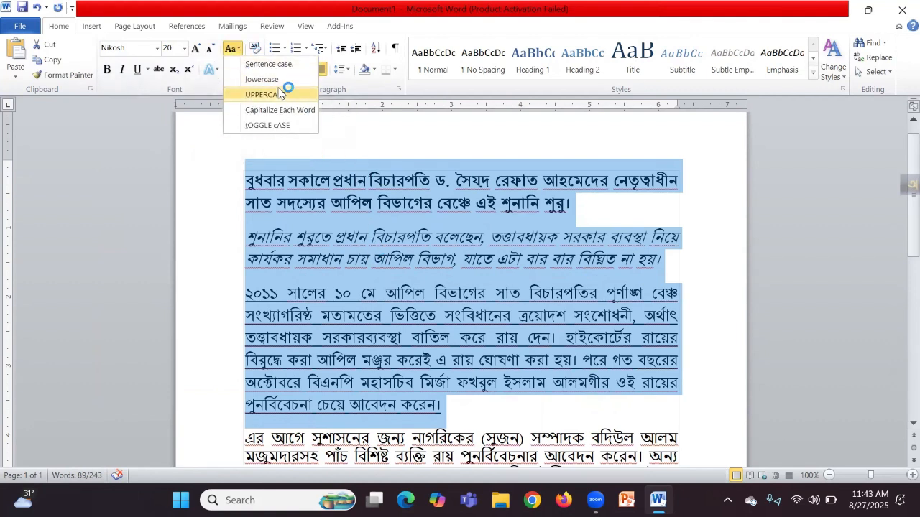
{"action": "left_click", "coordinate": [396, 257]}
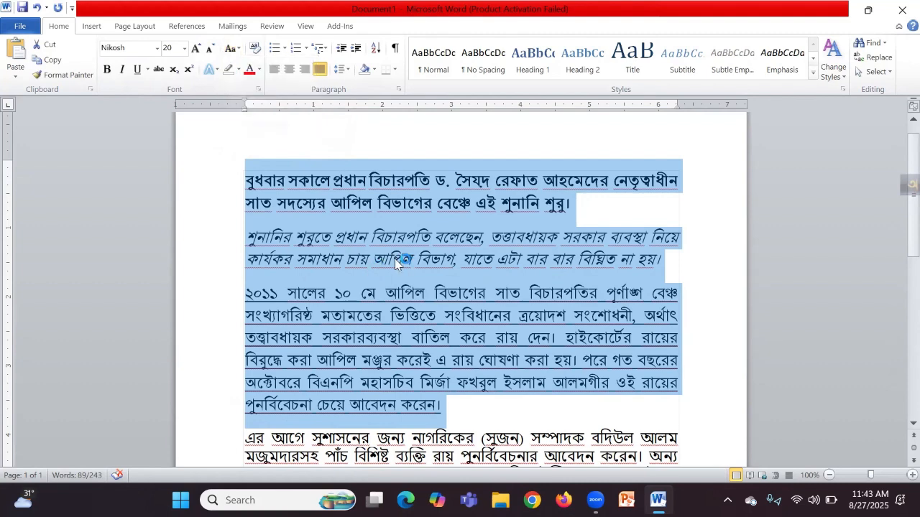
{"action": "left_click", "coordinate": [265, 189]}
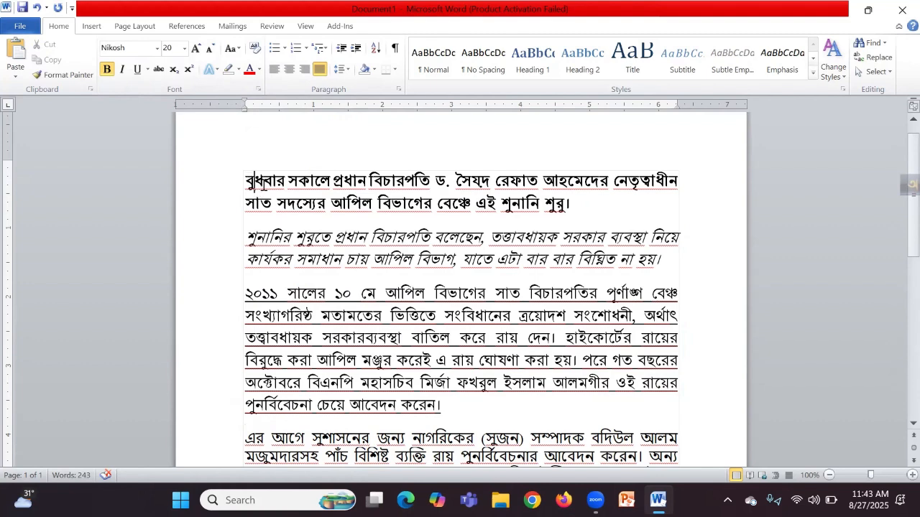
Step: Add blank lines at the top and type 'This is a new word document.' as the title
{"action": "key", "text": "Return"}
{"action": "key", "text": "Return"}
{"action": "key", "text": "Up"}
{"action": "key", "text": "Up"}
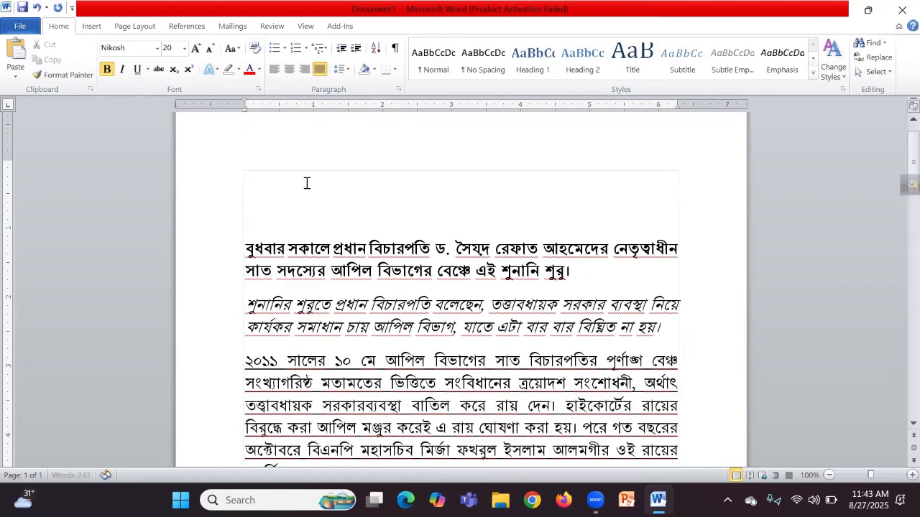
{"action": "type", "text": "This is a new w"}
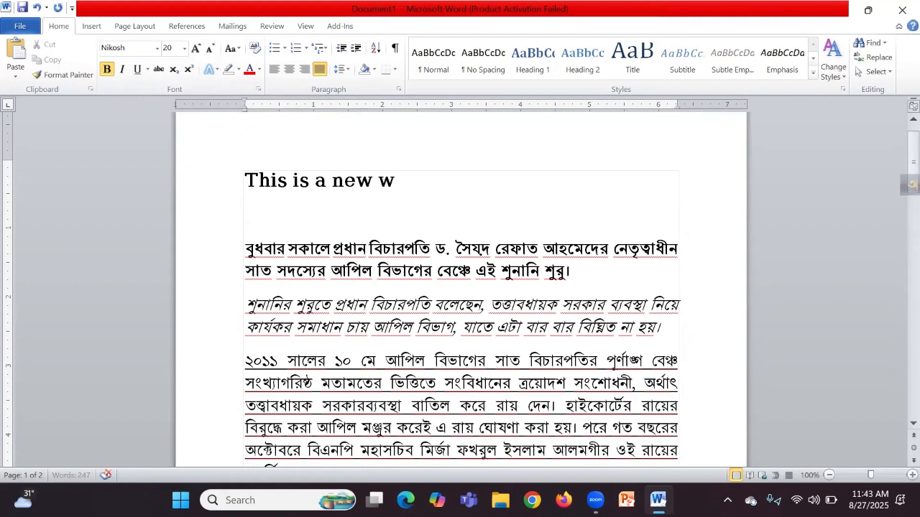
{"action": "type", "text": "ord document"}
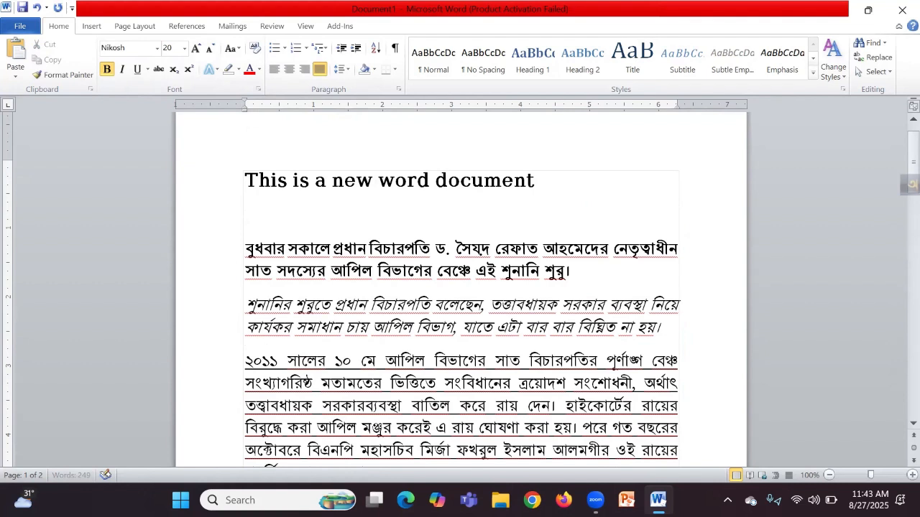
{"action": "type", "text": "."}
{"action": "left_click_drag", "start_coordinate": [563, 186], "coordinate": [263, 198]}
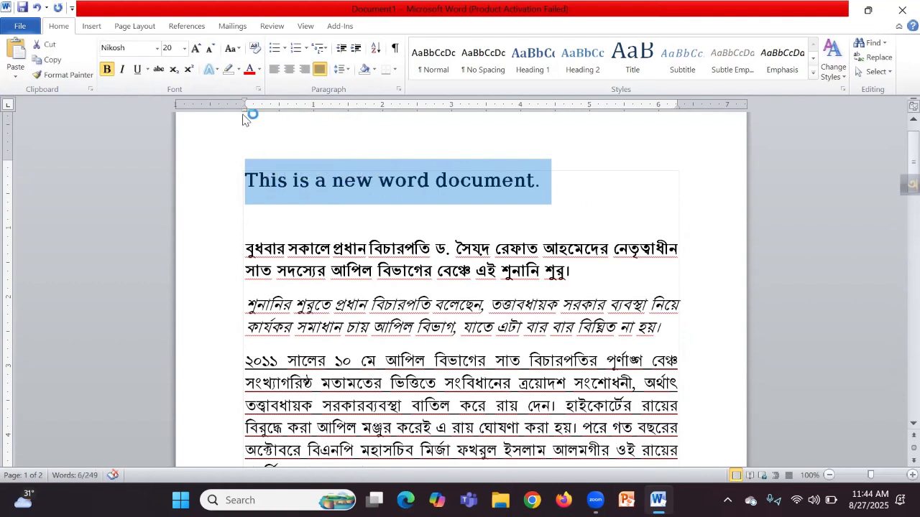
Step: Change the title's case to UPPERCASE, then lowercase, then 'This Is A New Word Document.'
{"action": "left_click", "coordinate": [232, 49]}
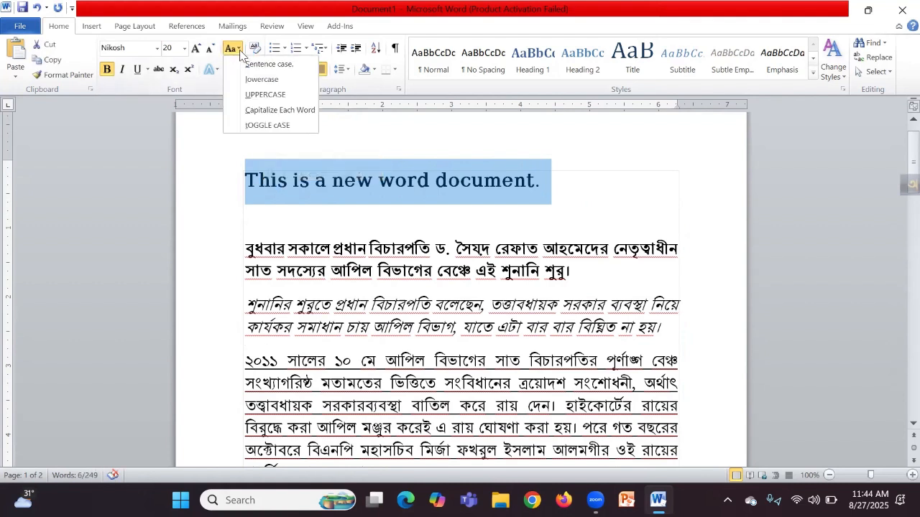
{"action": "left_click", "coordinate": [264, 96]}
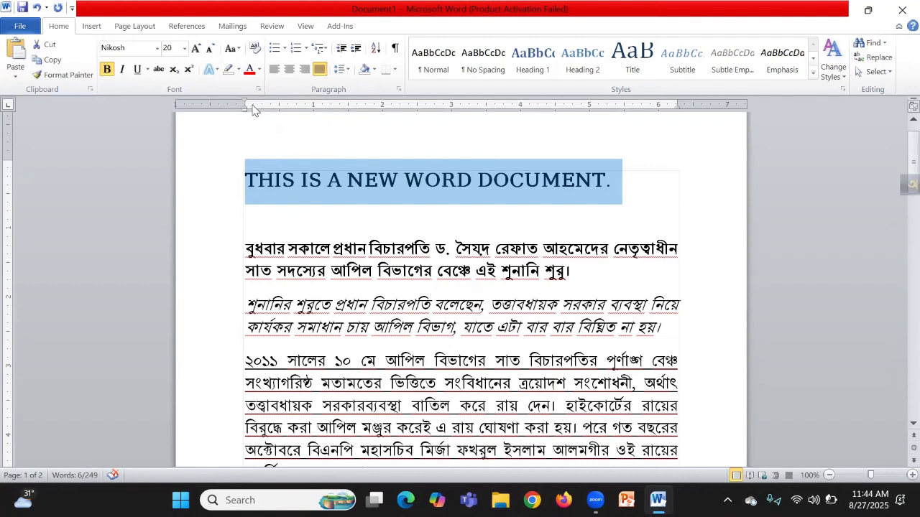
{"action": "left_click", "coordinate": [230, 48]}
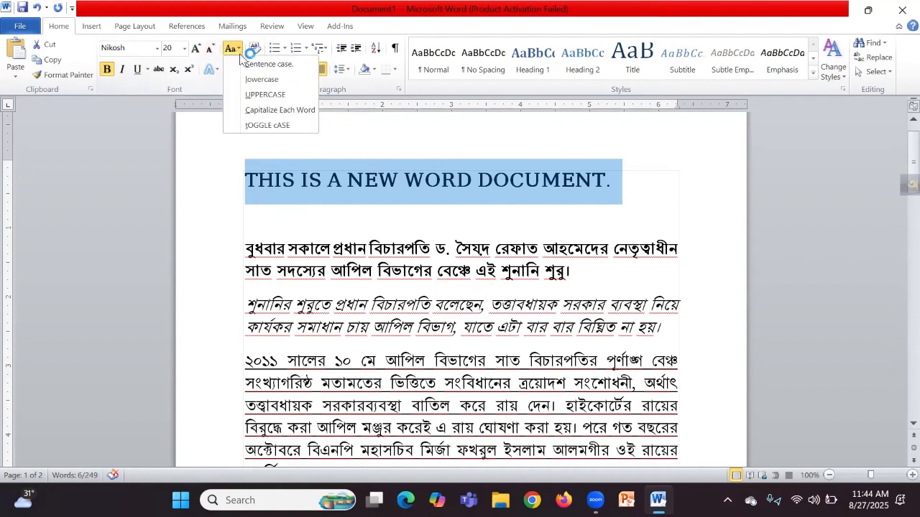
{"action": "left_click", "coordinate": [252, 78]}
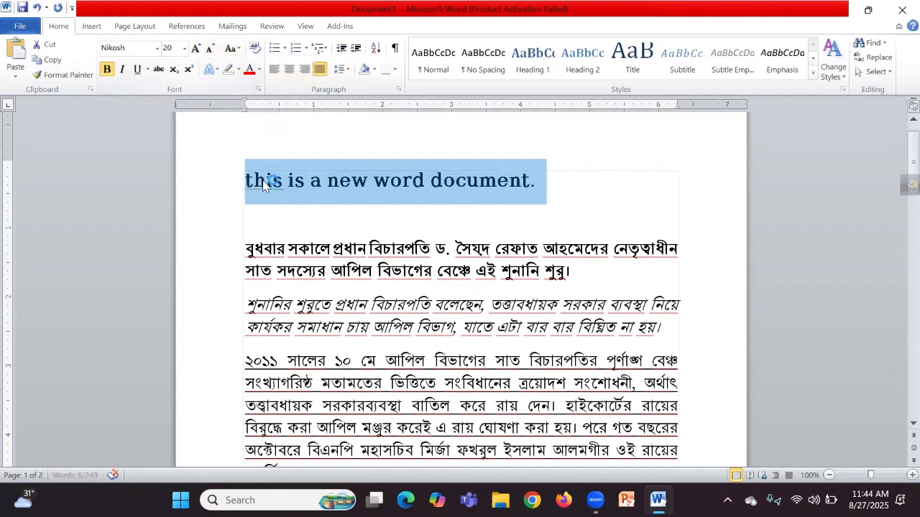
{"action": "left_click", "coordinate": [242, 48]}
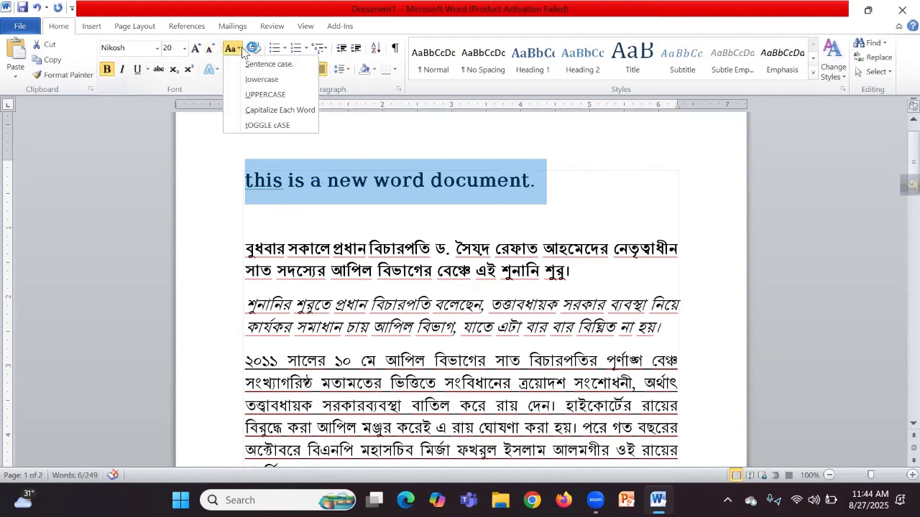
{"action": "left_click", "coordinate": [266, 109]}
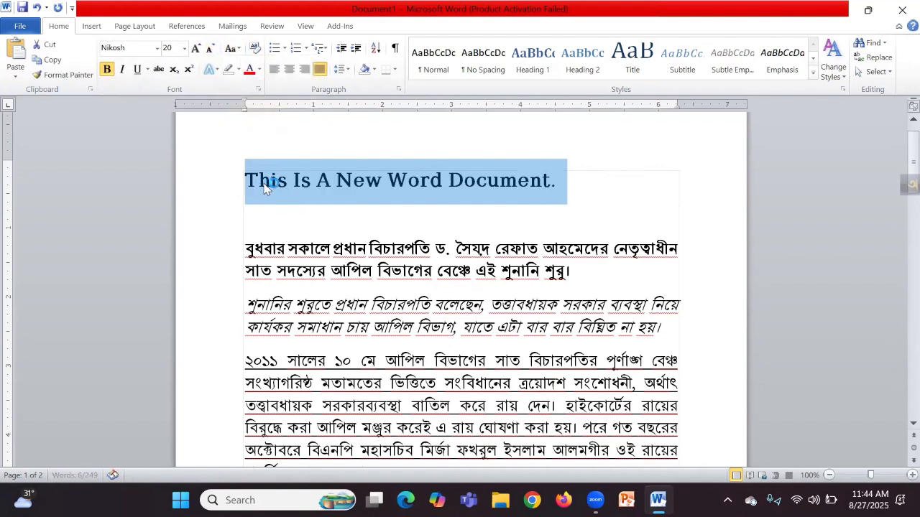
{"action": "left_click_drag", "start_coordinate": [265, 187], "coordinate": [301, 181]}
{"action": "double_click", "coordinate": [329, 182]}
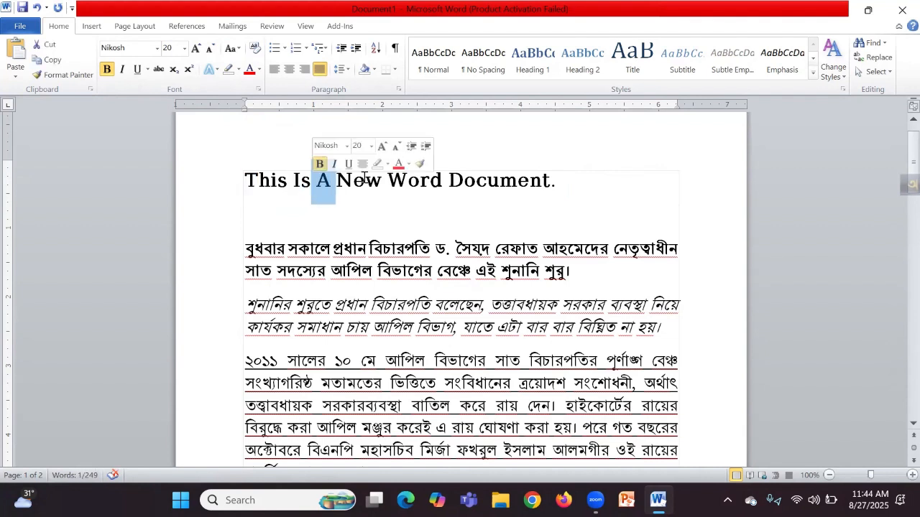
{"action": "left_click", "coordinate": [392, 217]}
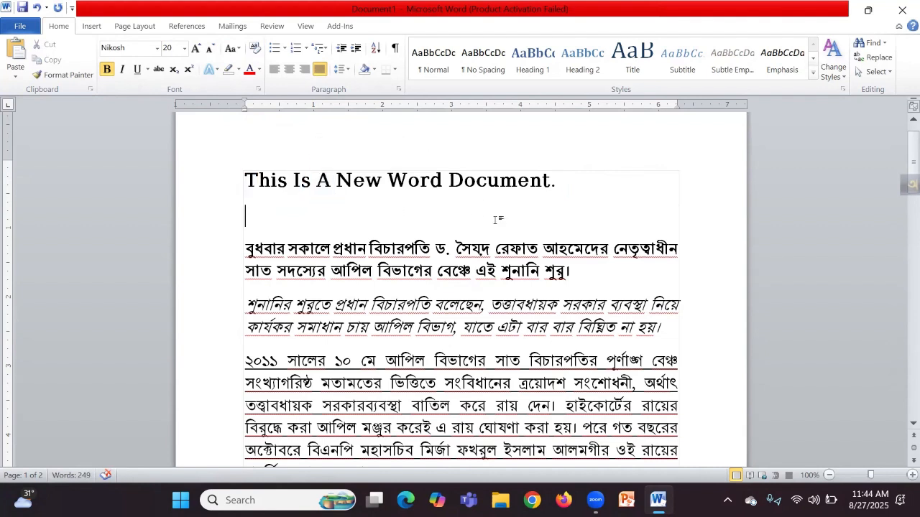
Step: Give the two Bengali paragraphs under the title check-mark bullets from the Bullets library
{"action": "scroll", "coordinate": [539, 208], "scroll_direction": "up", "scroll_amount": 1}
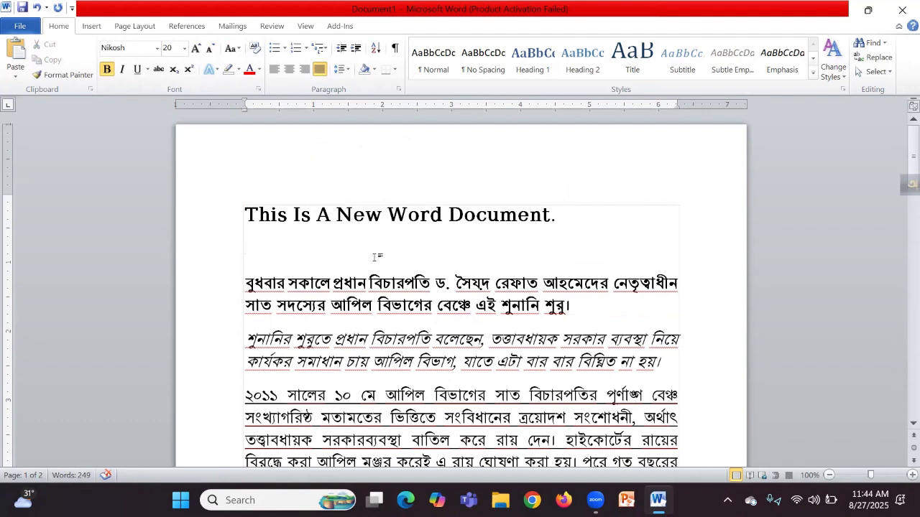
{"action": "scroll", "coordinate": [373, 248], "scroll_direction": "down", "scroll_amount": 1}
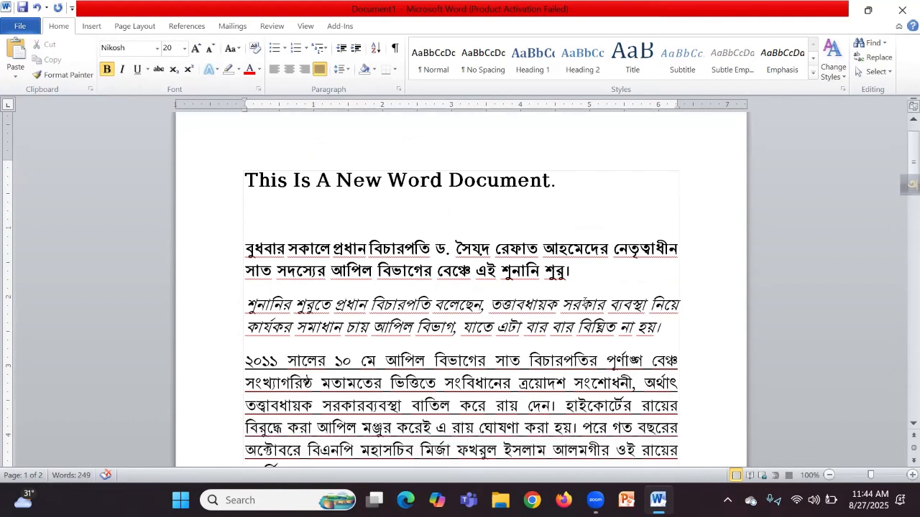
{"action": "left_click_drag", "start_coordinate": [668, 337], "coordinate": [245, 114]}
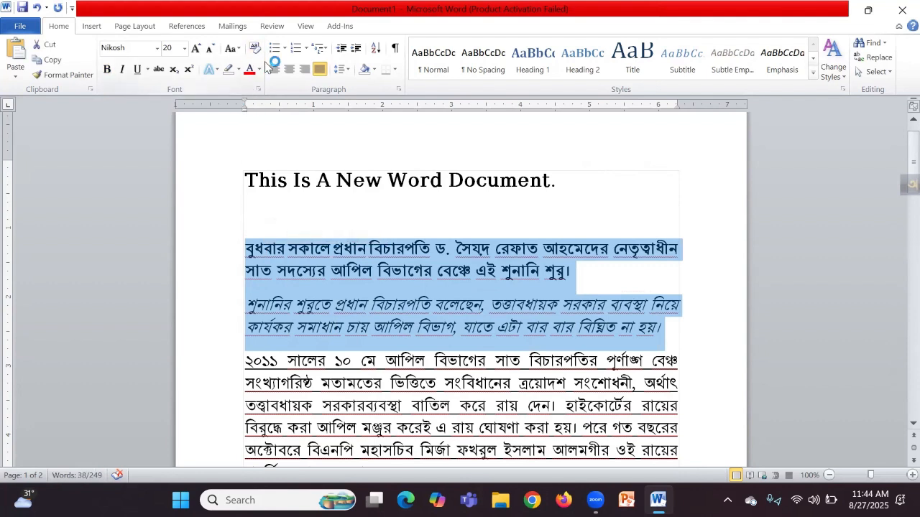
{"action": "left_click", "coordinate": [284, 48]}
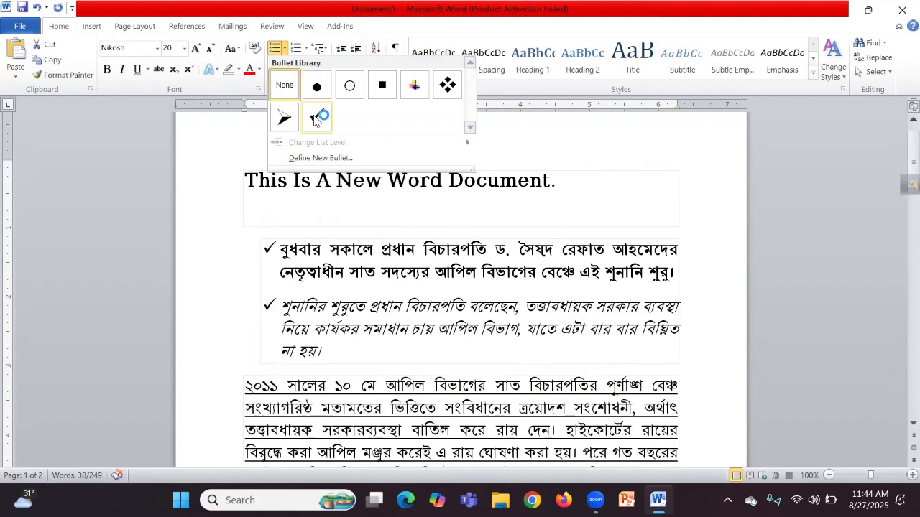
{"action": "left_click", "coordinate": [314, 121]}
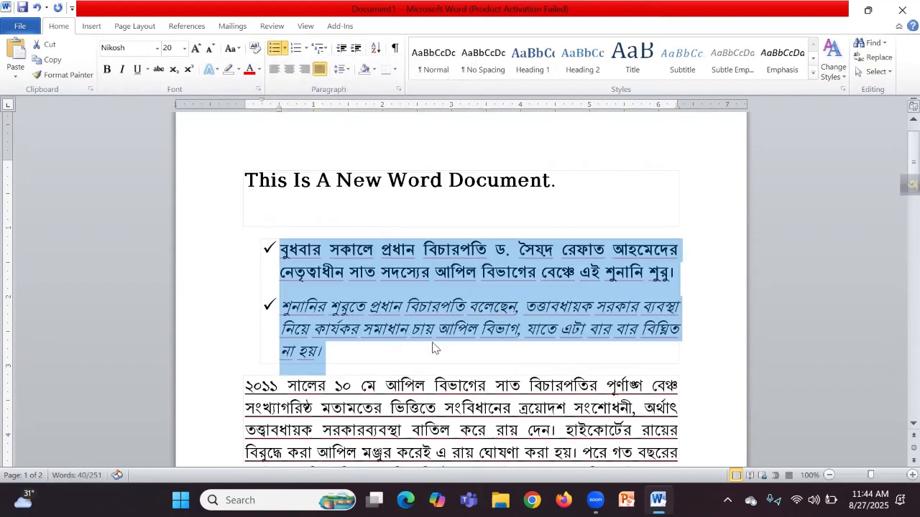
{"action": "left_click", "coordinate": [400, 329]}
{"action": "scroll", "coordinate": [400, 329], "scroll_direction": "down", "scroll_amount": 3}
{"action": "scroll", "coordinate": [399, 329], "scroll_direction": "down", "scroll_amount": 4}
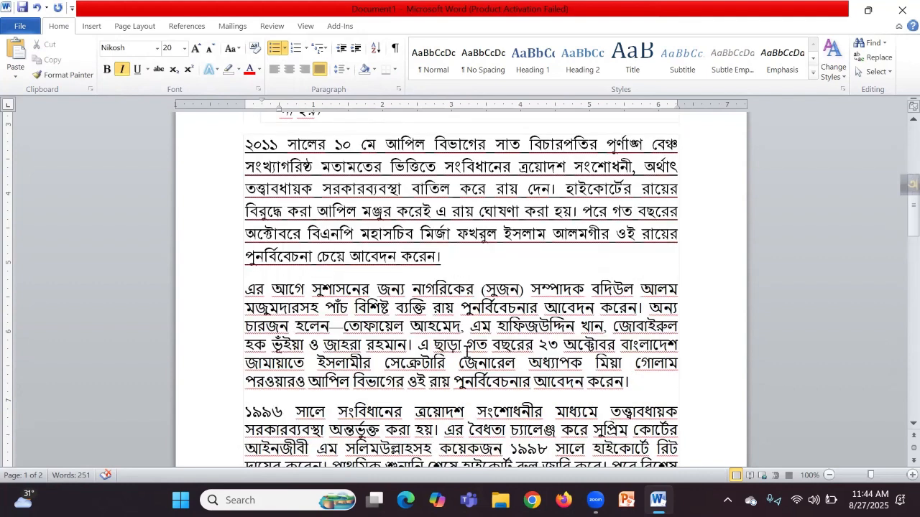
{"action": "left_click_drag", "start_coordinate": [640, 388], "coordinate": [251, 151]}
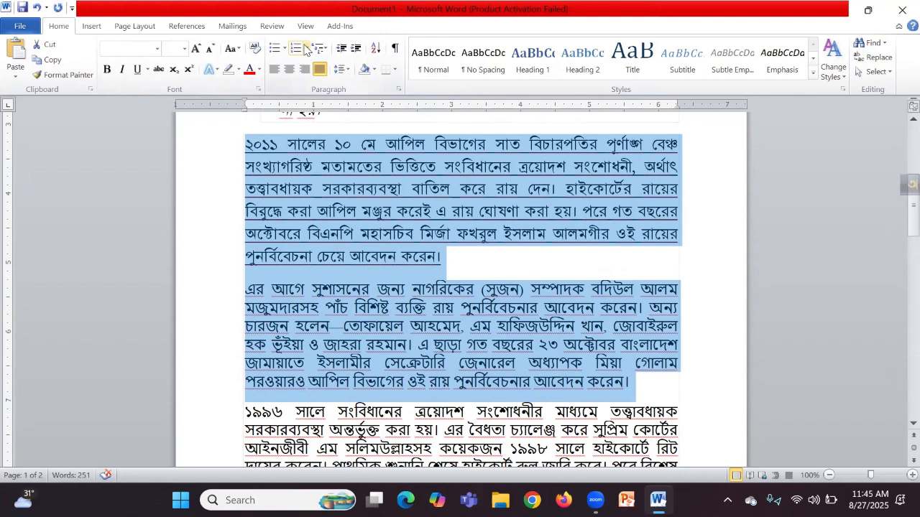
Step: Number the ২০১১ paragraph and the next one using the 1. 2. 3. format
{"action": "left_click", "coordinate": [306, 49]}
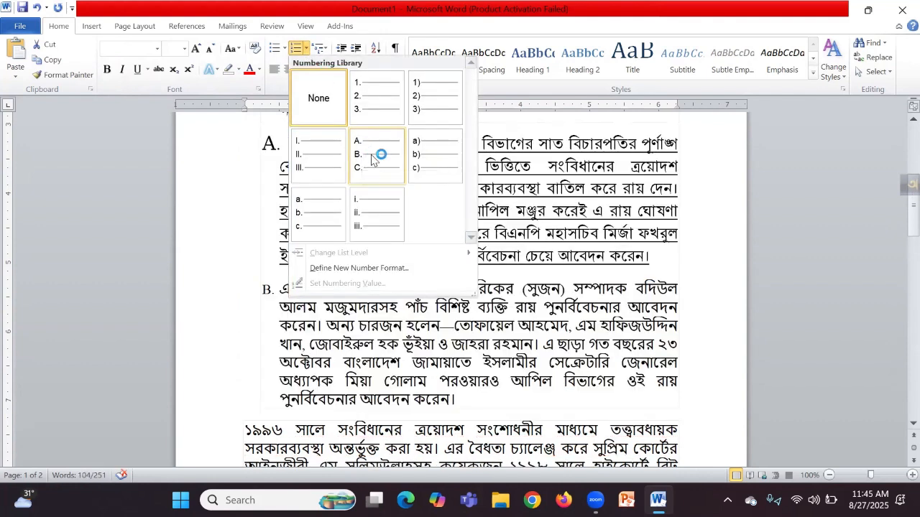
{"action": "left_click", "coordinate": [370, 100]}
{"action": "left_click", "coordinate": [281, 251]}
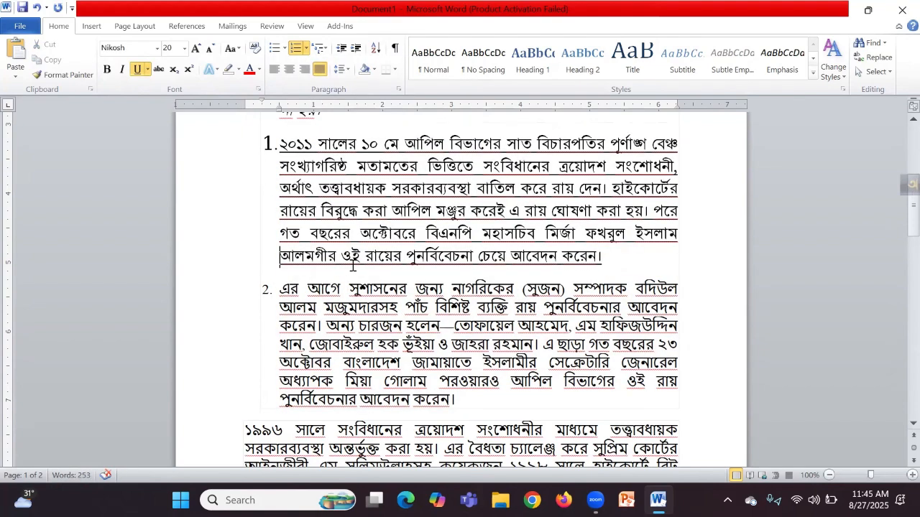
{"action": "scroll", "coordinate": [353, 266], "scroll_direction": "up", "scroll_amount": 8}
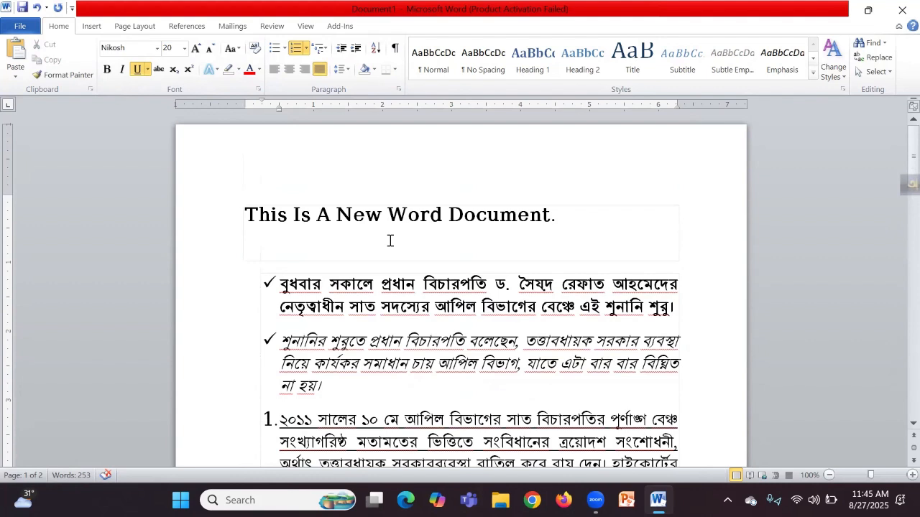
{"action": "scroll", "coordinate": [389, 234], "scroll_direction": "down", "scroll_amount": 2}
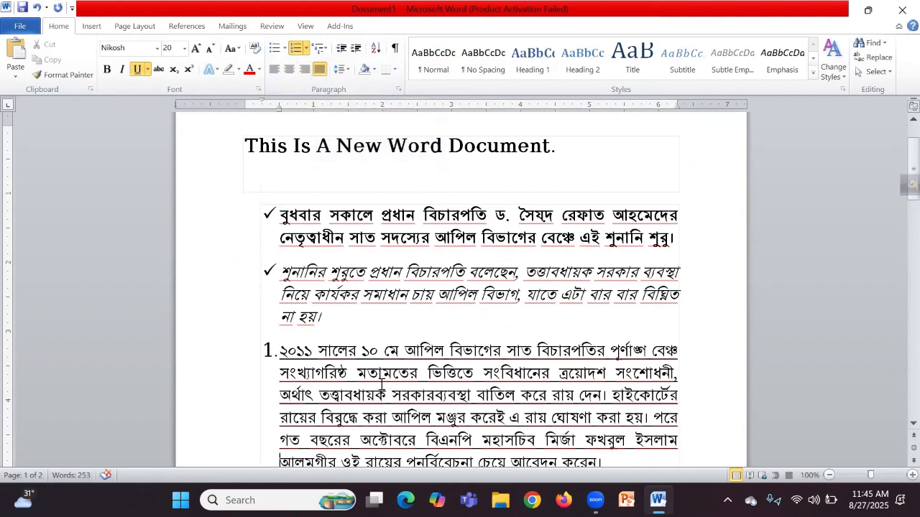
{"action": "scroll", "coordinate": [382, 385], "scroll_direction": "down", "scroll_amount": 2}
{"action": "left_click_drag", "start_coordinate": [341, 263], "coordinate": [284, 201]}
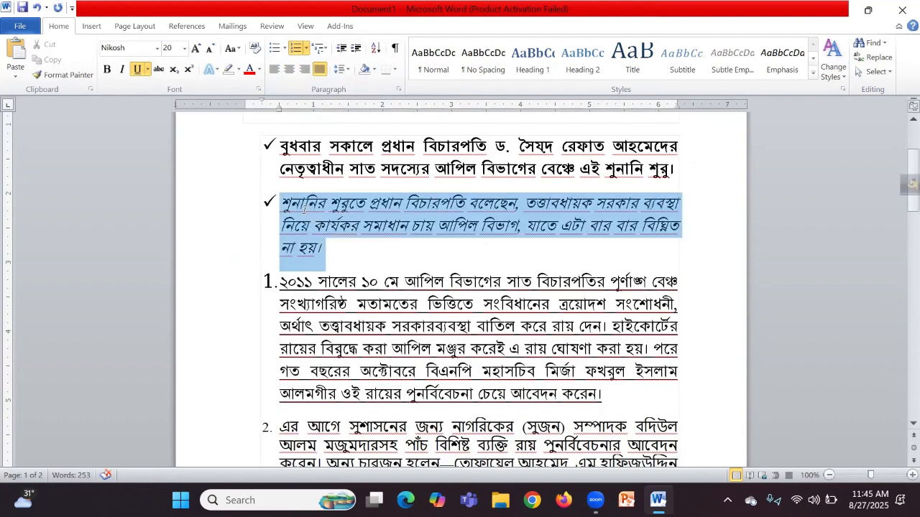
{"action": "left_click", "coordinate": [363, 256]}
{"action": "scroll", "coordinate": [363, 256], "scroll_direction": "down", "scroll_amount": 9}
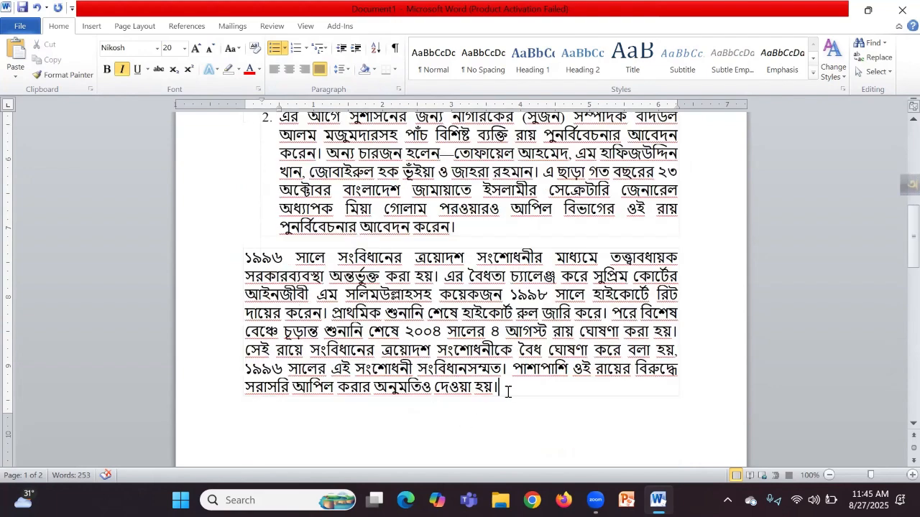
{"action": "left_click_drag", "start_coordinate": [507, 392], "coordinate": [246, 256]}
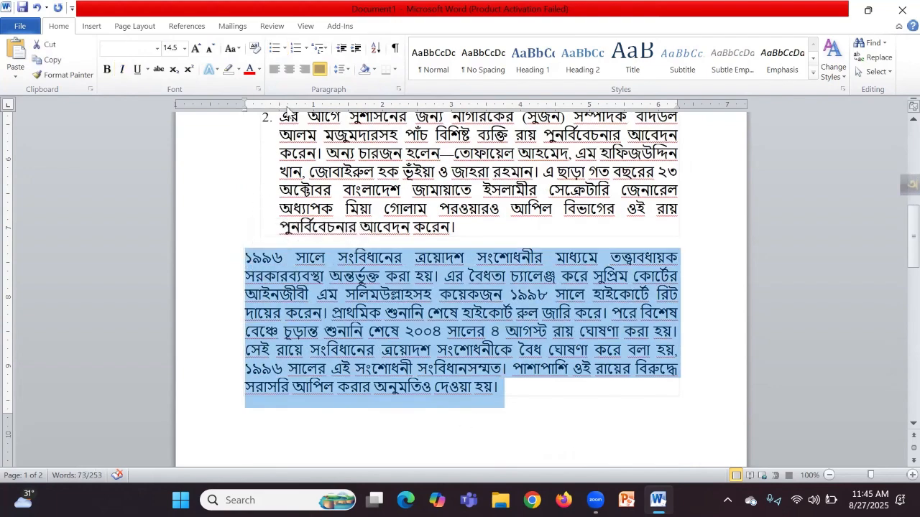
{"action": "left_click", "coordinate": [274, 69]}
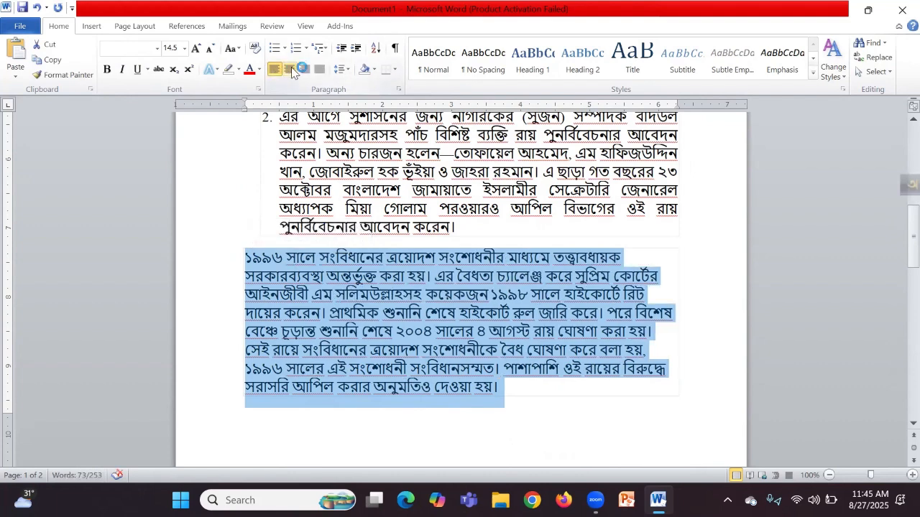
{"action": "left_click", "coordinate": [289, 70]}
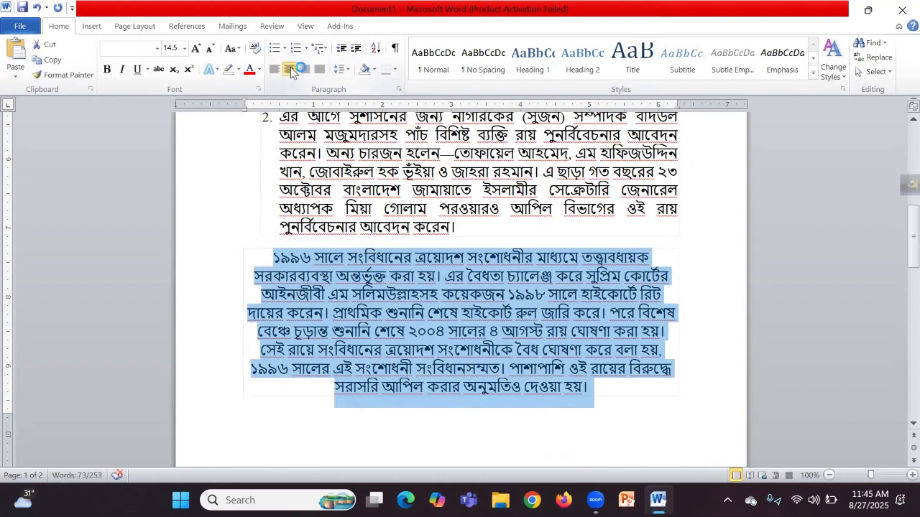
{"action": "left_click", "coordinate": [305, 70]}
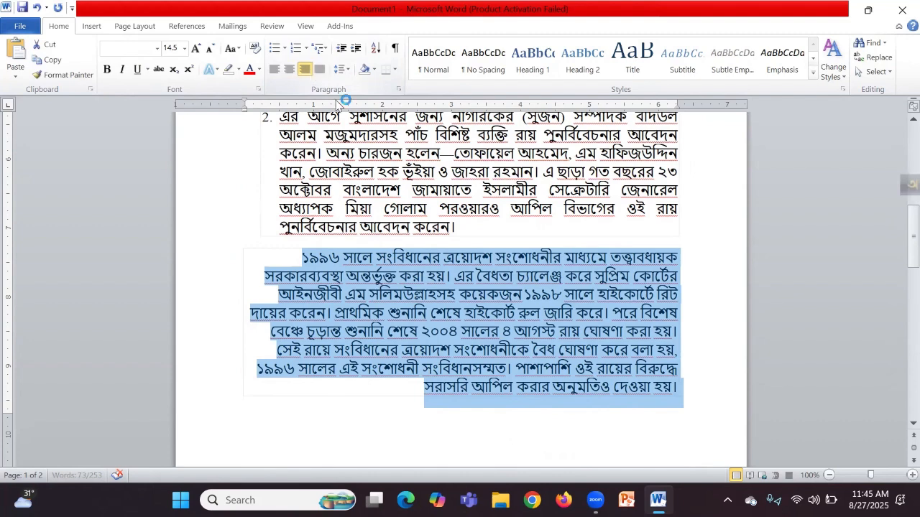
{"action": "left_click", "coordinate": [464, 331]}
{"action": "left_click_drag", "start_coordinate": [676, 388], "coordinate": [273, 257]}
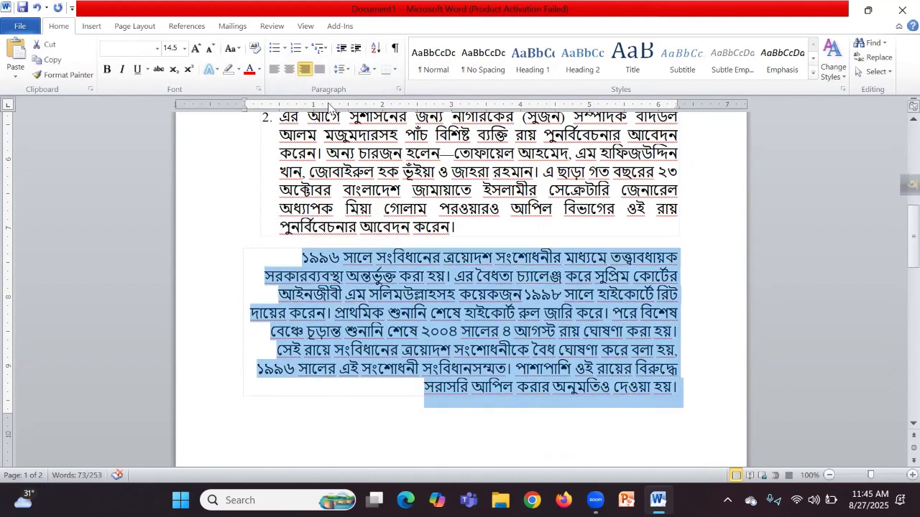
{"action": "left_click", "coordinate": [320, 69]}
{"action": "left_click", "coordinate": [477, 338]}
{"action": "scroll", "coordinate": [476, 337], "scroll_direction": "up", "scroll_amount": 10}
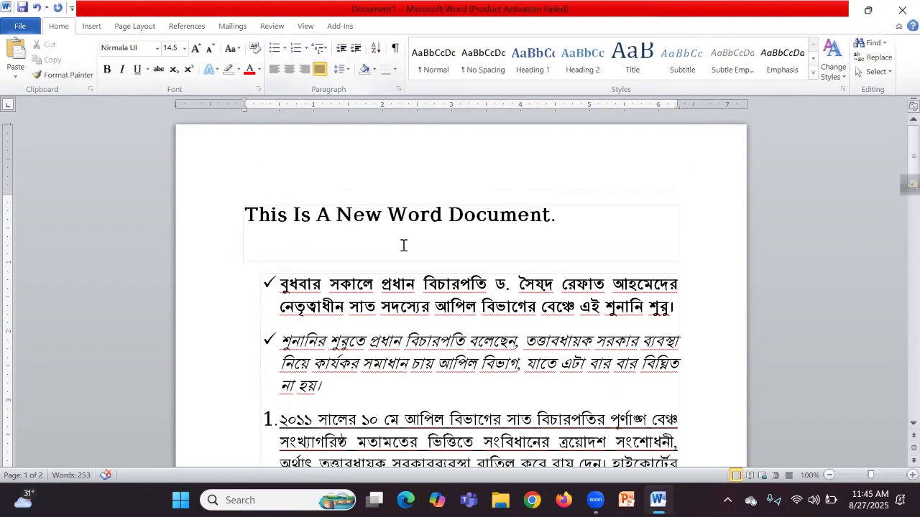
{"action": "scroll", "coordinate": [403, 245], "scroll_direction": "down", "scroll_amount": 3}
{"action": "scroll", "coordinate": [403, 243], "scroll_direction": "down", "scroll_amount": 5}
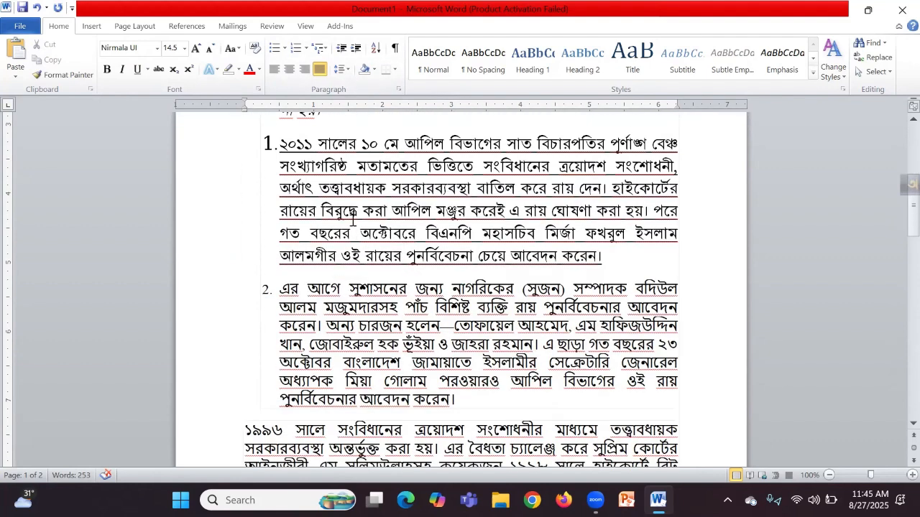
{"action": "left_click", "coordinate": [357, 211]}
{"action": "left_click", "coordinate": [346, 326]}
{"action": "left_click", "coordinate": [353, 279]}
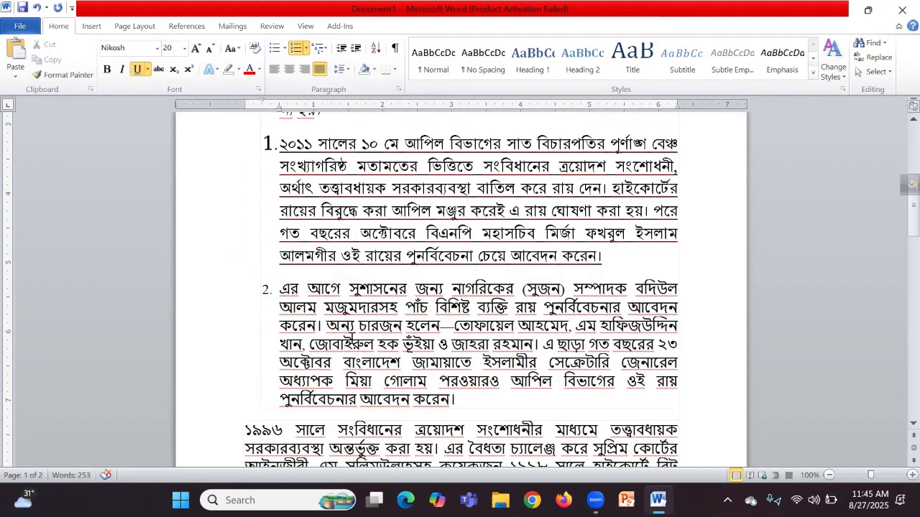
{"action": "scroll", "coordinate": [352, 342], "scroll_direction": "down", "scroll_amount": 2}
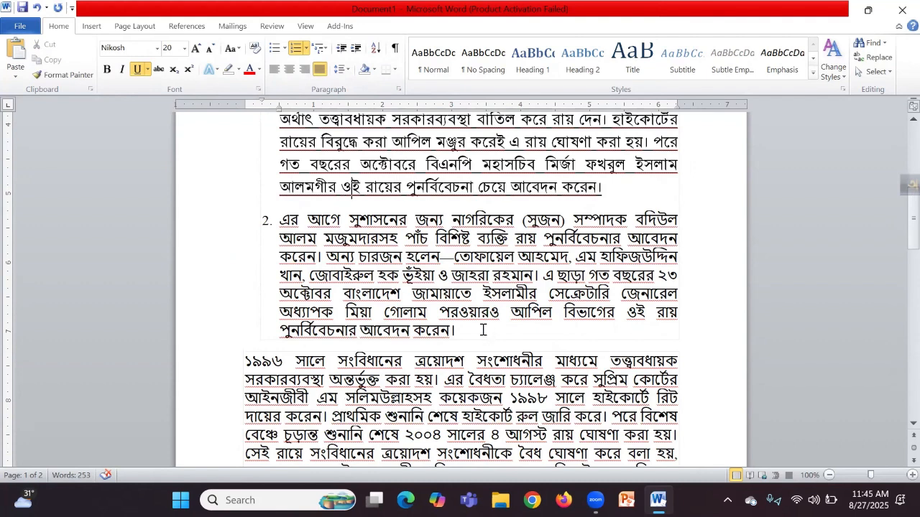
{"action": "scroll", "coordinate": [482, 330], "scroll_direction": "up", "scroll_amount": 3}
{"action": "left_click_drag", "start_coordinate": [474, 438], "coordinate": [280, 178]}
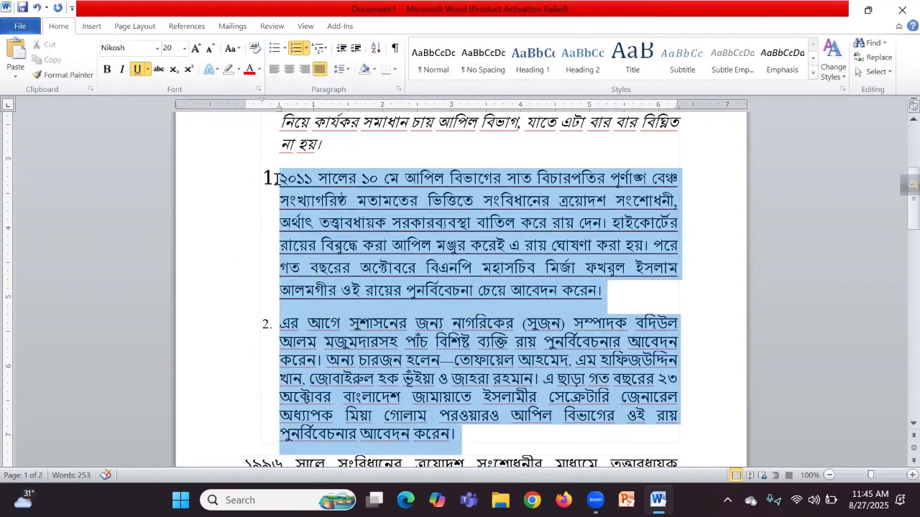
{"action": "left_click", "coordinate": [348, 73]}
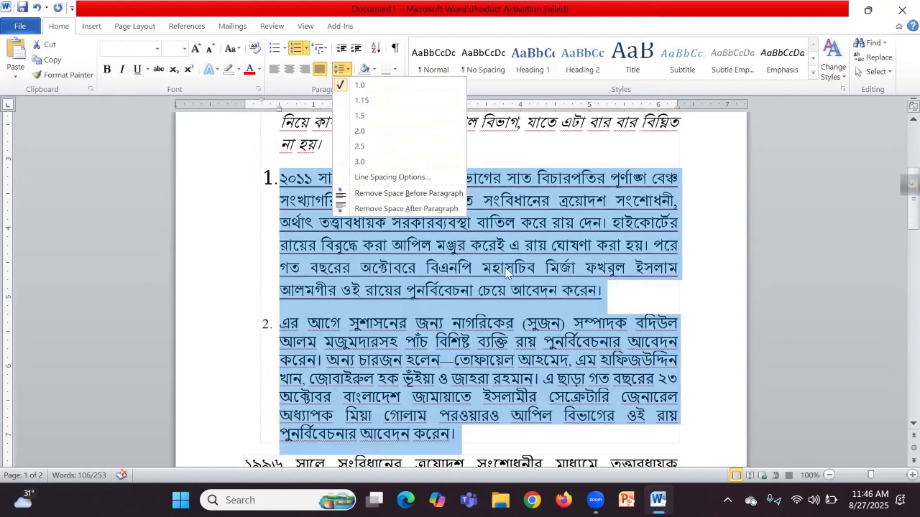
{"action": "left_click", "coordinate": [524, 282]}
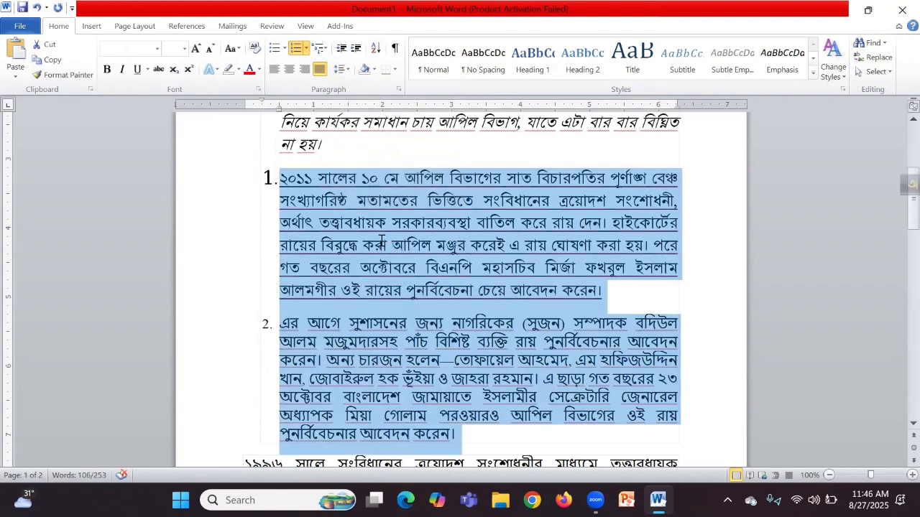
{"action": "left_click", "coordinate": [382, 245]}
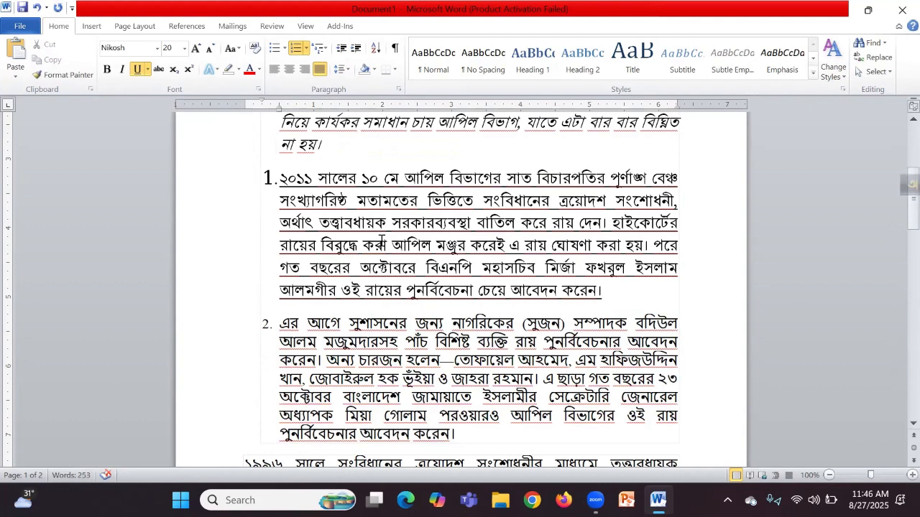
{"action": "scroll", "coordinate": [367, 178], "scroll_direction": "up", "scroll_amount": 2}
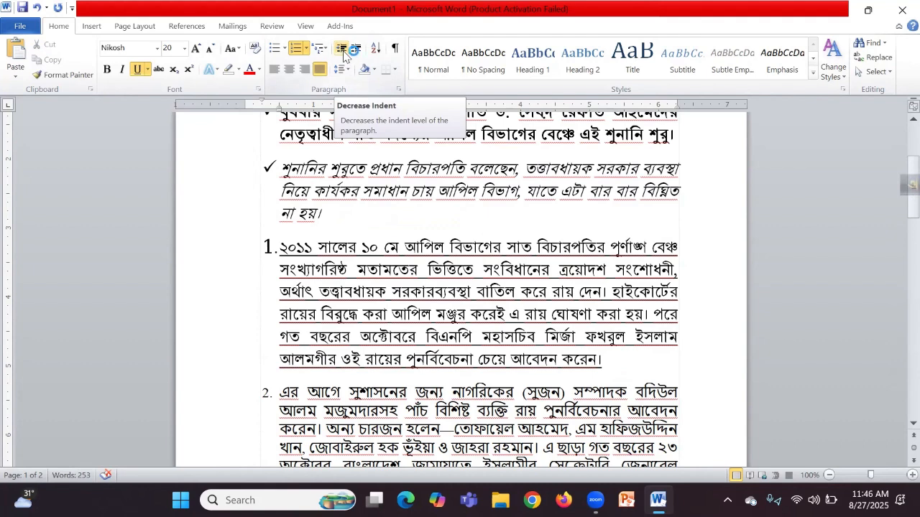
{"action": "scroll", "coordinate": [380, 225], "scroll_direction": "up", "scroll_amount": 4}
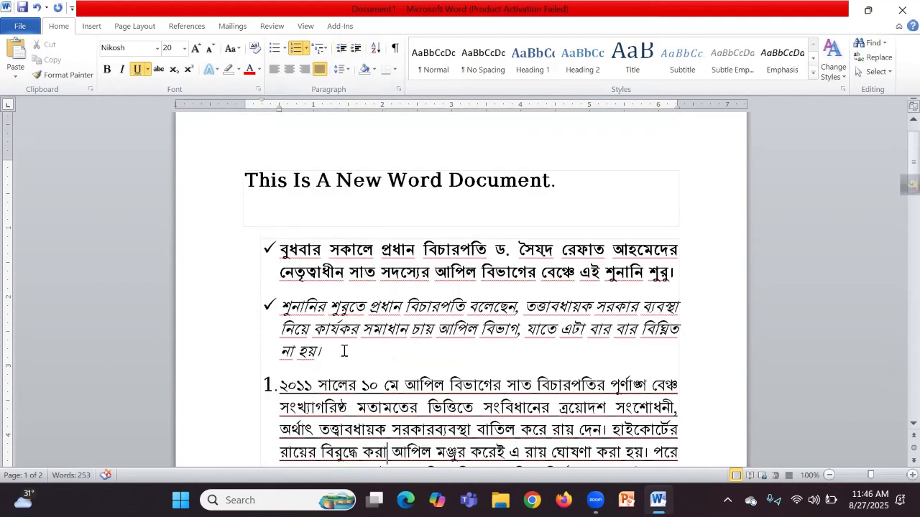
Step: Increase and then decrease the indent of both check-mark bullet paragraphs, moving them left
{"action": "left_click_drag", "start_coordinate": [343, 351], "coordinate": [273, 248]}
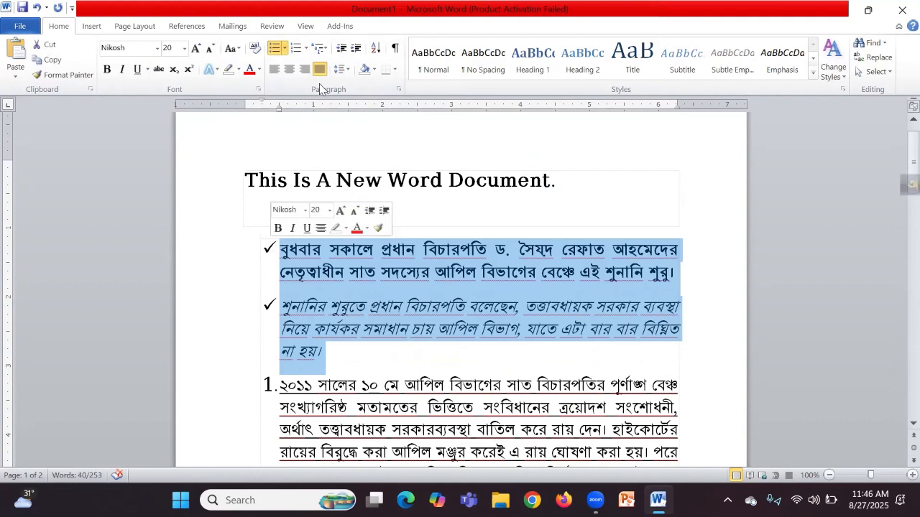
{"action": "left_click", "coordinate": [356, 48]}
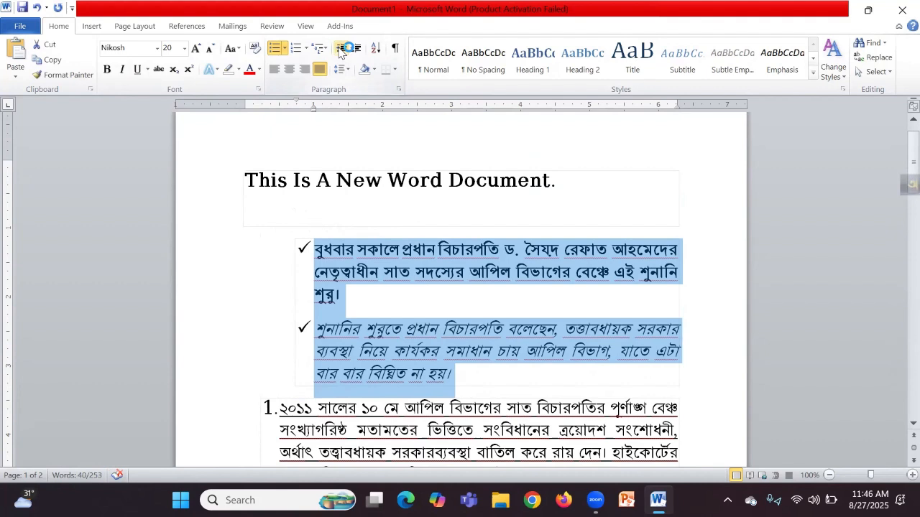
{"action": "left_click", "coordinate": [342, 48]}
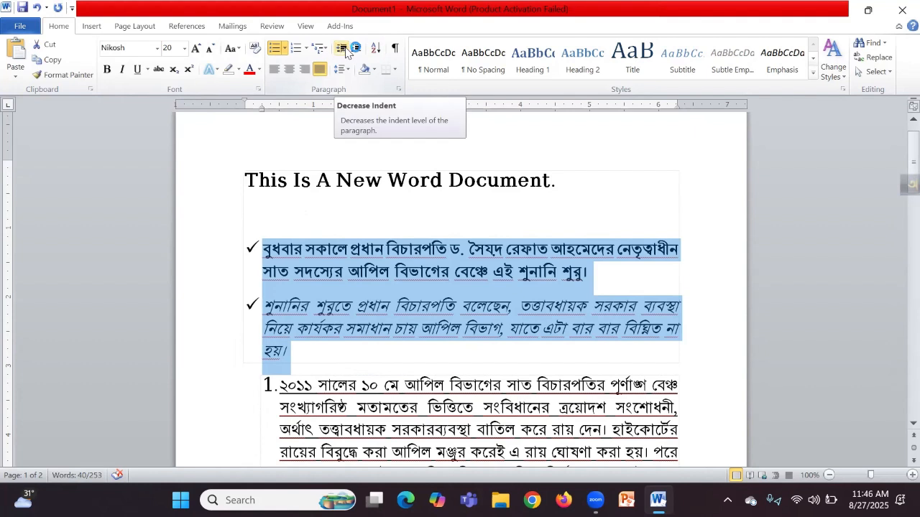
{"action": "left_click", "coordinate": [356, 304]}
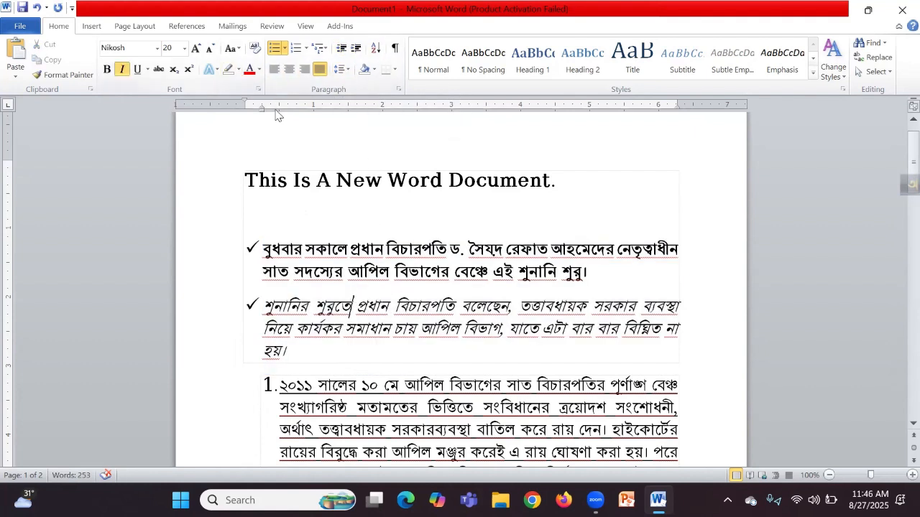
Step: Colour the whole italic bullet paragraph green
{"action": "triple_click", "coordinate": [287, 352]}
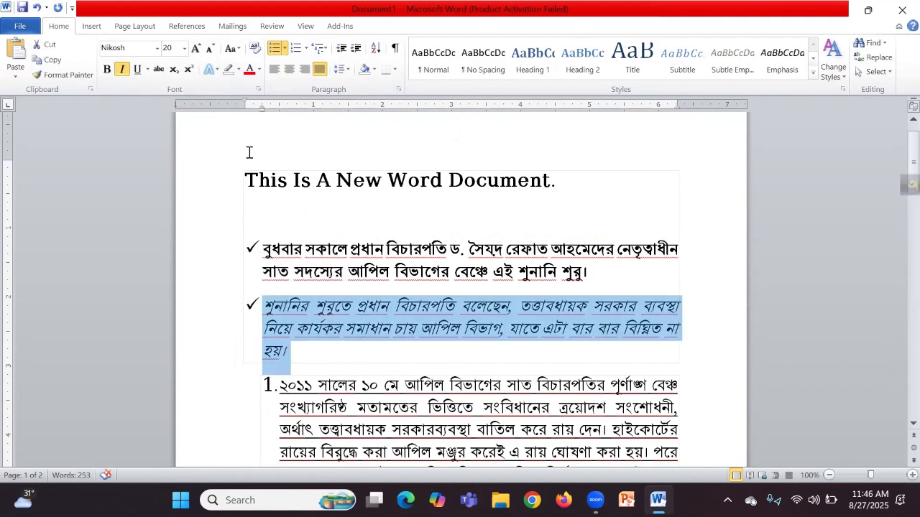
{"action": "left_click", "coordinate": [259, 70]}
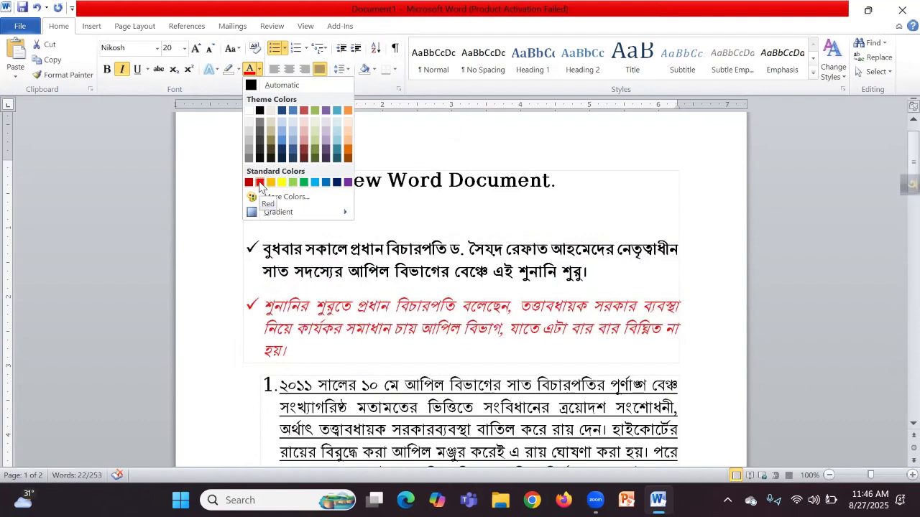
{"action": "left_click", "coordinate": [303, 183]}
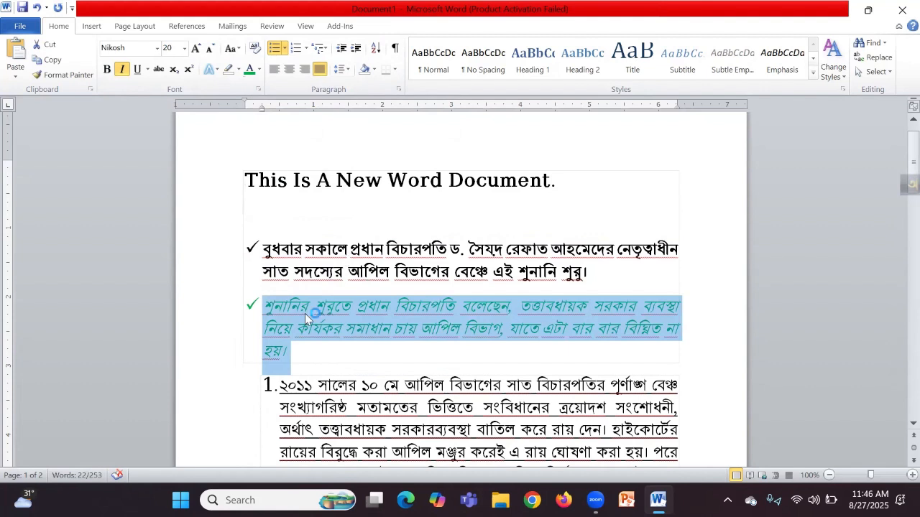
Step: Leave the green paragraph without a highlight or text effect, with the caret at its end
{"action": "left_click", "coordinate": [238, 69]}
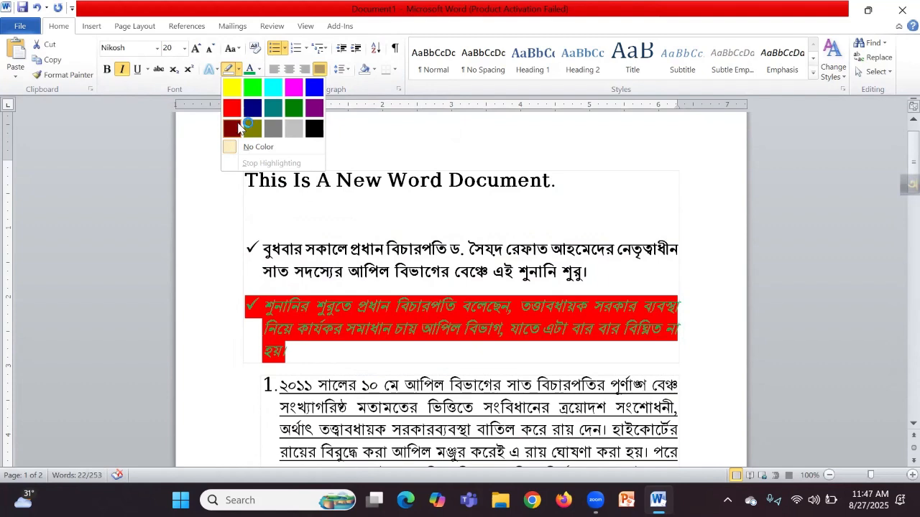
{"action": "left_click", "coordinate": [215, 70]}
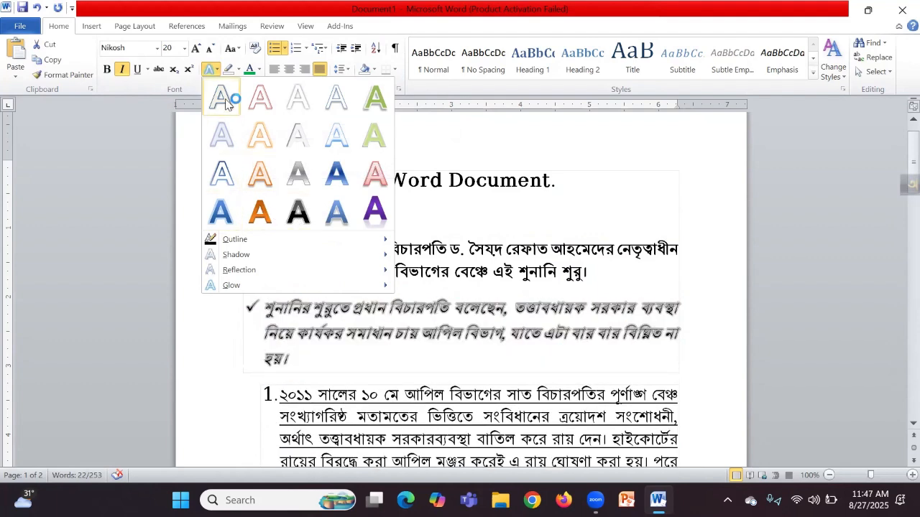
{"action": "left_click", "coordinate": [399, 339]}
{"action": "left_click", "coordinate": [346, 332]}
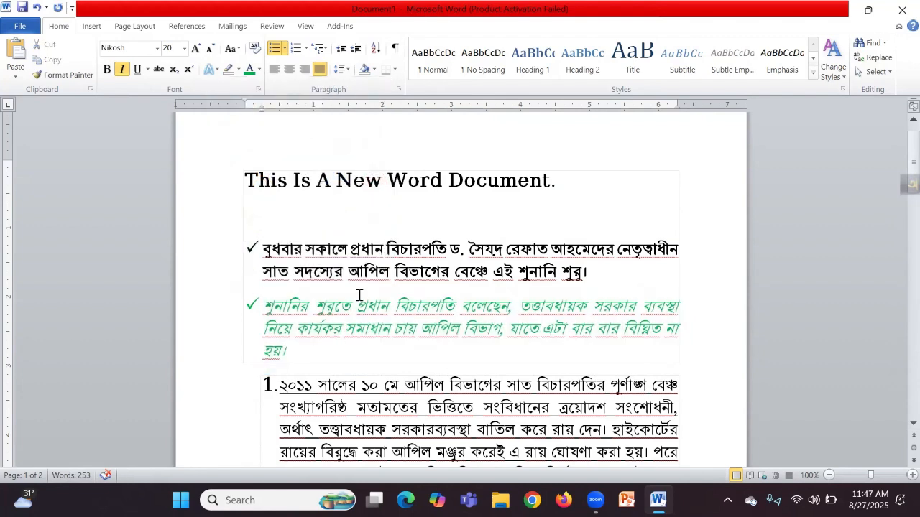
{"action": "left_click", "coordinate": [317, 360]}
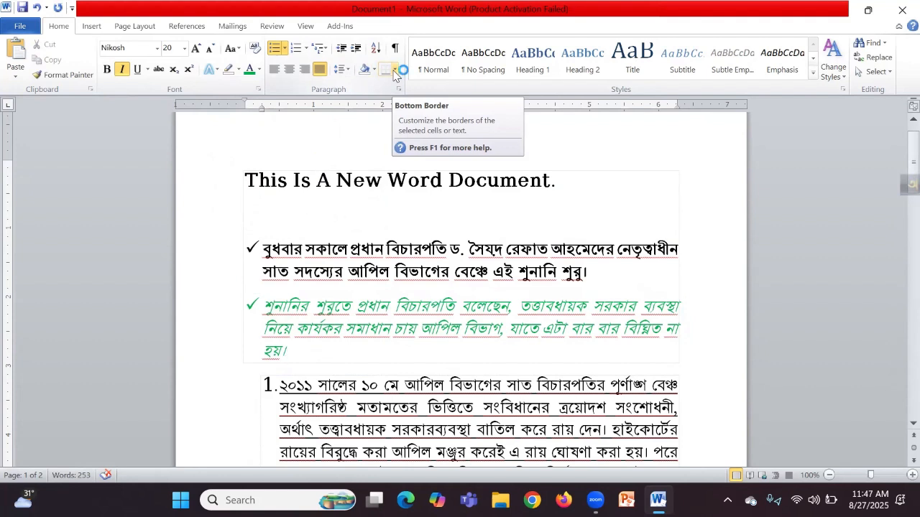
Step: Search for ২০১১ in the Navigation pane and go to the second match on page 2
{"action": "left_click", "coordinate": [874, 44]}
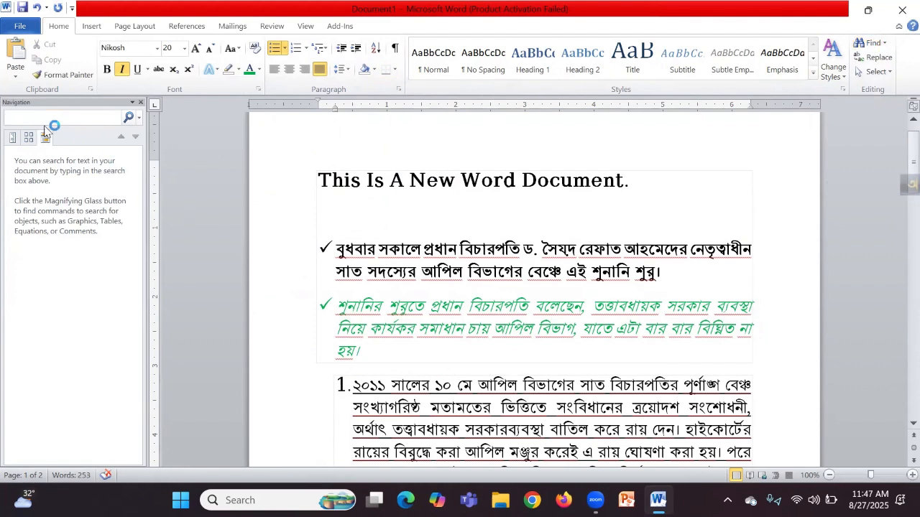
{"action": "left_click_drag", "start_coordinate": [385, 388], "coordinate": [352, 388]}
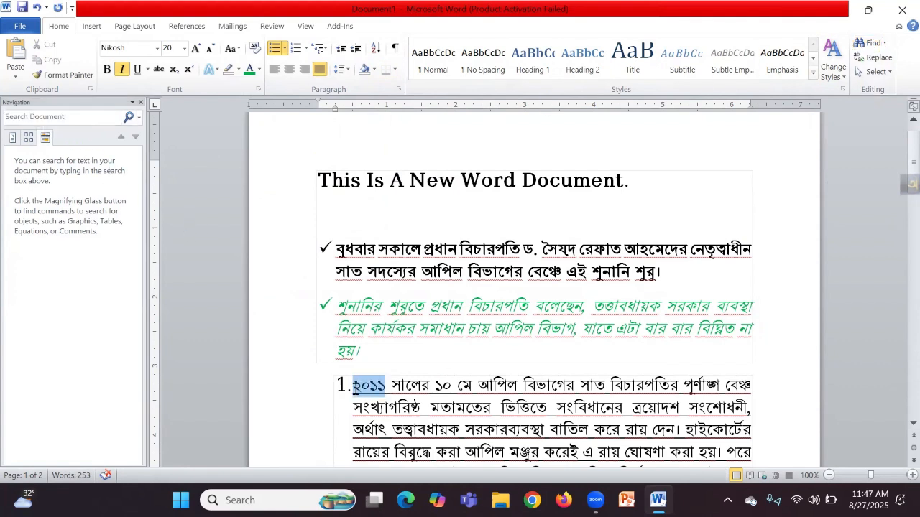
{"action": "left_click", "coordinate": [82, 116]}
{"action": "type", "text": "2"}
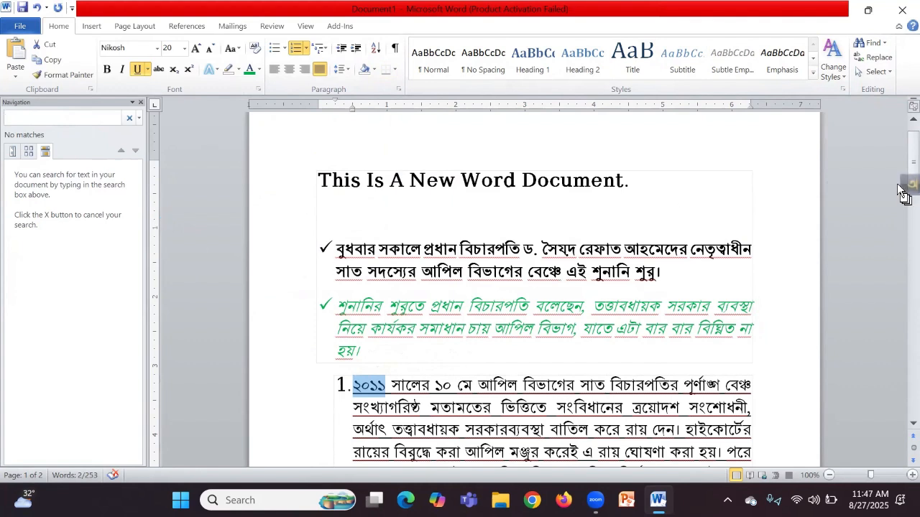
{"action": "left_click", "coordinate": [70, 115]}
{"action": "type", "text": "২০১১"}
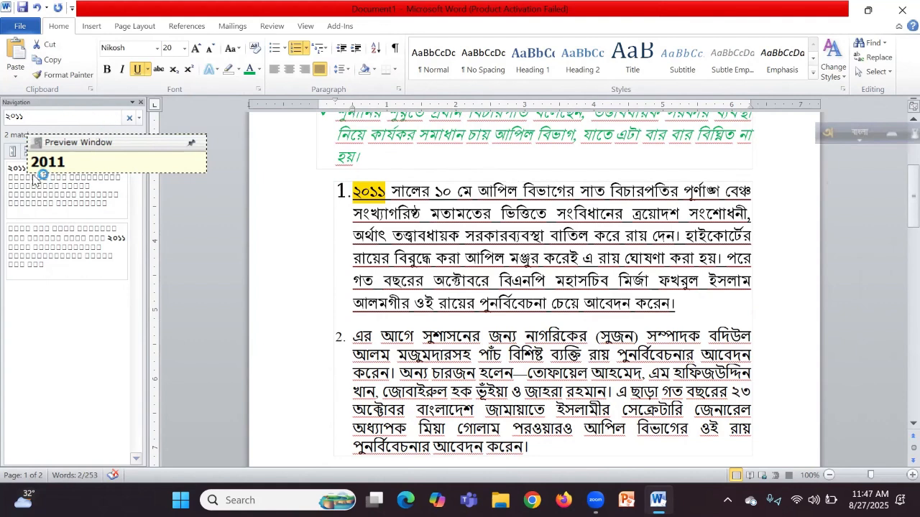
{"action": "left_click", "coordinate": [56, 237]}
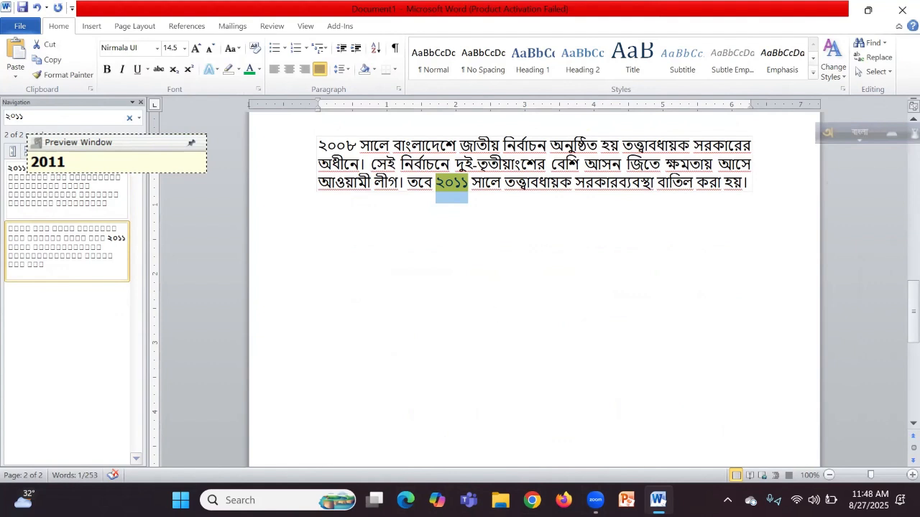
{"action": "mouse_move", "coordinate": [374, 500]}
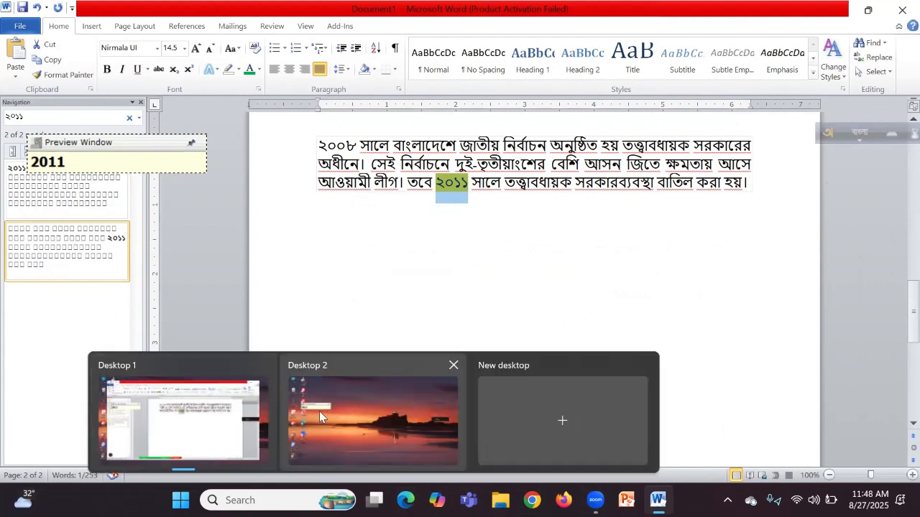
{"action": "left_click", "coordinate": [439, 462]}
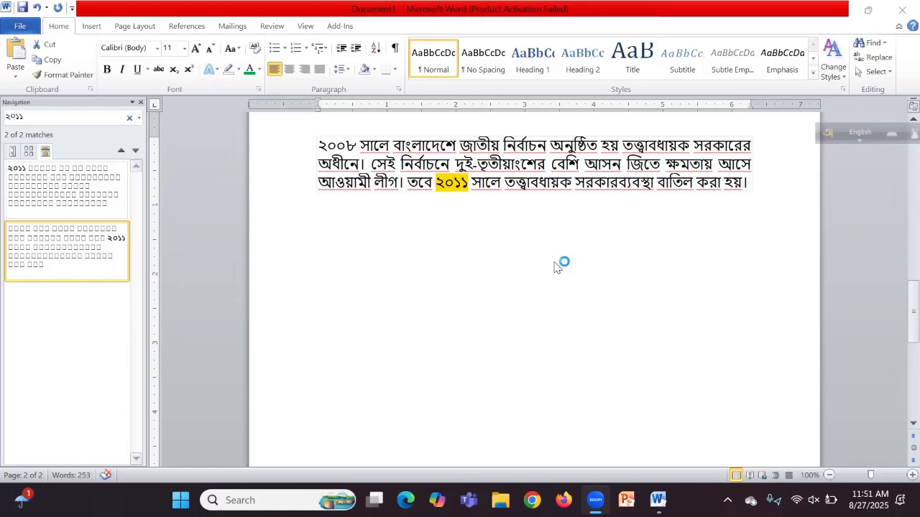
Step: Replace All ২০১১ with ২০১২ using Bangla input, confirming 2 replacements
{"action": "left_click", "coordinate": [878, 60]}
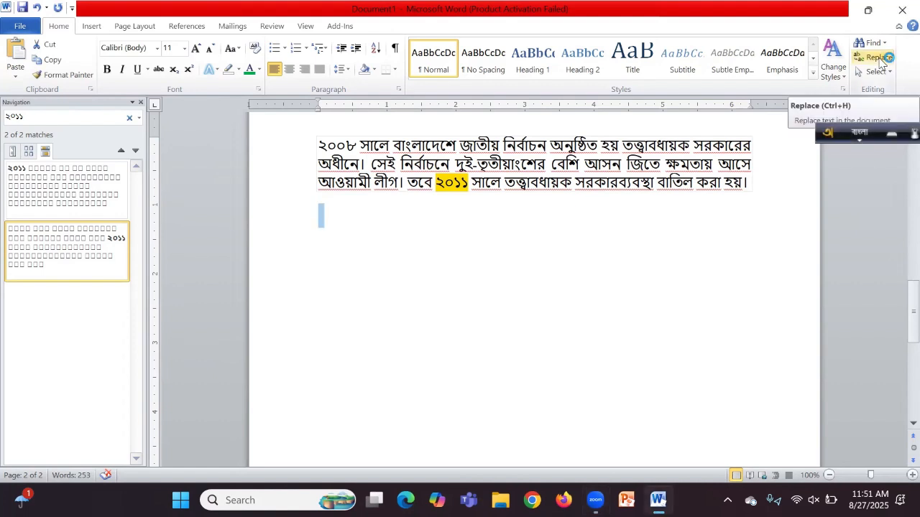
{"action": "left_click", "coordinate": [880, 59]}
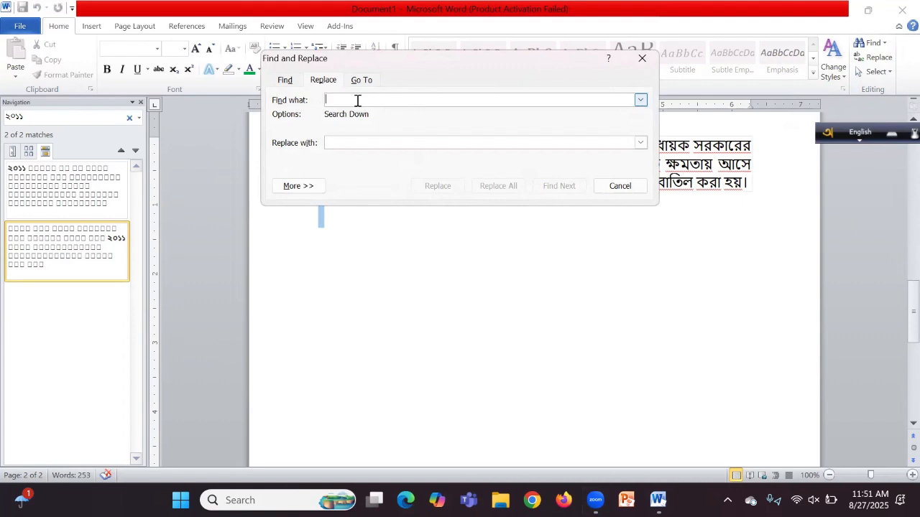
{"action": "type", "text": "2"}
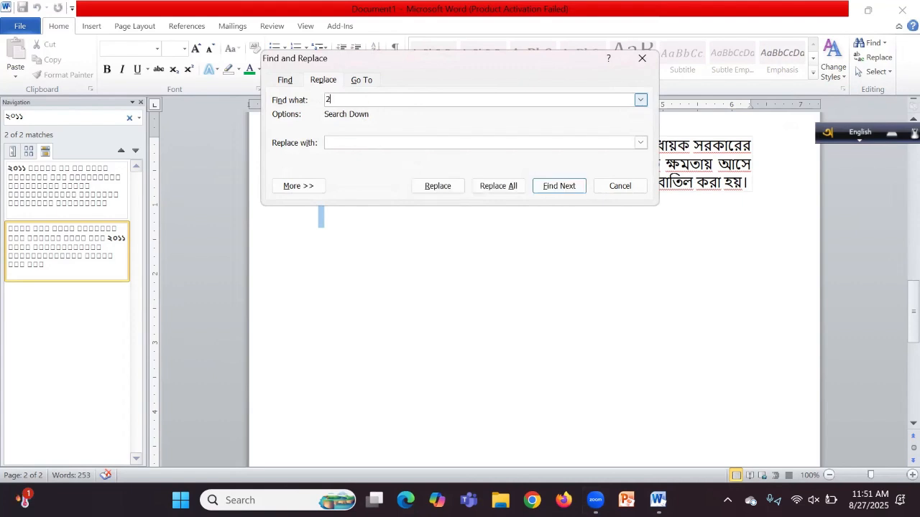
{"action": "type", "text": "011"}
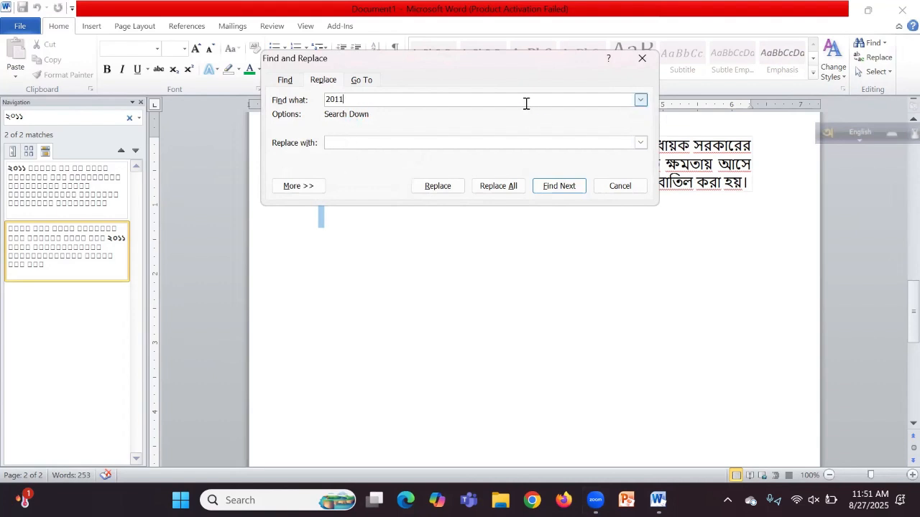
{"action": "key", "text": "BackSpace"}
{"action": "key", "text": "BackSpace"}
{"action": "key", "text": "BackSpace"}
{"action": "key", "text": "BackSpace"}
{"action": "key", "text": "F12"}
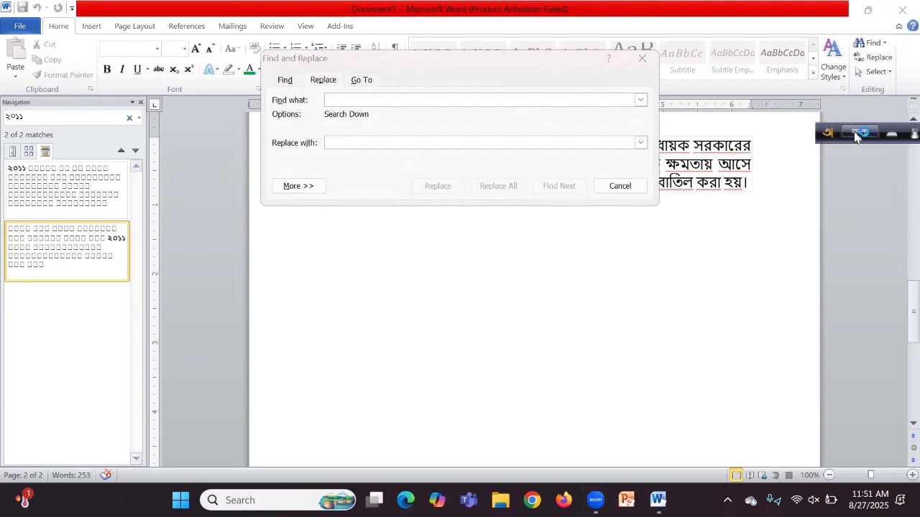
{"action": "left_click", "coordinate": [418, 99]}
{"action": "type", "text": "201"}
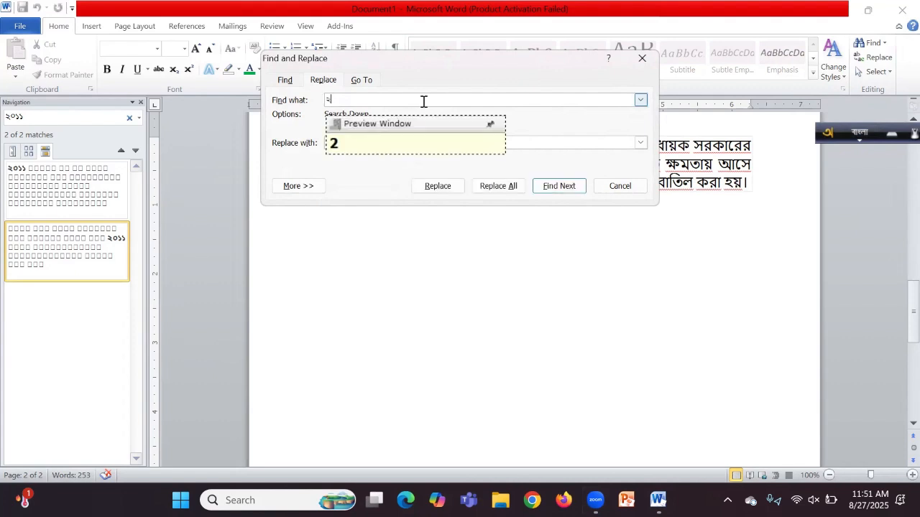
{"action": "type", "text": "1"}
{"action": "left_click", "coordinate": [332, 140]}
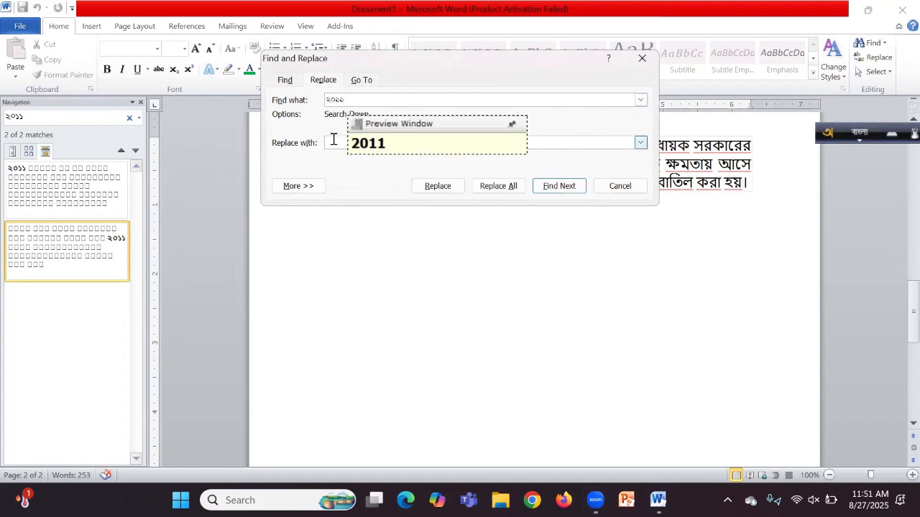
{"action": "type", "text": "2012"}
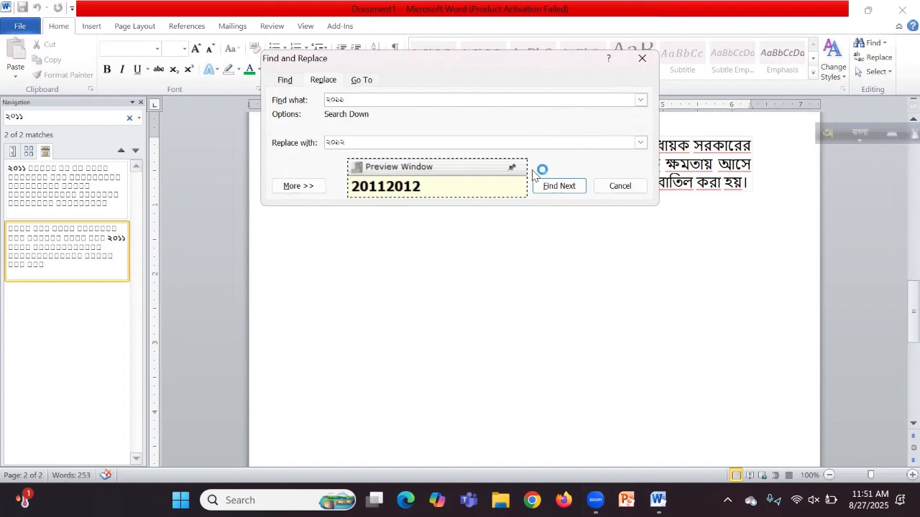
{"action": "left_click", "coordinate": [500, 189]}
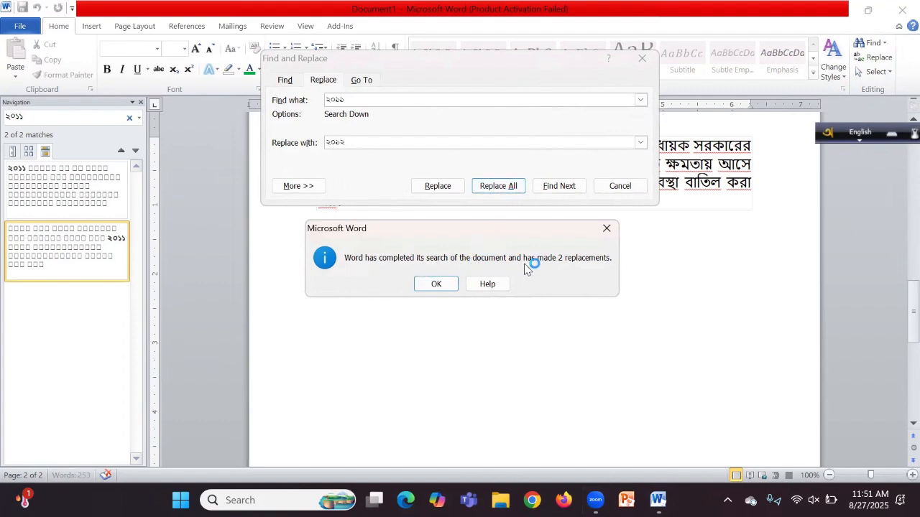
{"action": "left_click", "coordinate": [437, 283]}
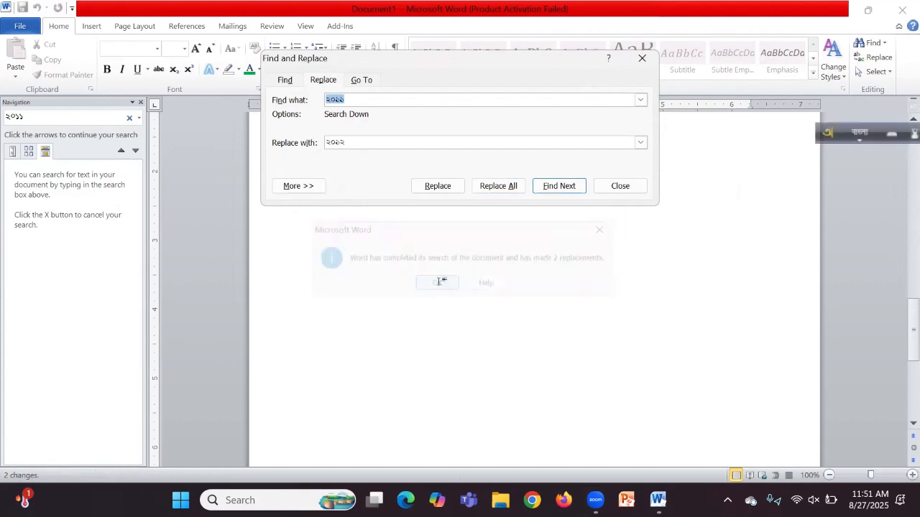
Step: Search for ২০১২ to confirm ২০১১ is gone and ২০১২ is found
{"action": "left_click", "coordinate": [47, 117]}
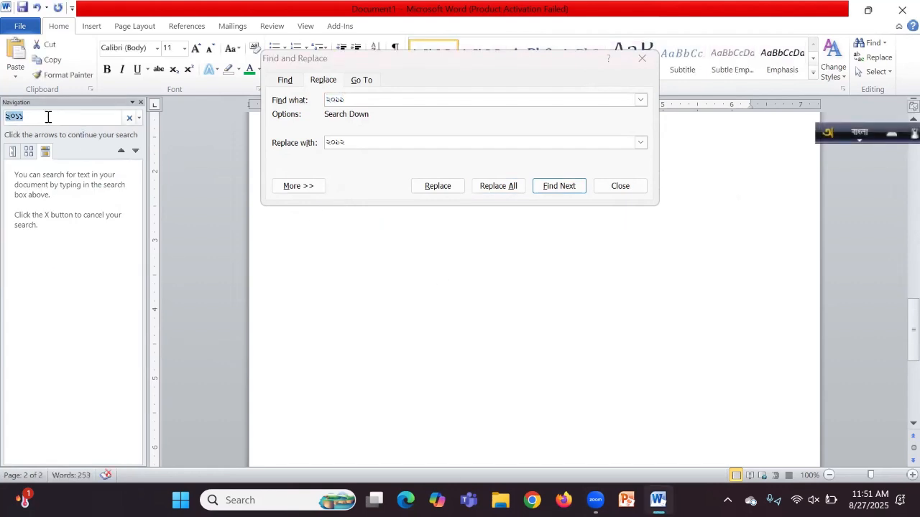
{"action": "left_click", "coordinate": [61, 116]}
{"action": "key", "text": "Return"}
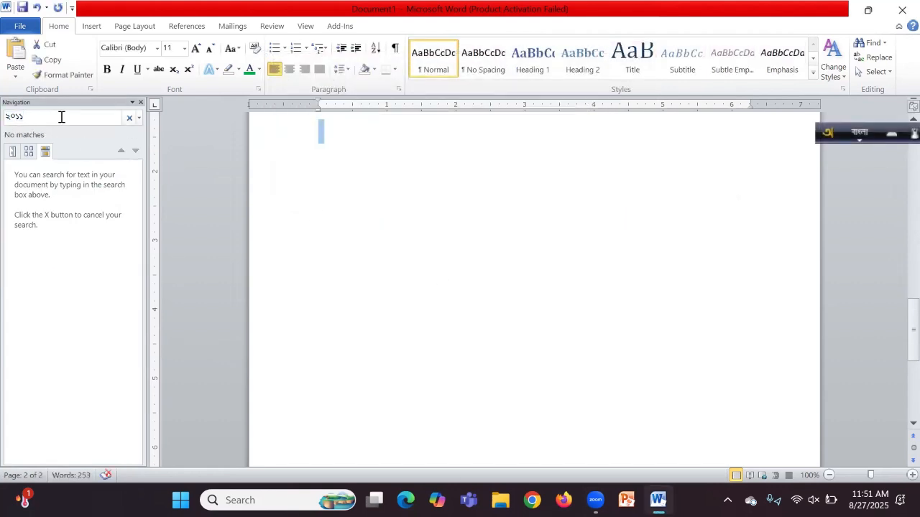
{"action": "key", "text": "BackSpace"}
{"action": "type", "text": "২"}
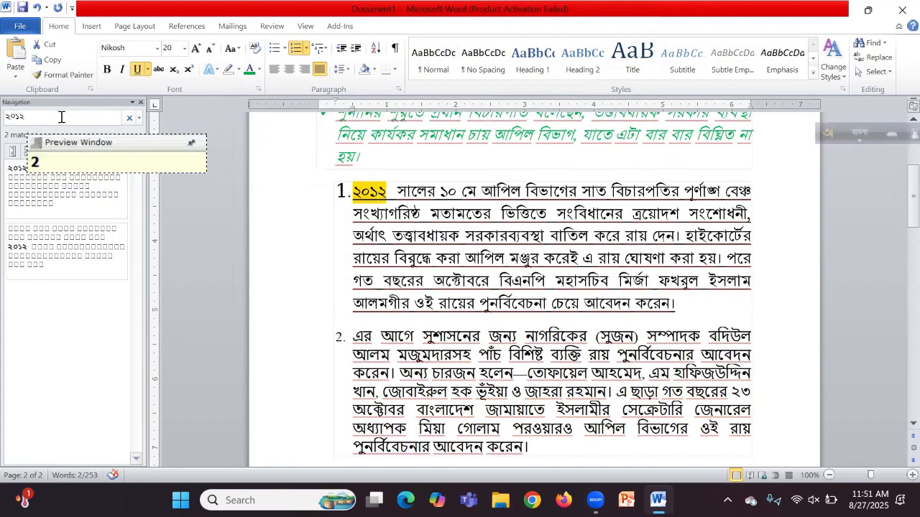
{"action": "key", "text": "Return"}
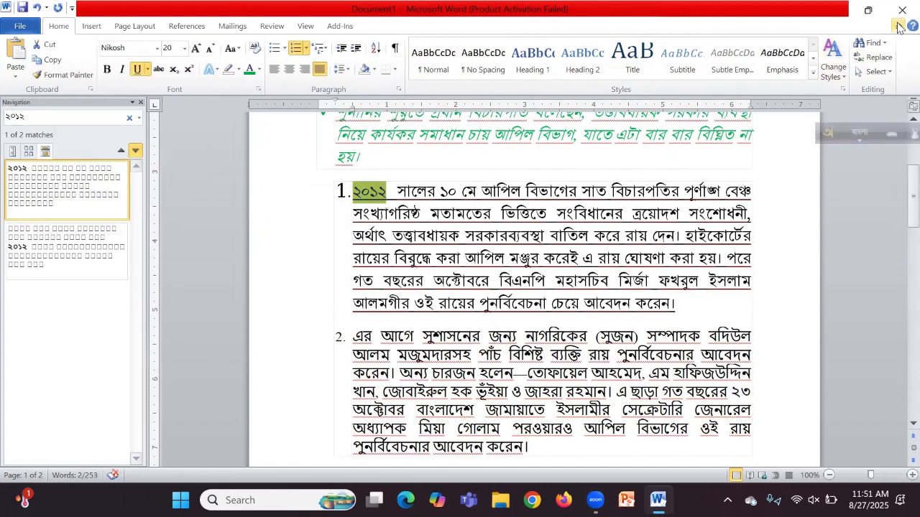
Step: Select all the document text with Select > Select All, then deselect it
{"action": "left_click", "coordinate": [886, 59]}
{"action": "left_click", "coordinate": [879, 71]}
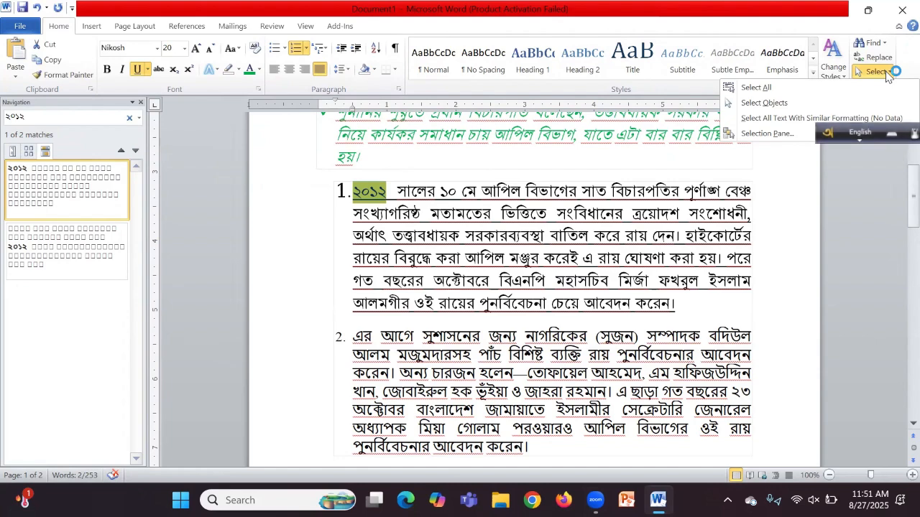
{"action": "left_click", "coordinate": [769, 87]}
{"action": "left_click", "coordinate": [769, 88]}
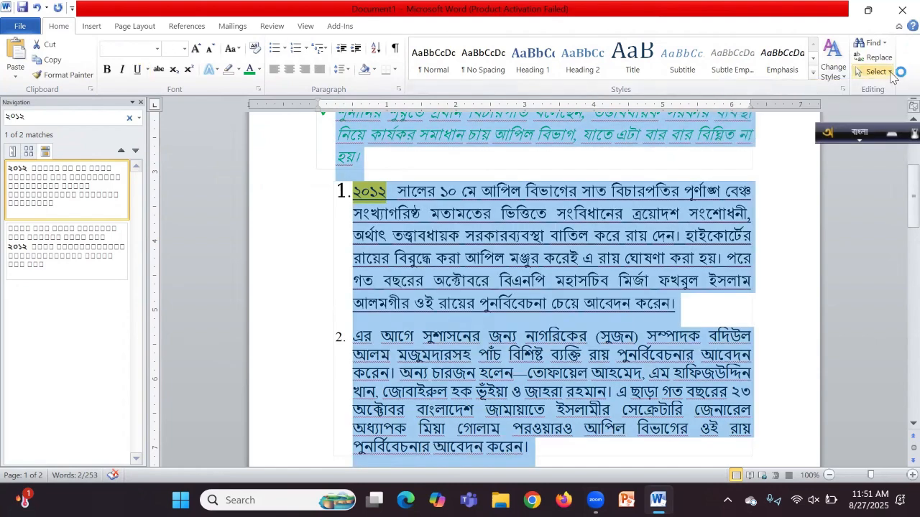
{"action": "left_click", "coordinate": [876, 71]}
{"action": "left_click", "coordinate": [761, 88]}
{"action": "left_click", "coordinate": [512, 236]}
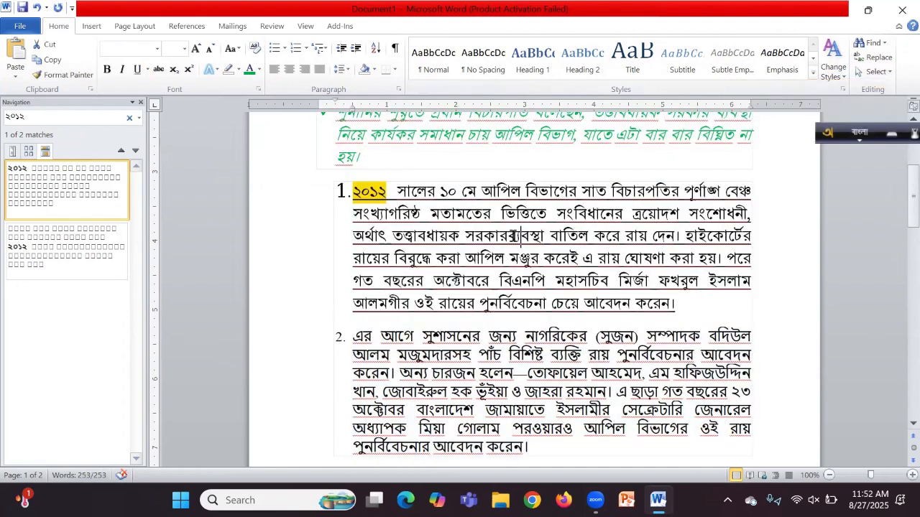
Step: Add an empty line between the English title and the check-mark bulleted paragraphs
{"action": "scroll", "coordinate": [513, 235], "scroll_direction": "up", "scroll_amount": 3}
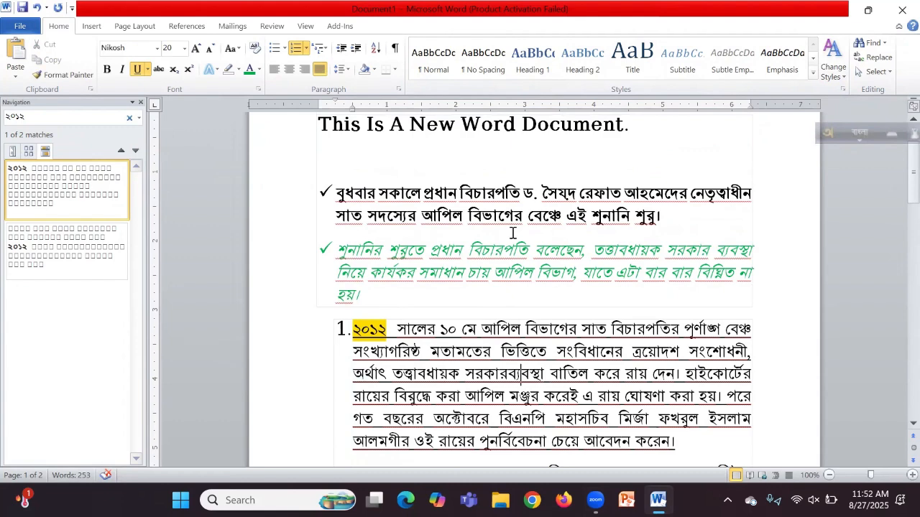
{"action": "left_click", "coordinate": [92, 26]}
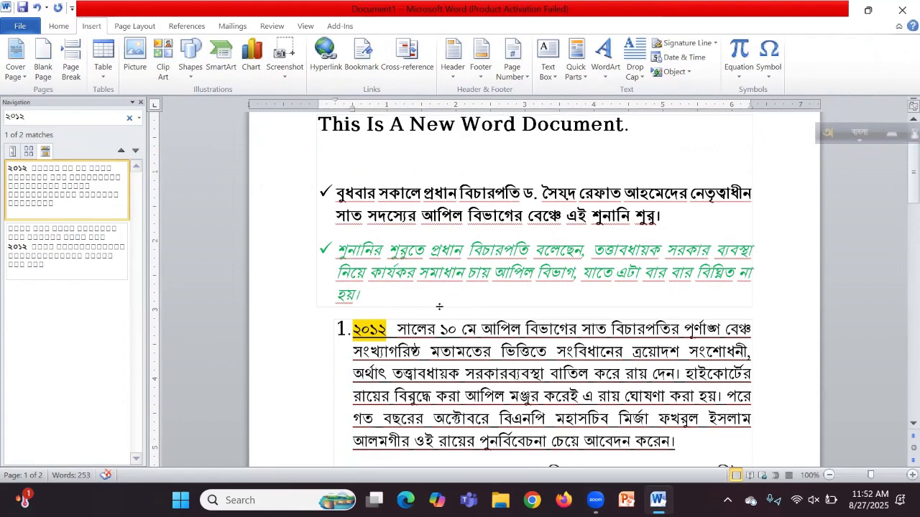
{"action": "scroll", "coordinate": [440, 306], "scroll_direction": "up", "scroll_amount": 2}
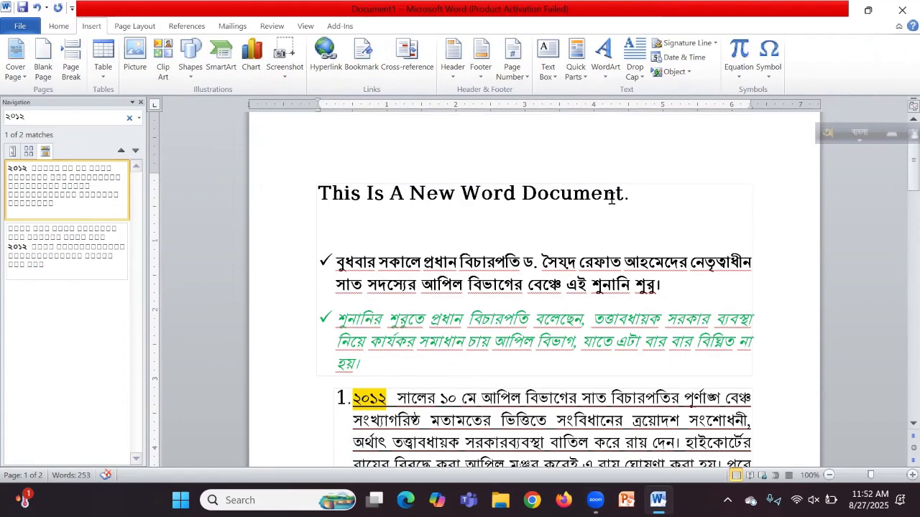
{"action": "key", "text": "Return"}
{"action": "key", "text": "Return"}
{"action": "key", "text": "Return"}
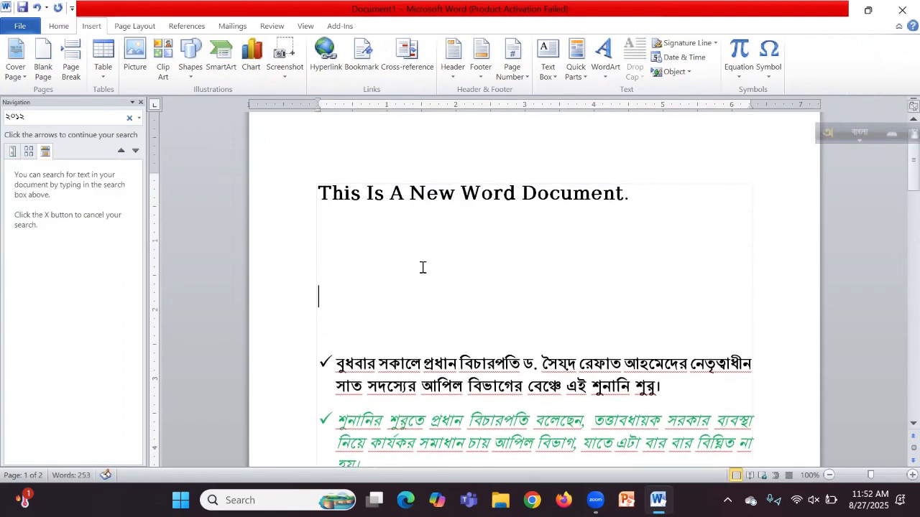
Step: Insert a 3-column by 4-row table on the first empty line below the title
{"action": "left_click", "coordinate": [421, 266]}
{"action": "left_click", "coordinate": [105, 71]}
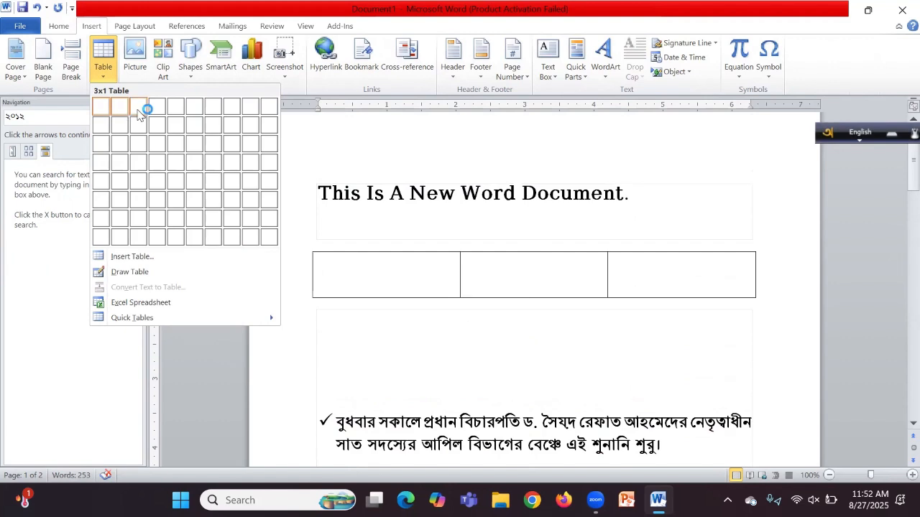
{"action": "left_click", "coordinate": [140, 163]}
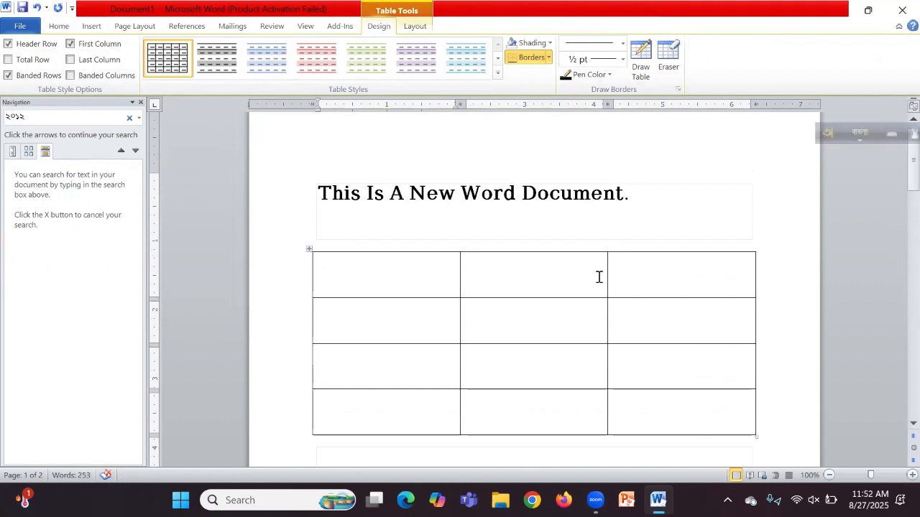
Step: Type the Bengali headers ক্রমিক নং, বিষয় and মন্তব্য into the first row
{"action": "type", "text": "ke"}
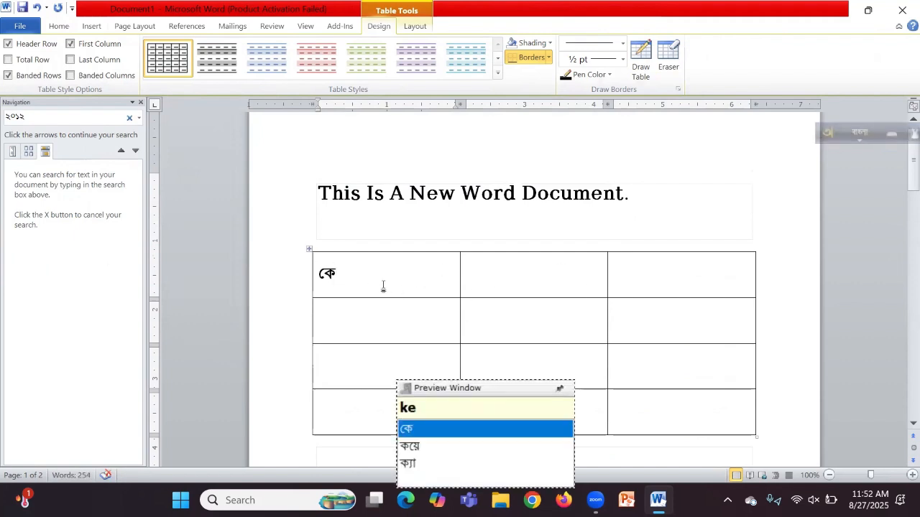
{"action": "key", "text": "BackSpace"}
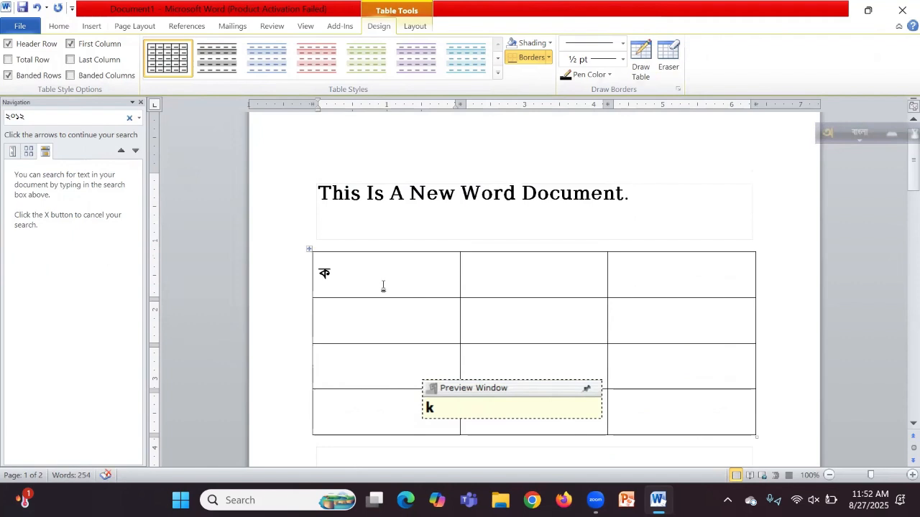
{"action": "type", "text": "romik"}
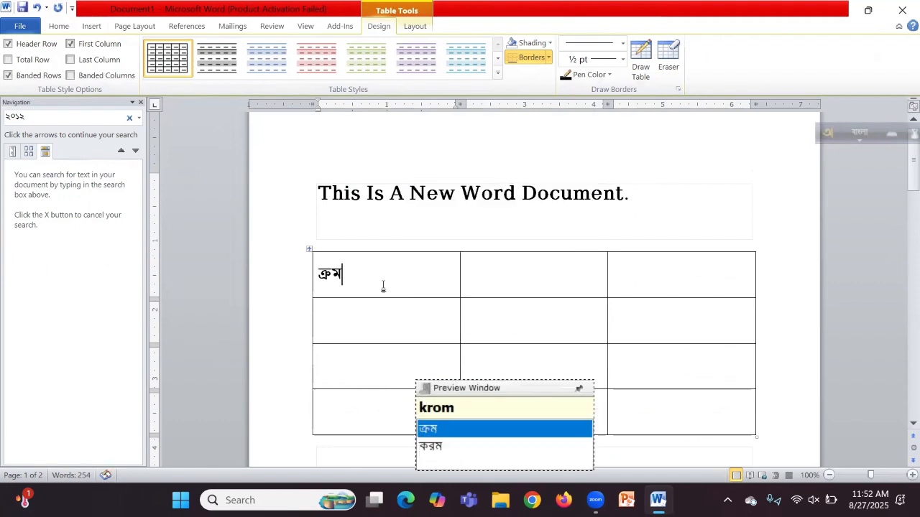
{"action": "type", "text": " nong"}
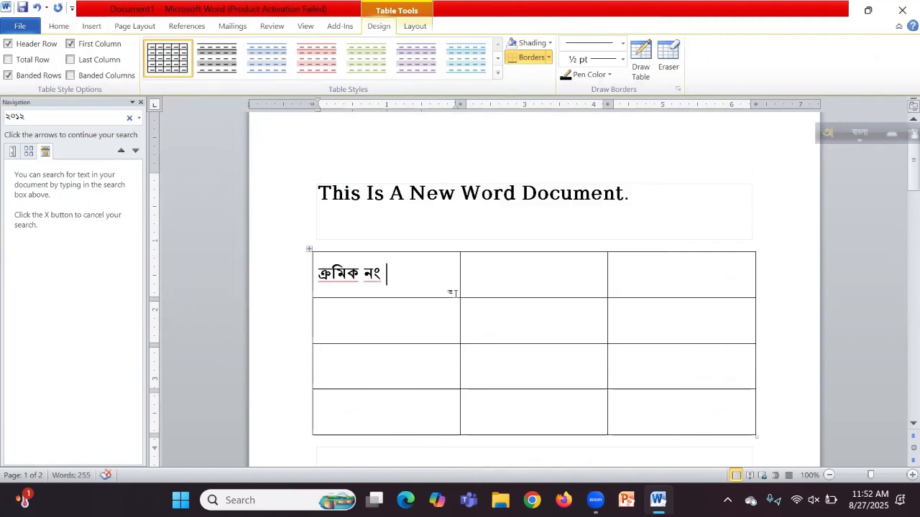
{"action": "left_click", "coordinate": [532, 276]}
{"action": "type", "text": "bishoy"}
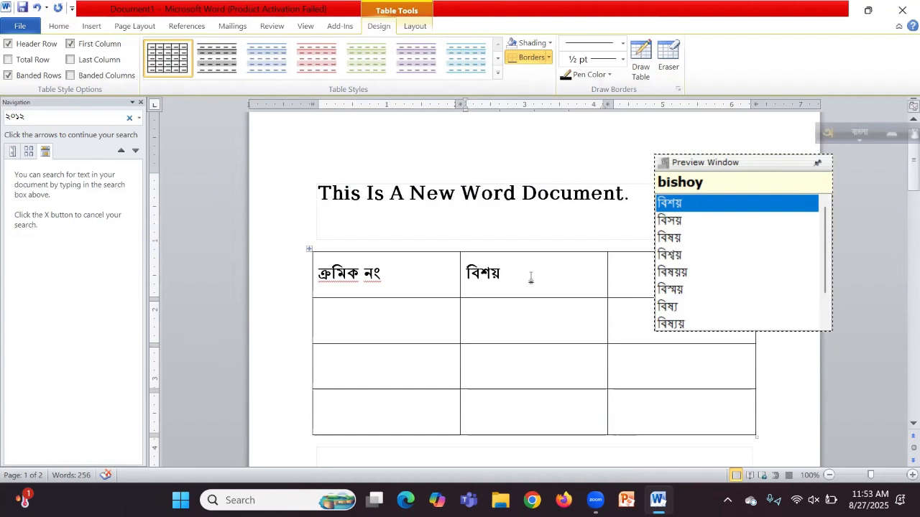
{"action": "key", "text": "Down"}
{"action": "key", "text": "Down"}
{"action": "key", "text": "Down"}
{"action": "key", "text": "Down"}
{"action": "key", "text": "Down"}
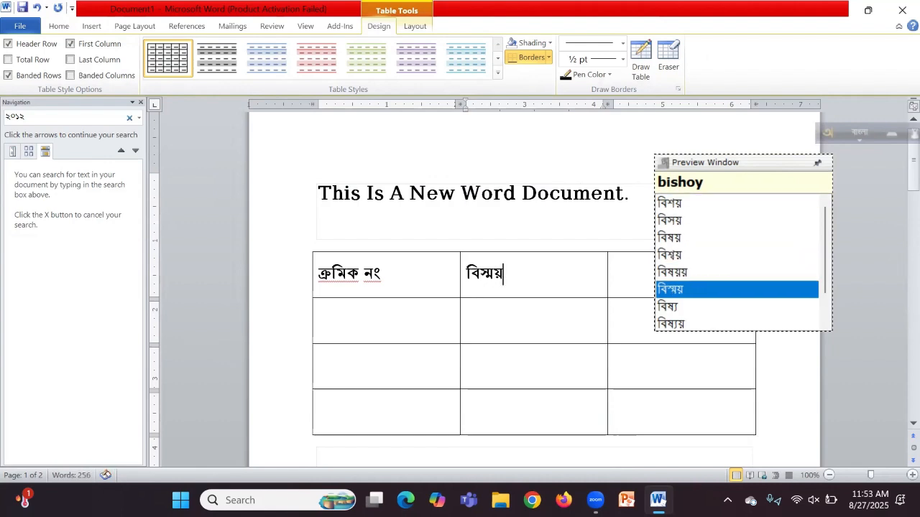
{"action": "key", "text": "Up"}
{"action": "key", "text": "Up"}
{"action": "key", "text": "Up"}
{"action": "key", "text": "Return"}
{"action": "left_click", "coordinate": [676, 276]}
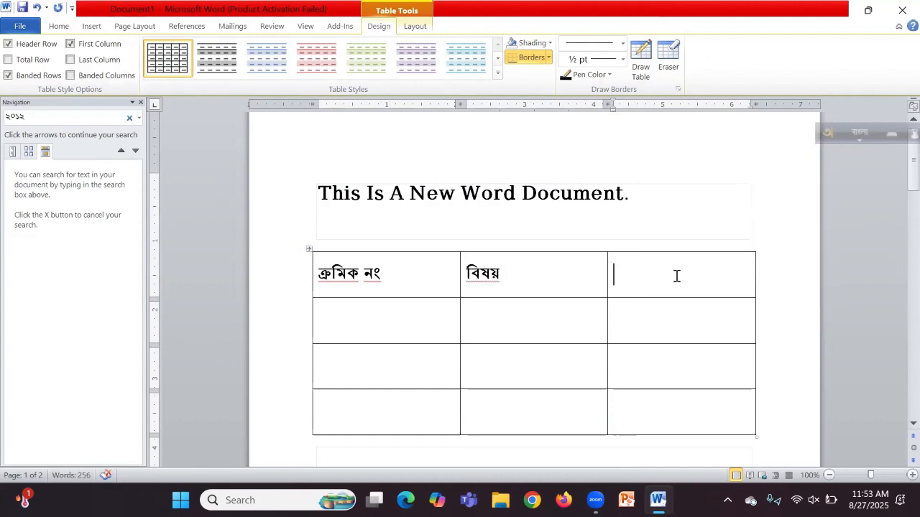
{"action": "type", "text": "montby"}
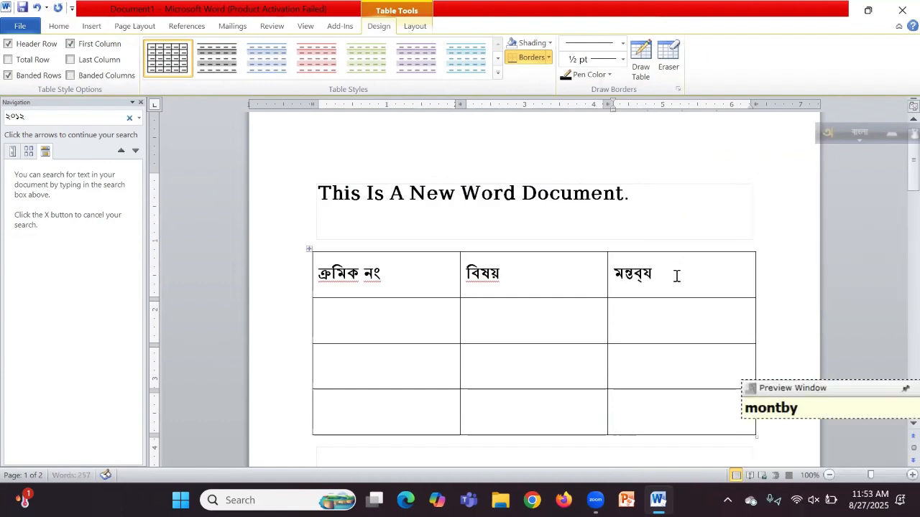
{"action": "key", "text": "Return"}
Step: Number the three data rows ১, ২ and ৩ in the first column
{"action": "left_click", "coordinate": [375, 317]}
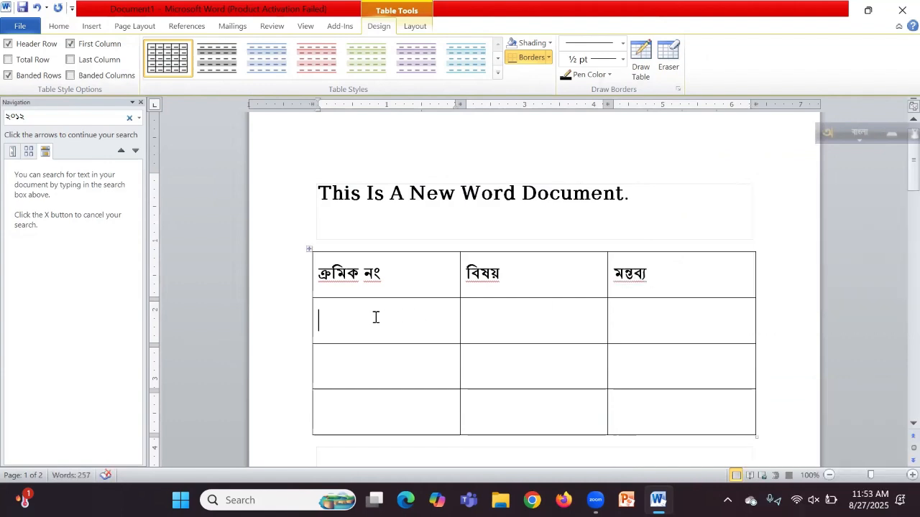
{"action": "type", "text": "1"}
{"action": "left_click", "coordinate": [371, 381]}
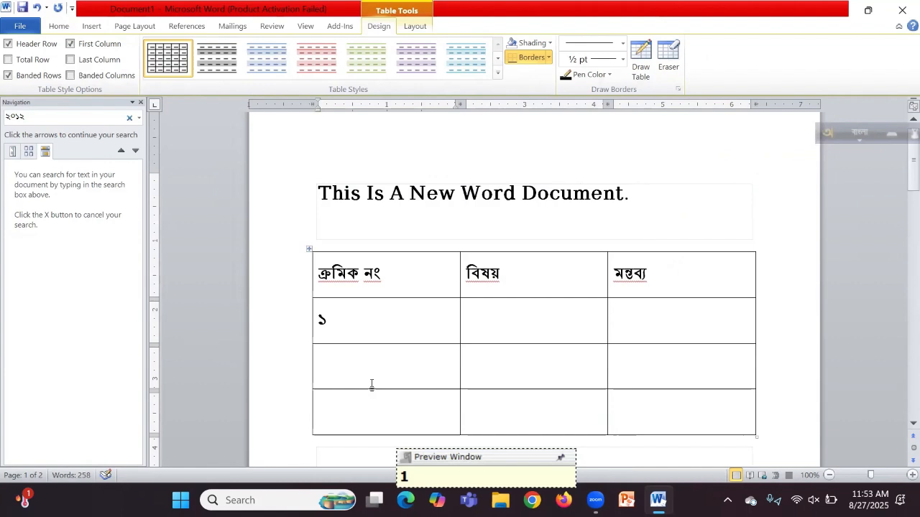
{"action": "type", "text": "2"}
{"action": "left_click", "coordinate": [345, 416]}
{"action": "type", "text": "3"}
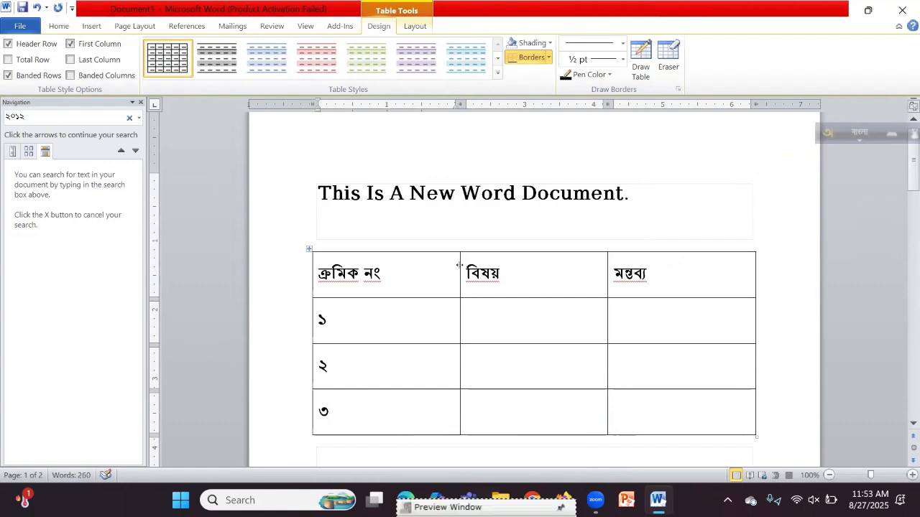
Step: Narrow the first column and widen the বিষয় column by dragging the column borders
{"action": "mouse_move", "coordinate": [460, 265]}
{"action": "left_mouse_down"}
{"action": "mouse_move", "coordinate": [379, 267]}
{"action": "mouse_move", "coordinate": [395, 267]}
{"action": "left_mouse_up"}
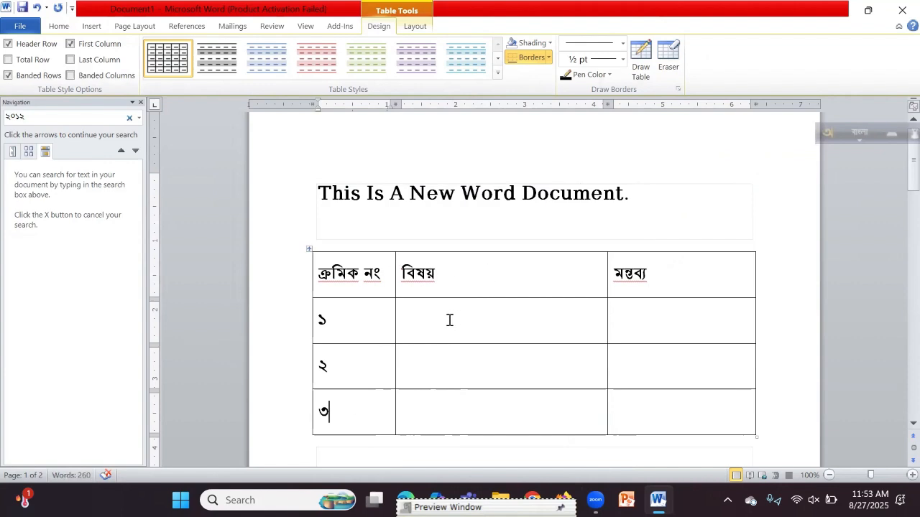
{"action": "left_click", "coordinate": [602, 275]}
{"action": "left_click_drag", "start_coordinate": [607, 277], "coordinate": [618, 299]}
{"action": "scroll", "coordinate": [607, 308], "scroll_direction": "down", "scroll_amount": 3}
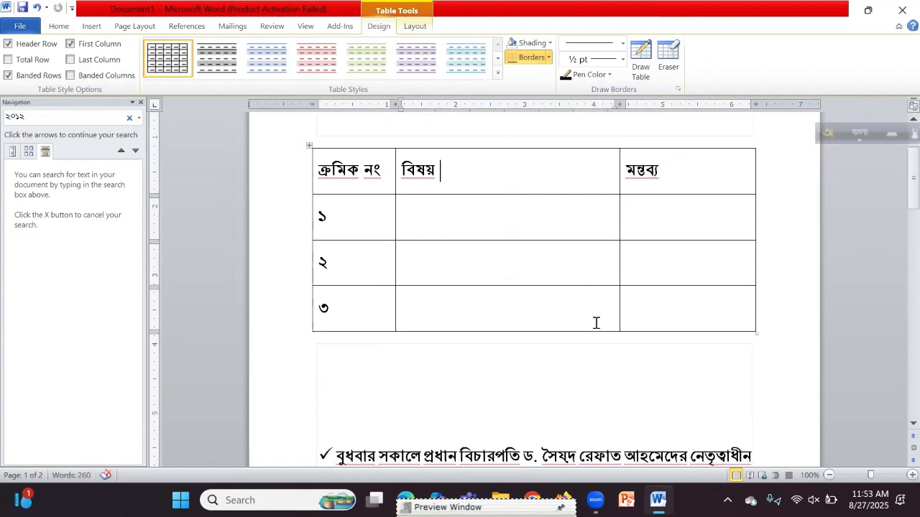
{"action": "left_click", "coordinate": [665, 319]}
Step: Add two new rows below the last row of the table
{"action": "right_click", "coordinate": [661, 309]}
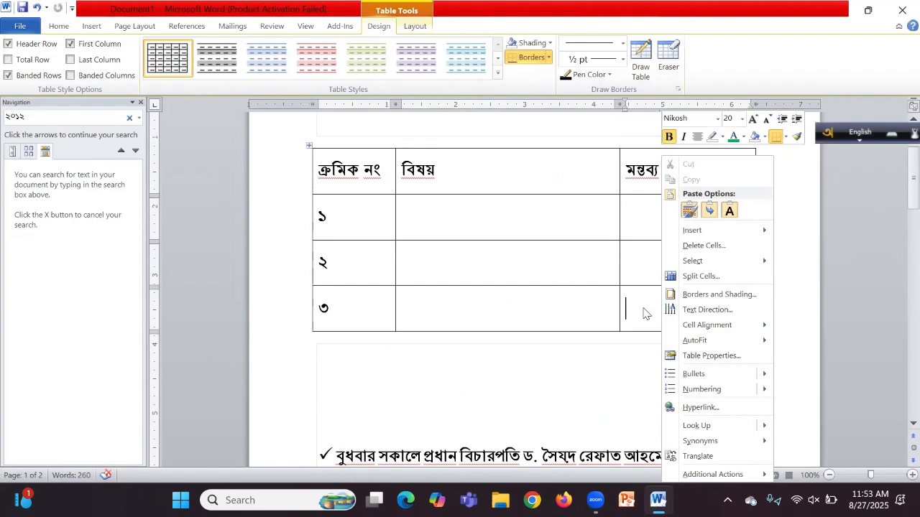
{"action": "mouse_move", "coordinate": [699, 237]}
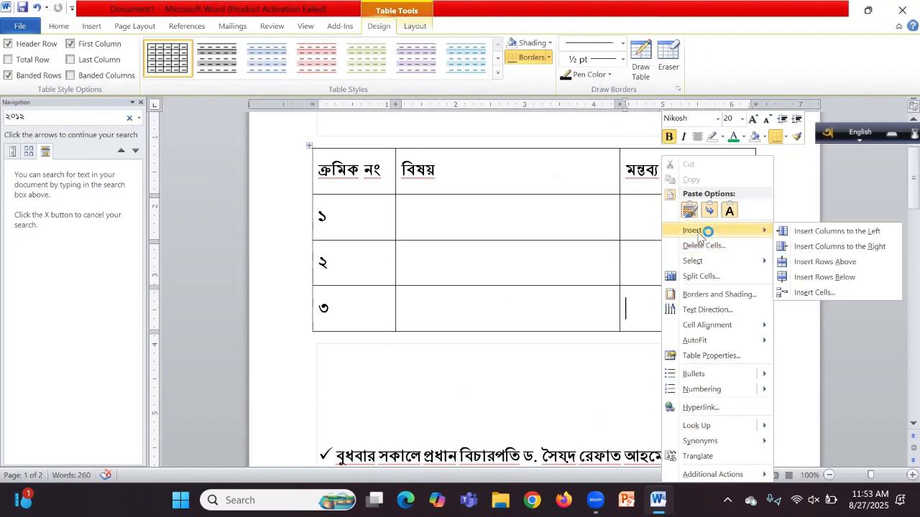
{"action": "left_click", "coordinate": [535, 305]}
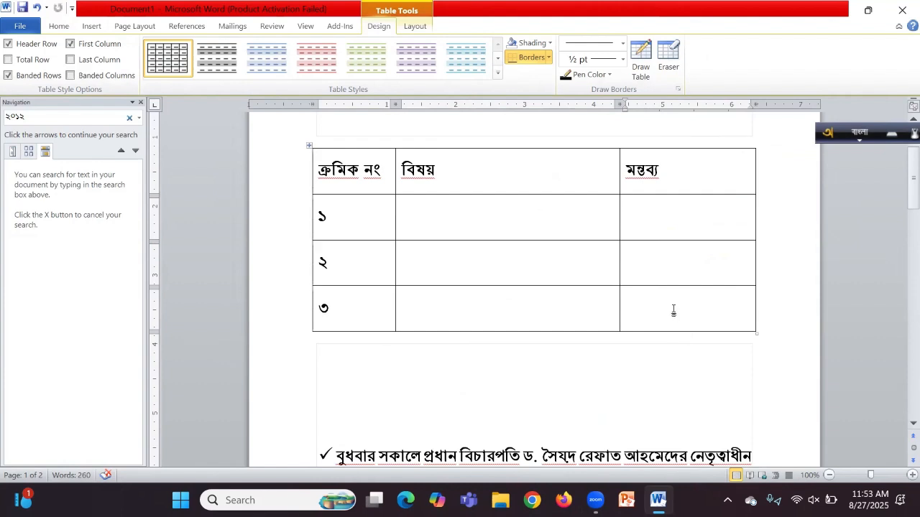
{"action": "right_click", "coordinate": [656, 305]}
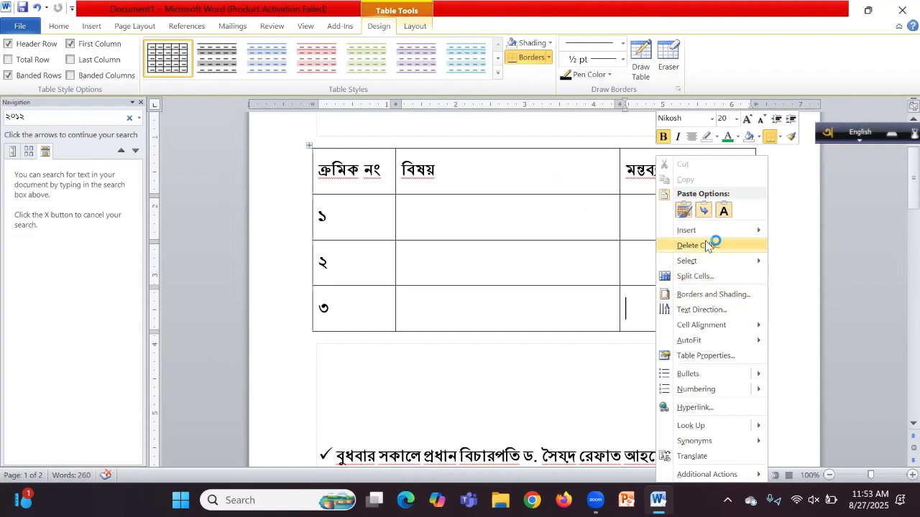
{"action": "mouse_move", "coordinate": [715, 230]}
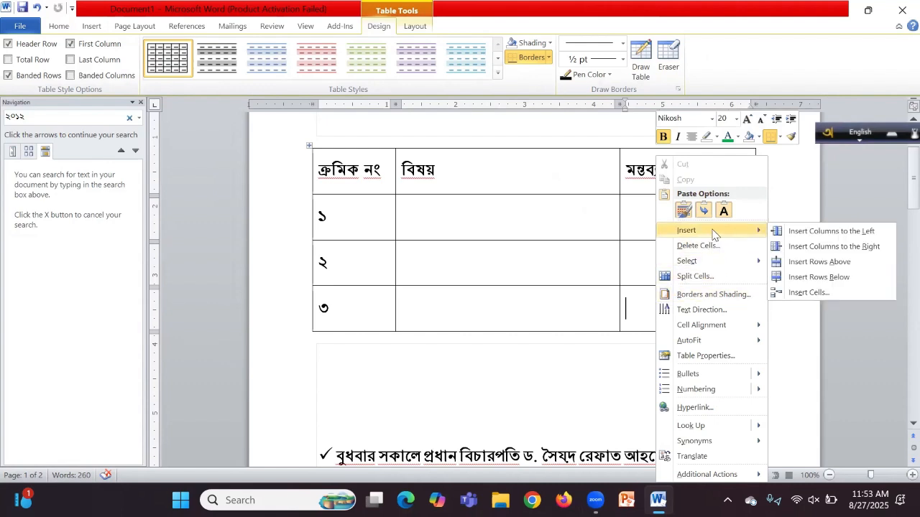
{"action": "left_click", "coordinate": [818, 278]}
{"action": "left_click", "coordinate": [506, 357]}
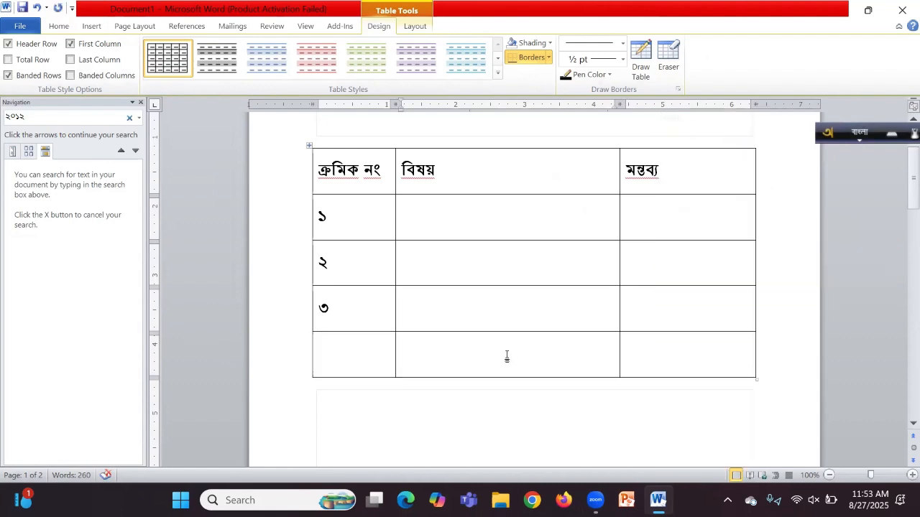
{"action": "right_click", "coordinate": [507, 357]}
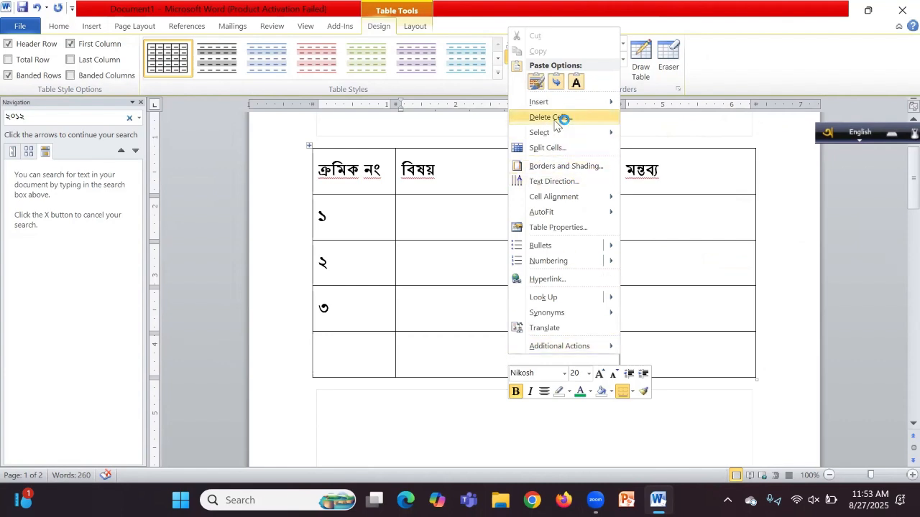
{"action": "mouse_move", "coordinate": [580, 103]}
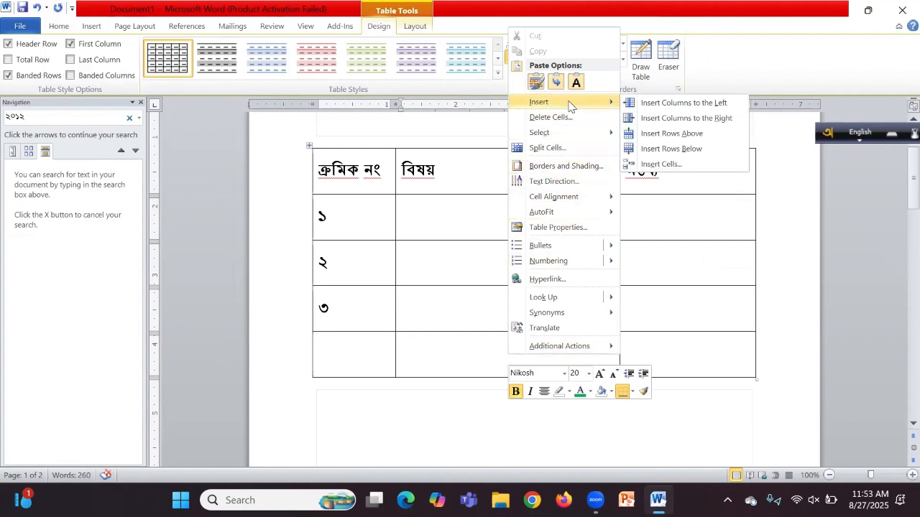
{"action": "left_click", "coordinate": [692, 149]}
Step: Number the new rows ৪ and ৫ in the first column
{"action": "left_click", "coordinate": [349, 351]}
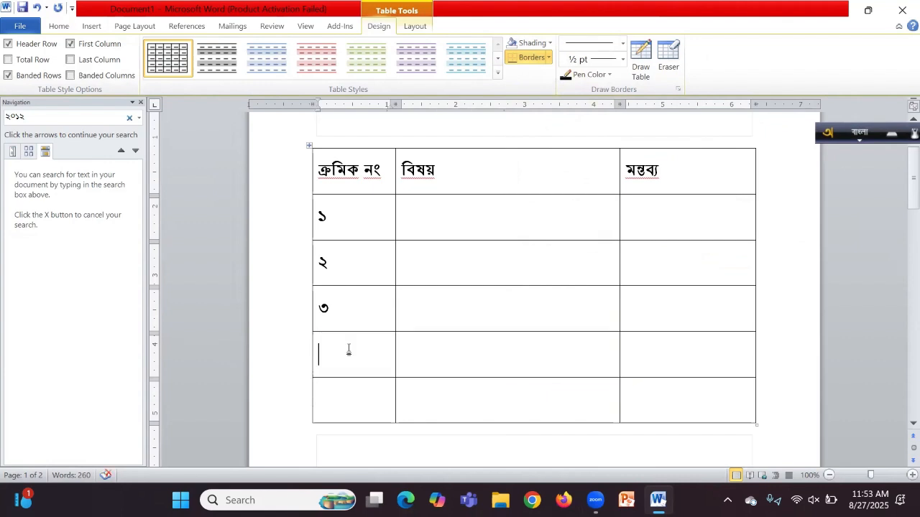
{"action": "type", "text": "4"}
{"action": "left_click", "coordinate": [345, 406]}
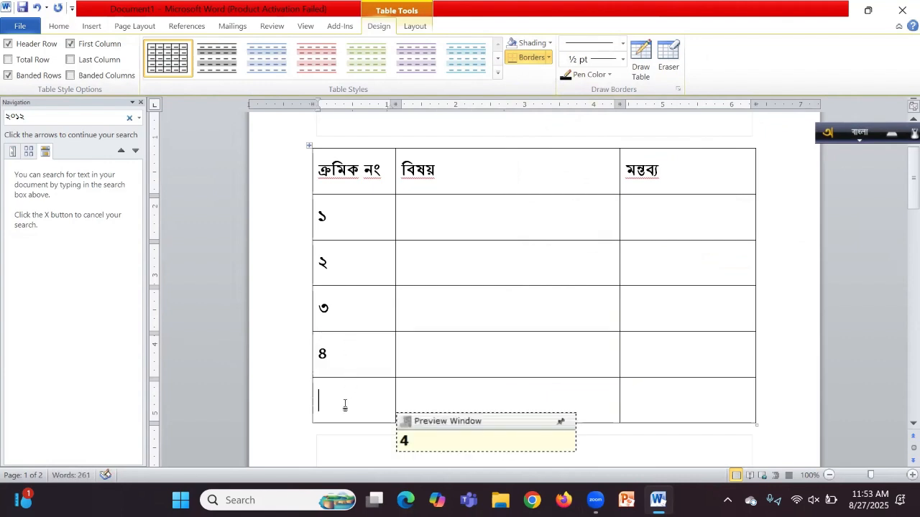
{"action": "type", "text": "5"}
{"action": "scroll", "coordinate": [471, 371], "scroll_direction": "up", "scroll_amount": 2}
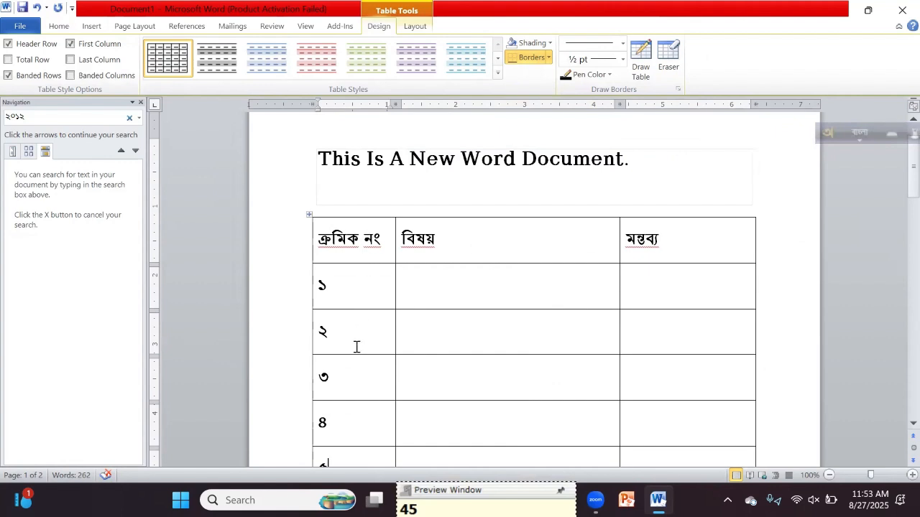
Step: Delete the entire numbered first column from the table
{"action": "right_click", "coordinate": [356, 285]}
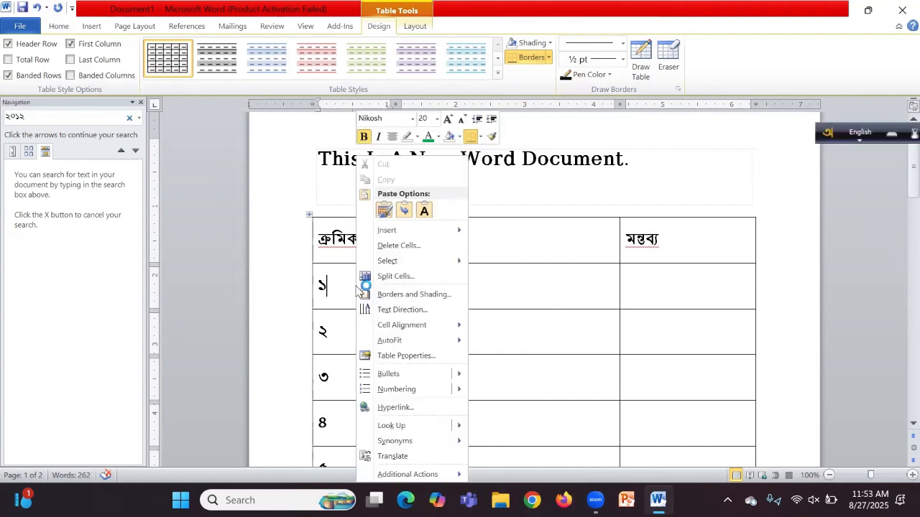
{"action": "left_click", "coordinate": [410, 248]}
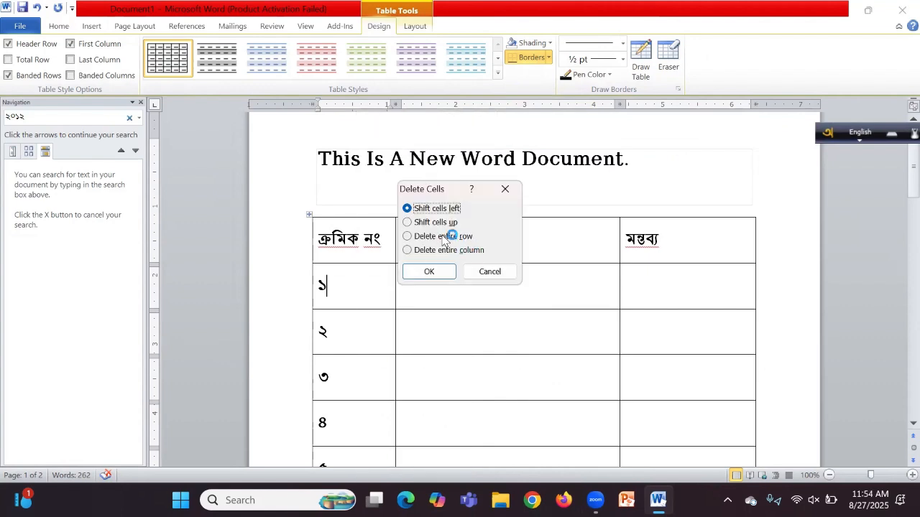
{"action": "left_click", "coordinate": [424, 250]}
{"action": "left_click", "coordinate": [430, 272]}
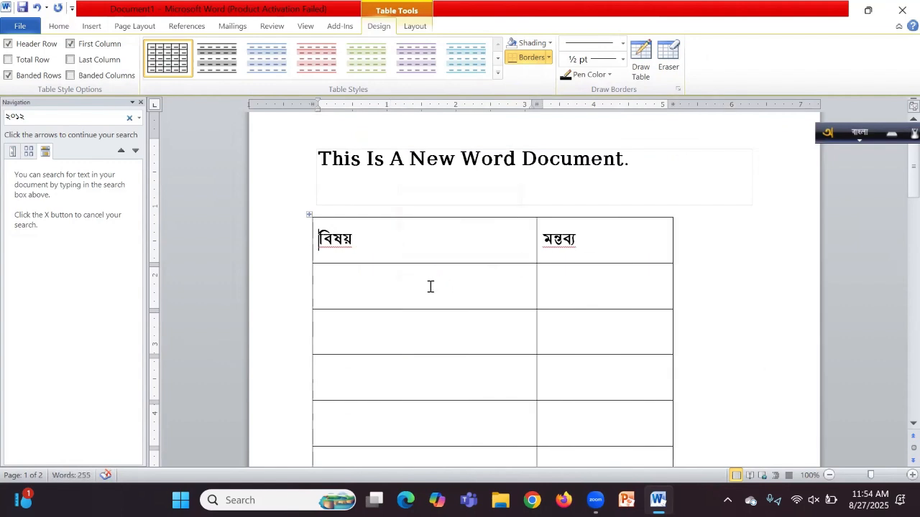
Step: Insert a blank column to the right of বিষয় and select the header row
{"action": "right_click", "coordinate": [430, 287]}
{"action": "mouse_move", "coordinate": [482, 230]}
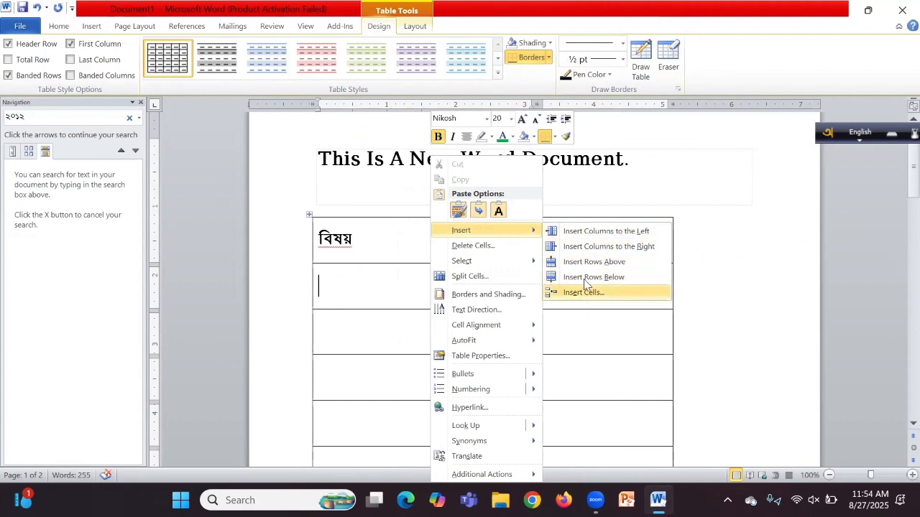
{"action": "left_click", "coordinate": [622, 248]}
{"action": "left_click", "coordinate": [560, 256]}
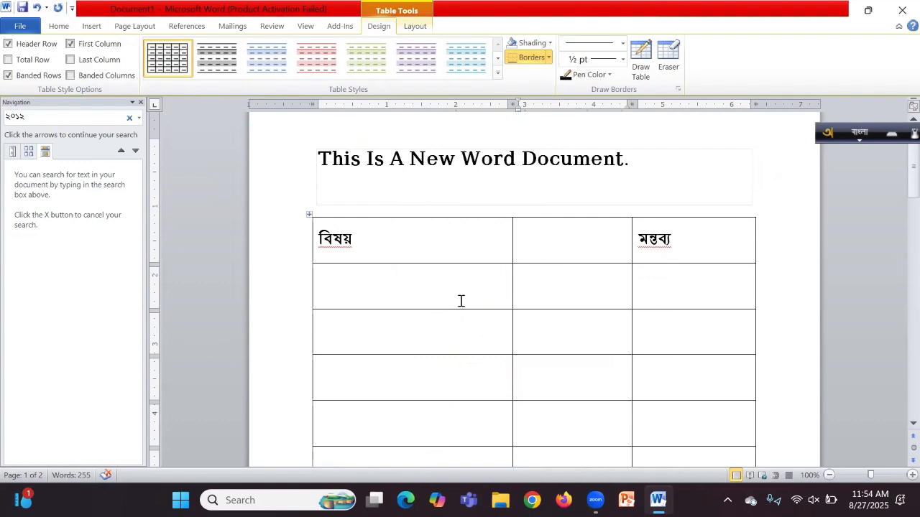
{"action": "left_click_drag", "start_coordinate": [698, 249], "coordinate": [344, 245]}
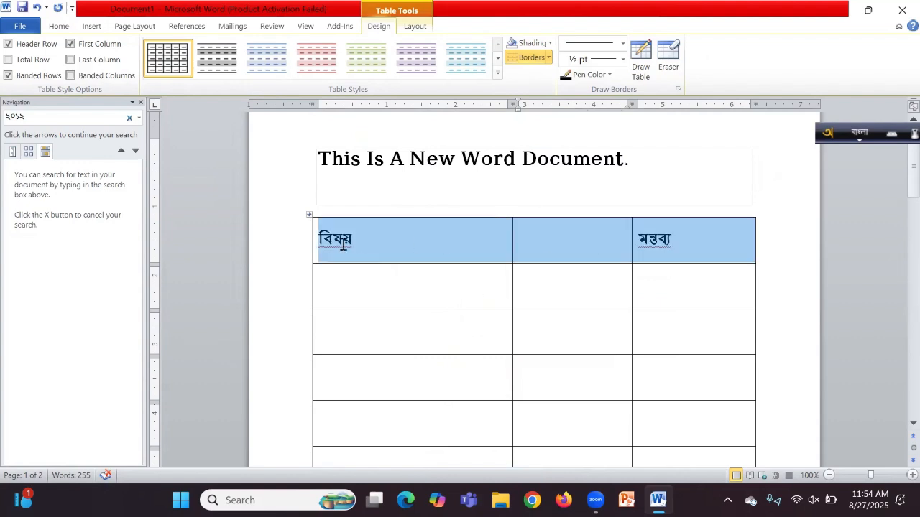
Step: Apply green font colour to the selected header row words বিষয় and মন্তব্য
{"action": "left_click", "coordinate": [59, 27]}
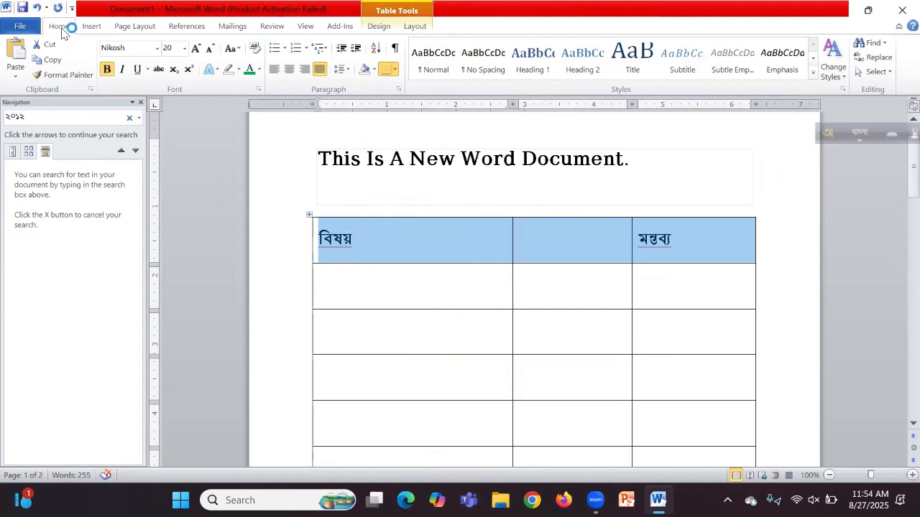
{"action": "left_click", "coordinate": [250, 70]}
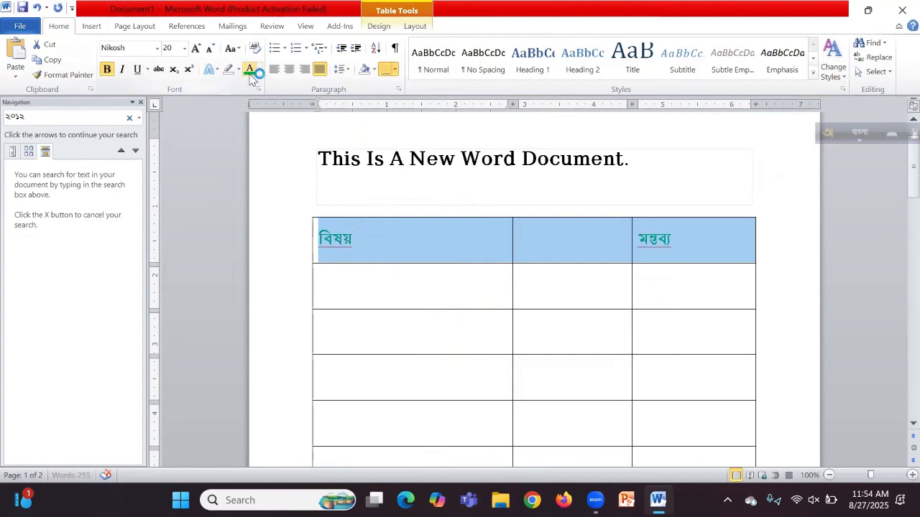
{"action": "left_click", "coordinate": [107, 71]}
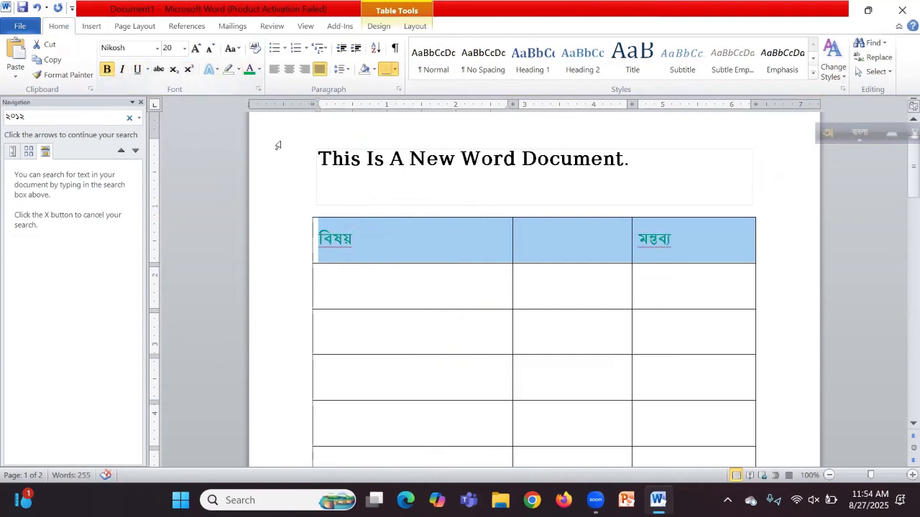
{"action": "left_click", "coordinate": [519, 286]}
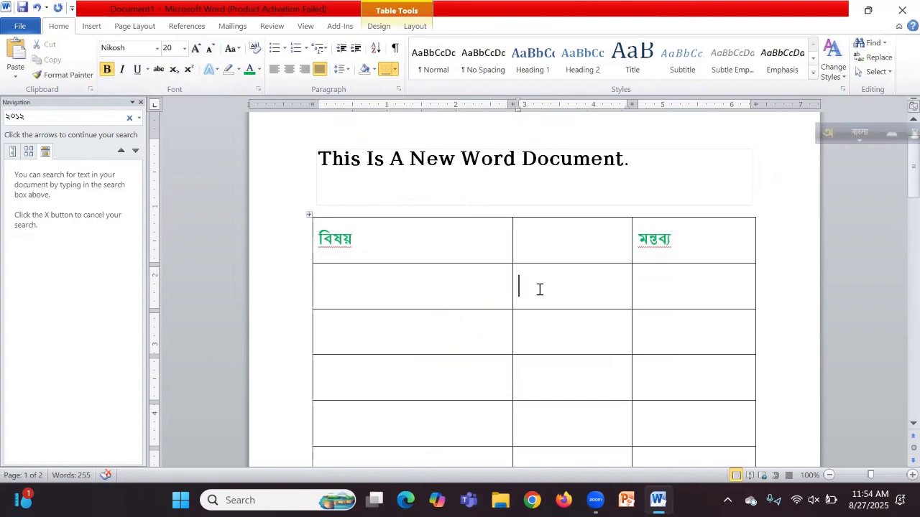
{"action": "scroll", "coordinate": [540, 288], "scroll_direction": "down", "scroll_amount": 2}
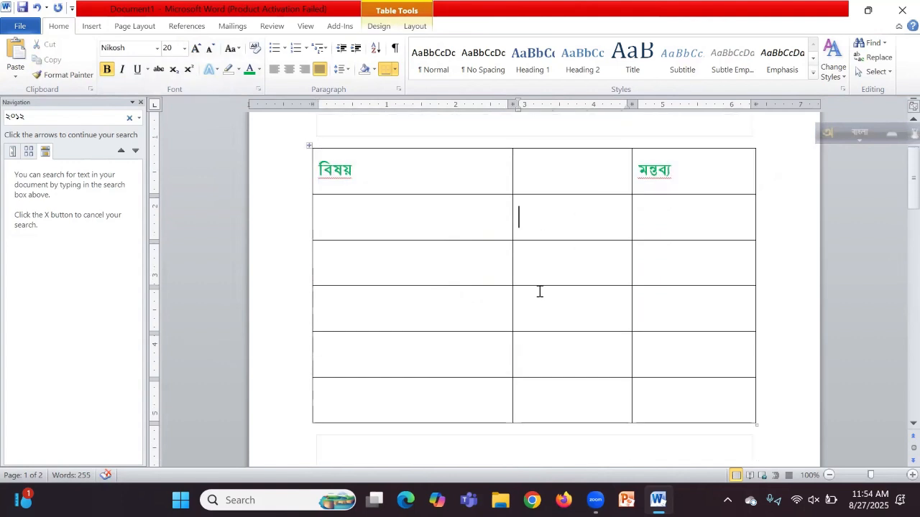
{"action": "left_click", "coordinate": [308, 144]}
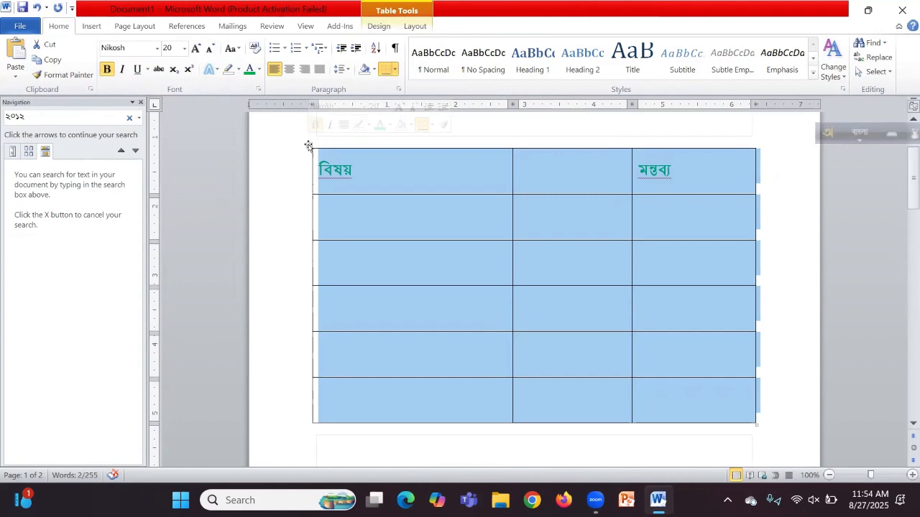
{"action": "double_click", "coordinate": [308, 146]}
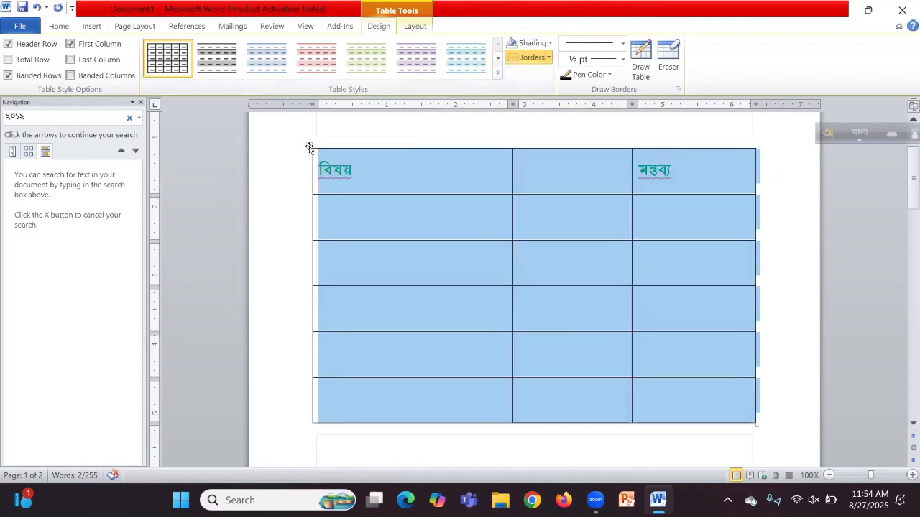
{"action": "left_click", "coordinate": [309, 147]}
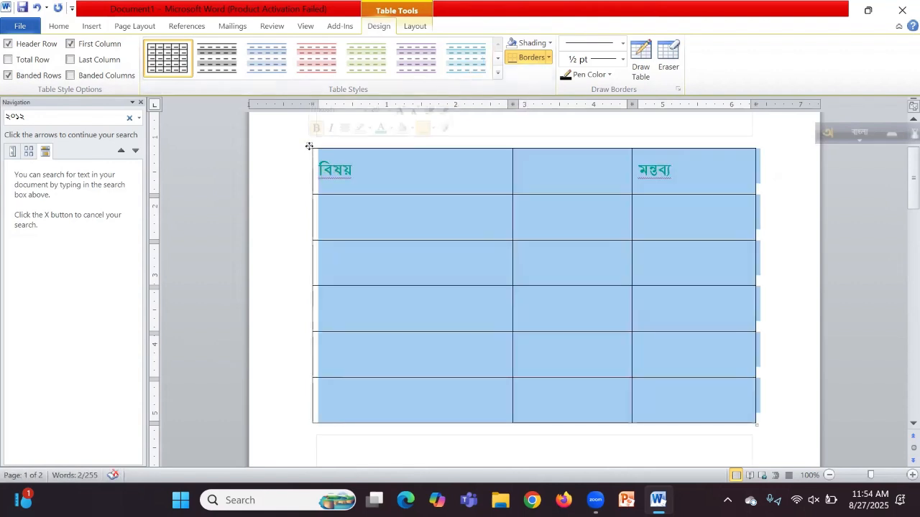
{"action": "left_click", "coordinate": [493, 207]}
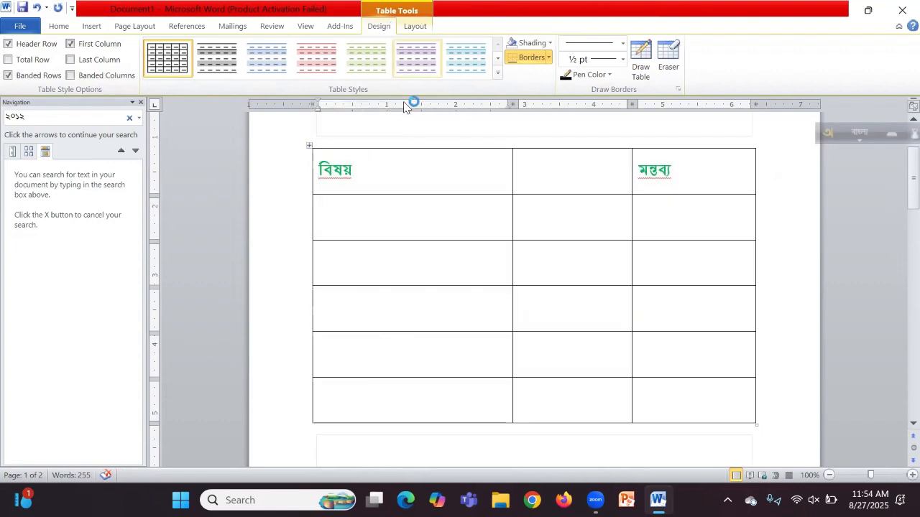
{"action": "left_click", "coordinate": [310, 145]}
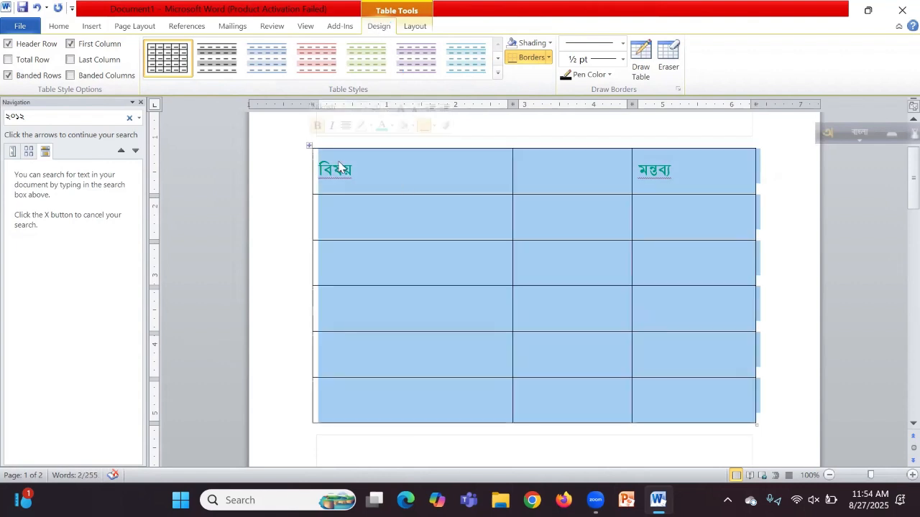
{"action": "left_click", "coordinate": [435, 209]}
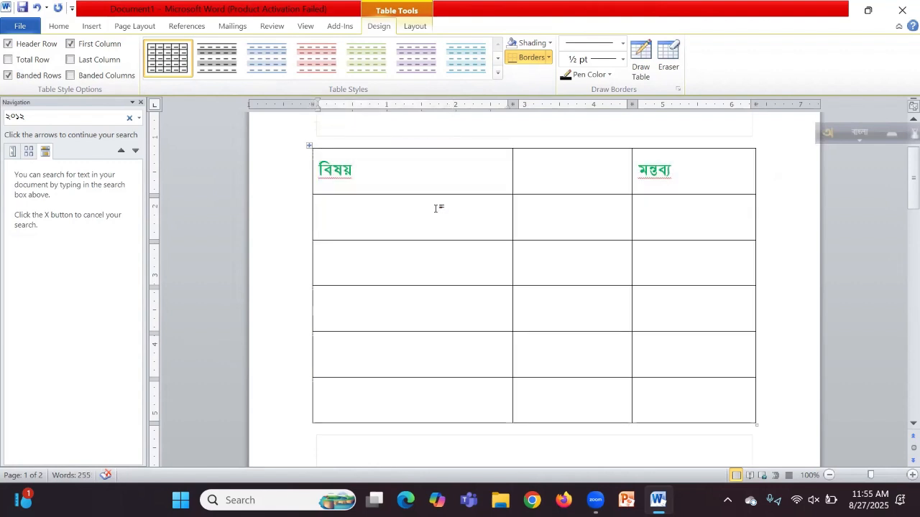
{"action": "scroll", "coordinate": [430, 255], "scroll_direction": "down", "scroll_amount": 3}
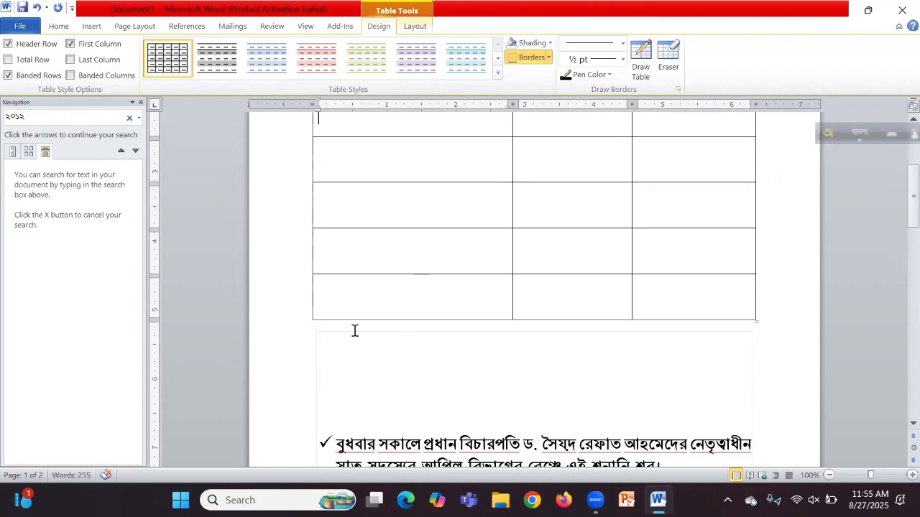
{"action": "left_click", "coordinate": [314, 340]}
Step: Add a blank line below the table and draw a new table's outer box with Draw Table
{"action": "key", "text": "Return"}
{"action": "key", "text": "Return"}
{"action": "key", "text": "Return"}
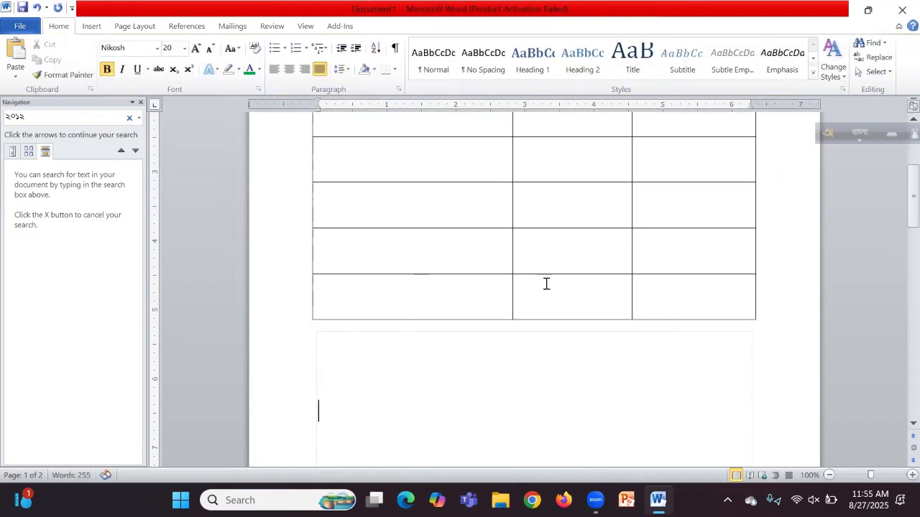
{"action": "left_click", "coordinate": [91, 26]}
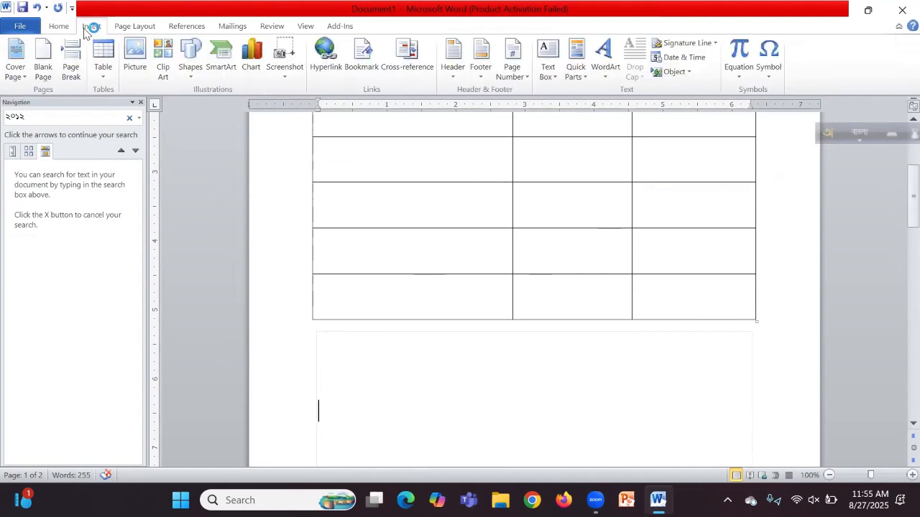
{"action": "left_click", "coordinate": [104, 68]}
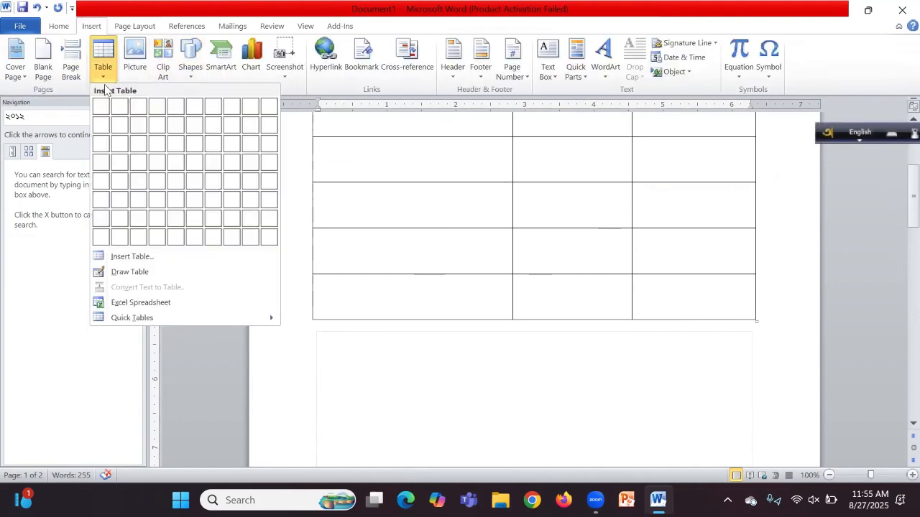
{"action": "left_click", "coordinate": [129, 271]}
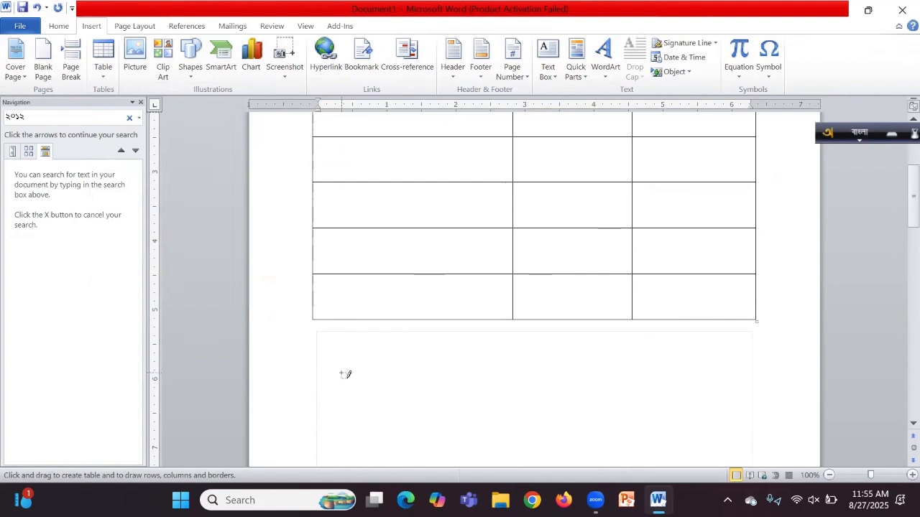
{"action": "left_click_drag", "start_coordinate": [343, 375], "coordinate": [693, 403]}
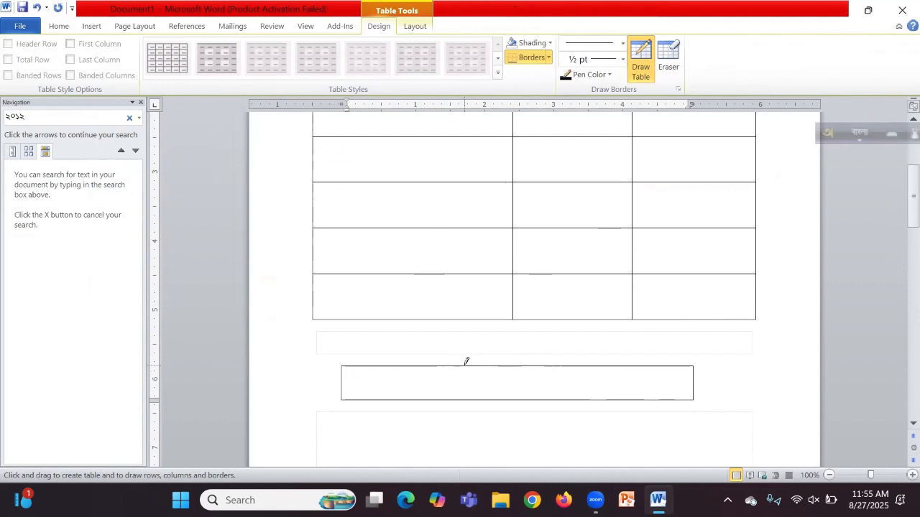
Step: Draw two vertical lines and one horizontal line to make three columns and two rows
{"action": "left_click_drag", "start_coordinate": [467, 363], "coordinate": [469, 395]}
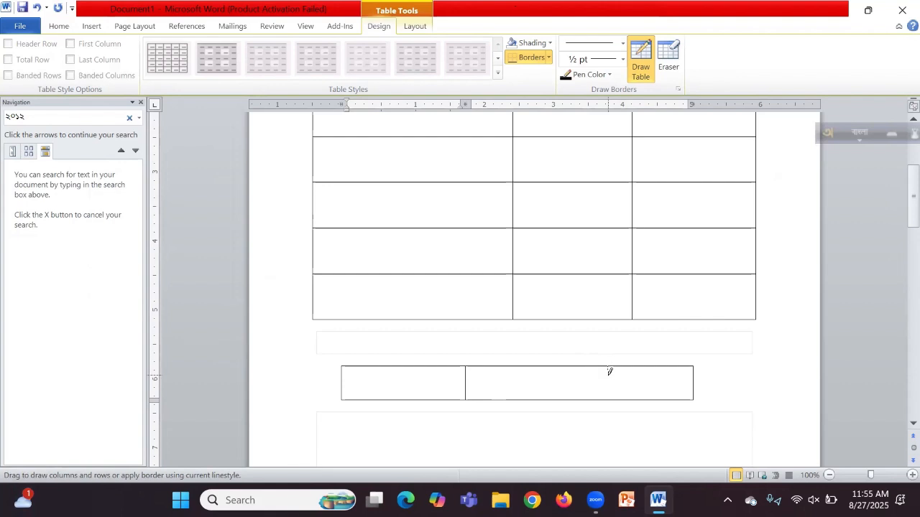
{"action": "left_click_drag", "start_coordinate": [610, 396], "coordinate": [611, 400]}
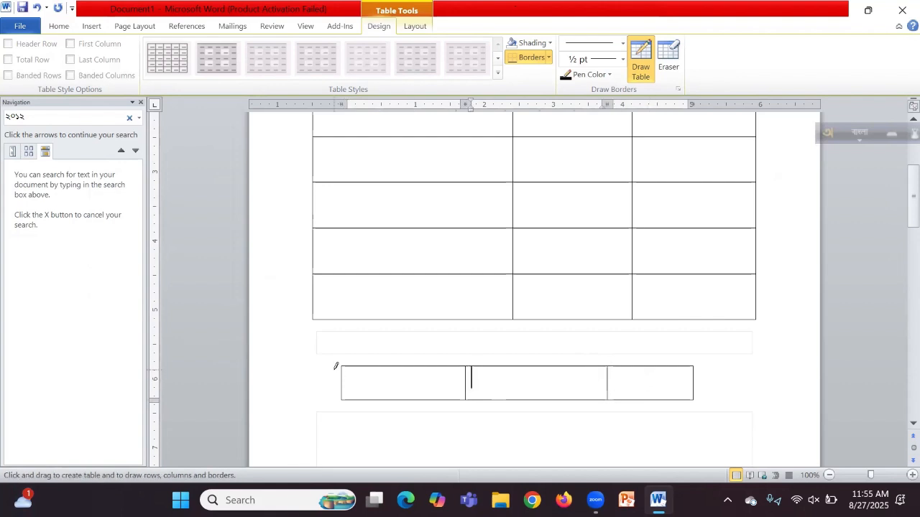
{"action": "mouse_move", "coordinate": [342, 379]}
{"action": "left_mouse_down"}
{"action": "mouse_move", "coordinate": [464, 395]}
{"action": "mouse_move", "coordinate": [653, 380]}
{"action": "left_mouse_up"}
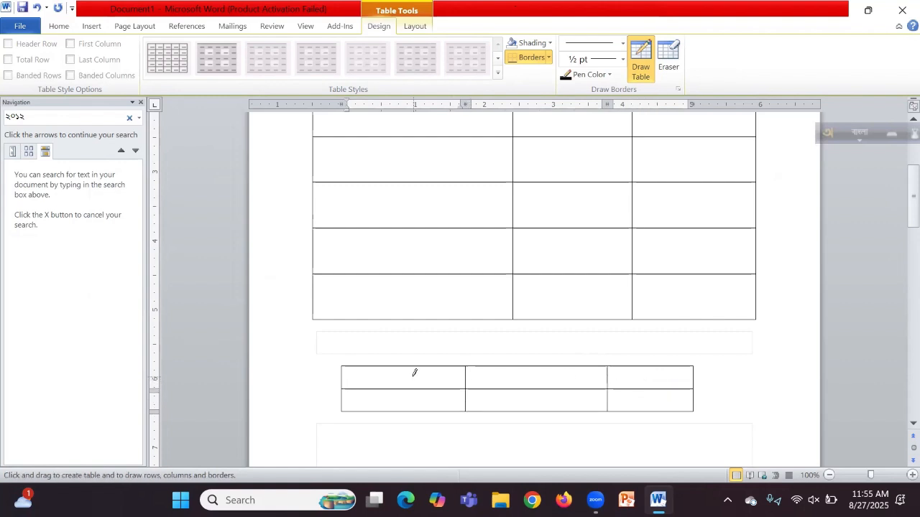